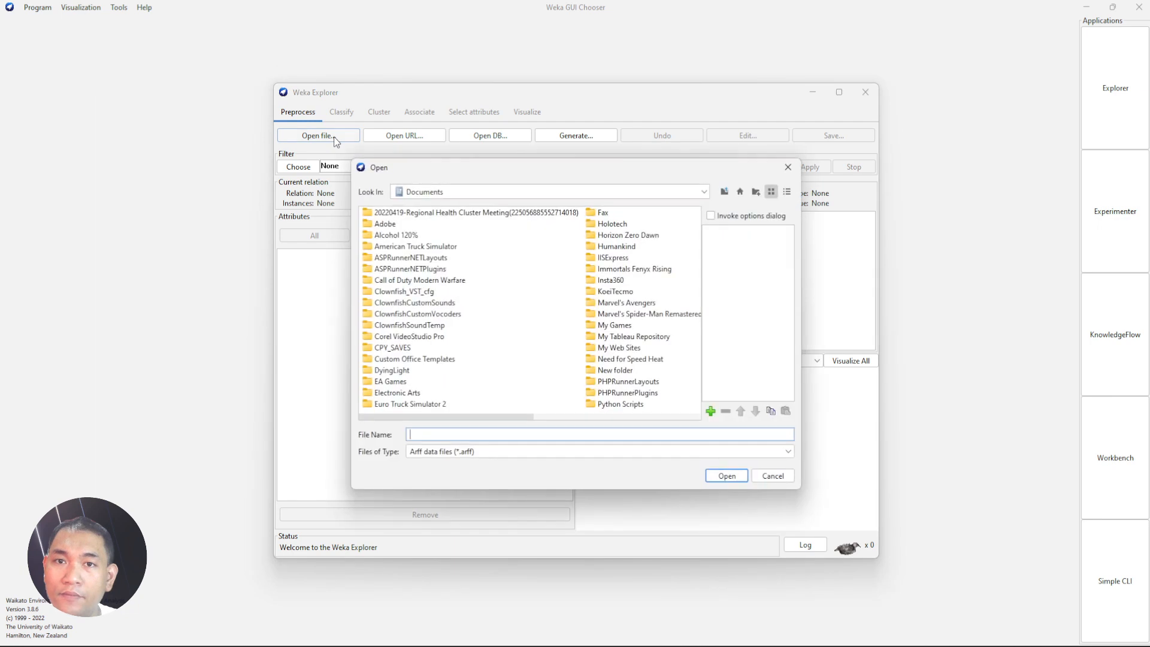
Load the dataset file "diabetes_dataset - raw data.arff" from the WEKA folder on the Desktop
click(704, 192)
scroll(427, 222, up, 2)
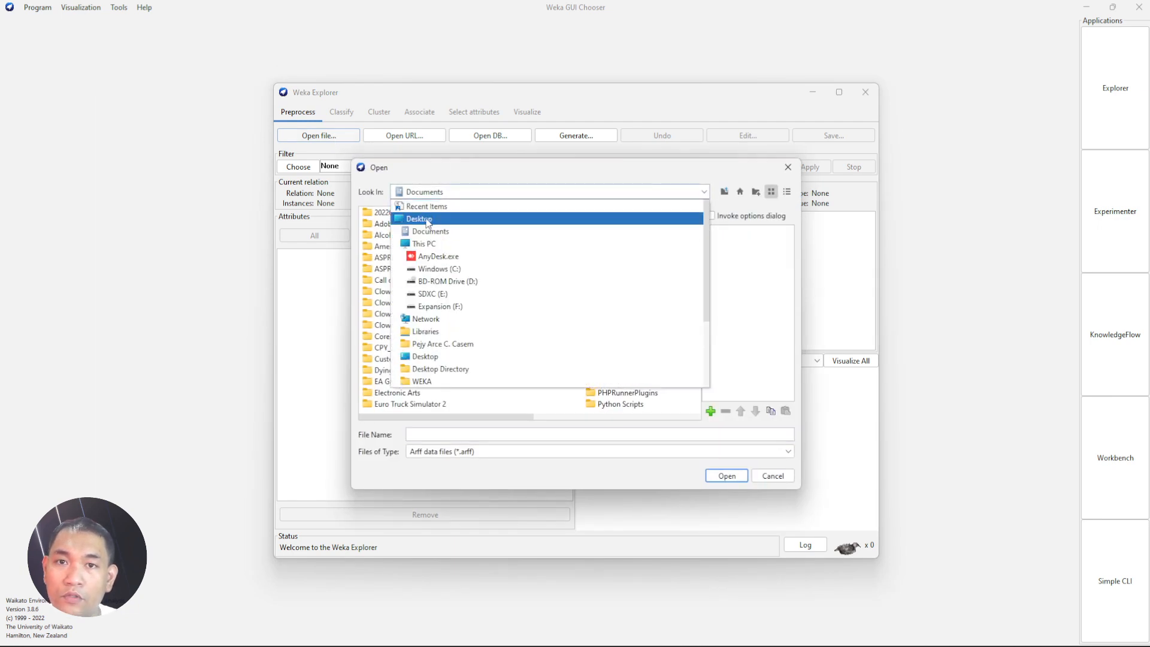
click(427, 219)
double_click(386, 381)
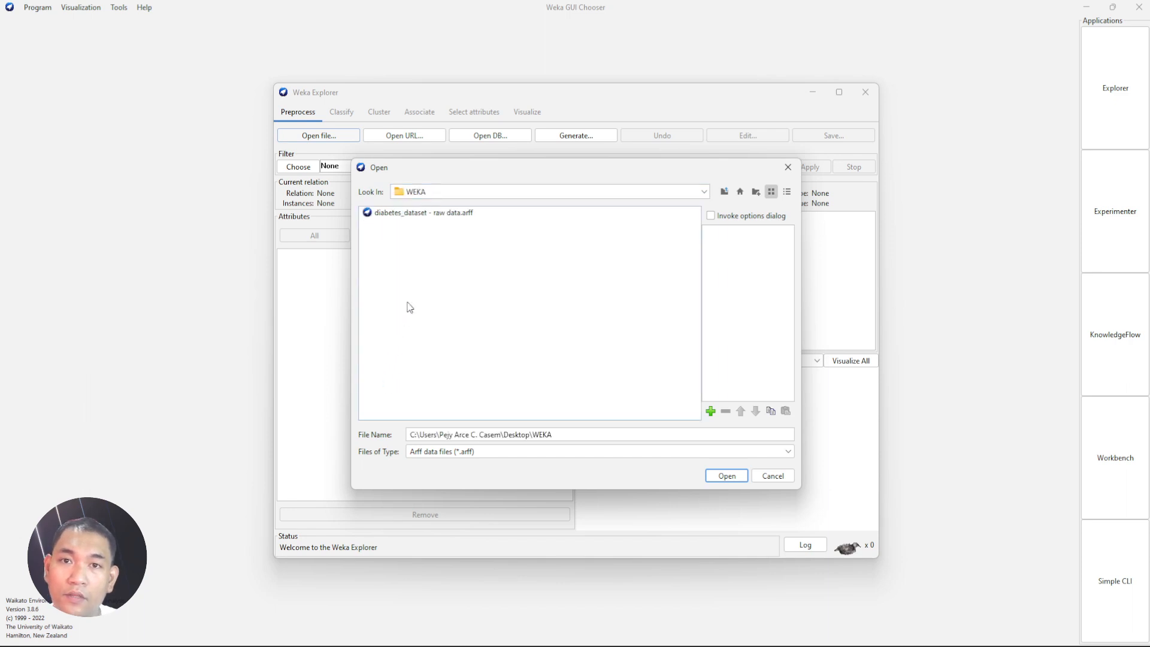
click(463, 217)
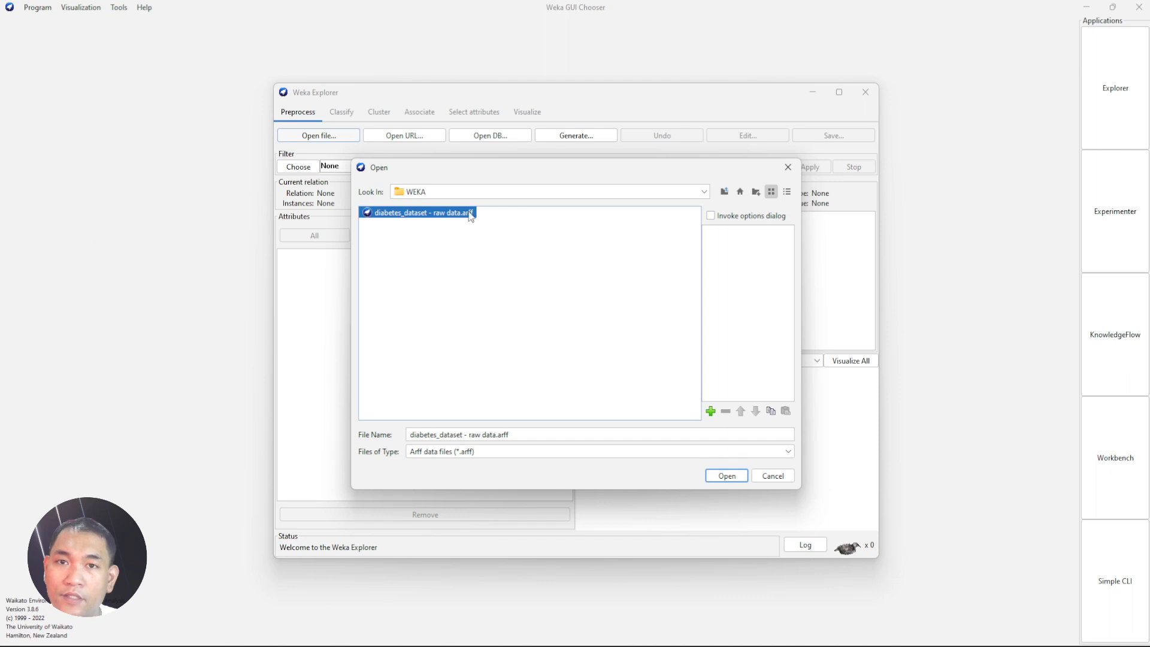
click(736, 481)
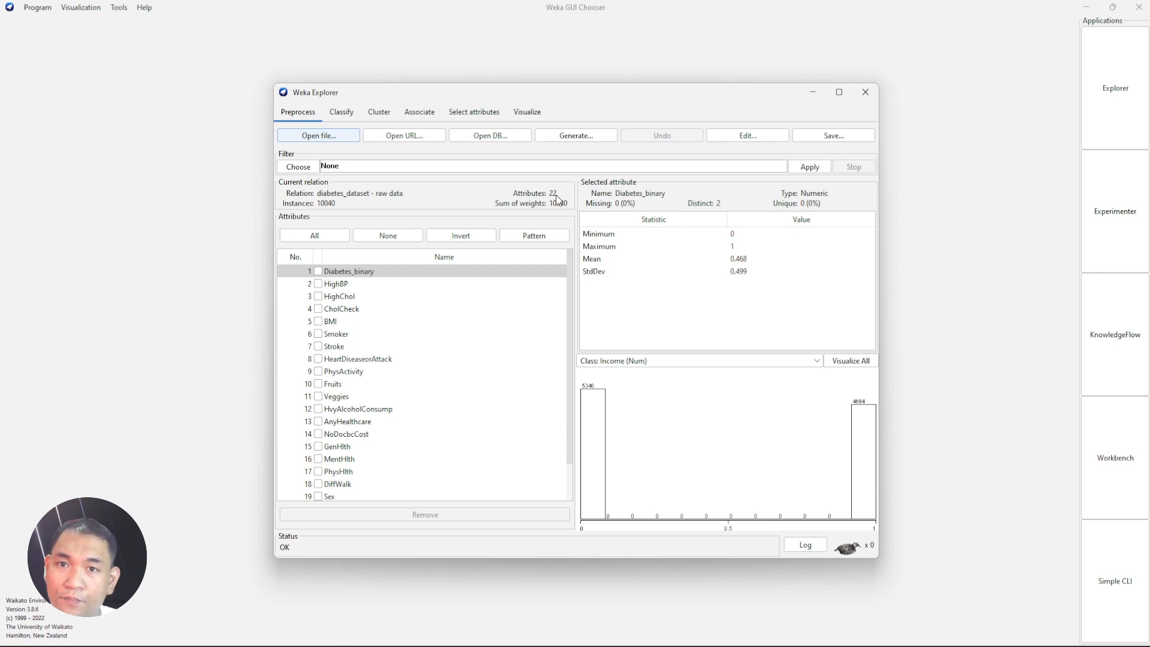
Examine the loaded attribute list and compare the statistics and histograms of Diabetes_binary, HighBP, HighChol and BMI
drag(570, 290, 573, 311)
scroll(564, 286, up, 1)
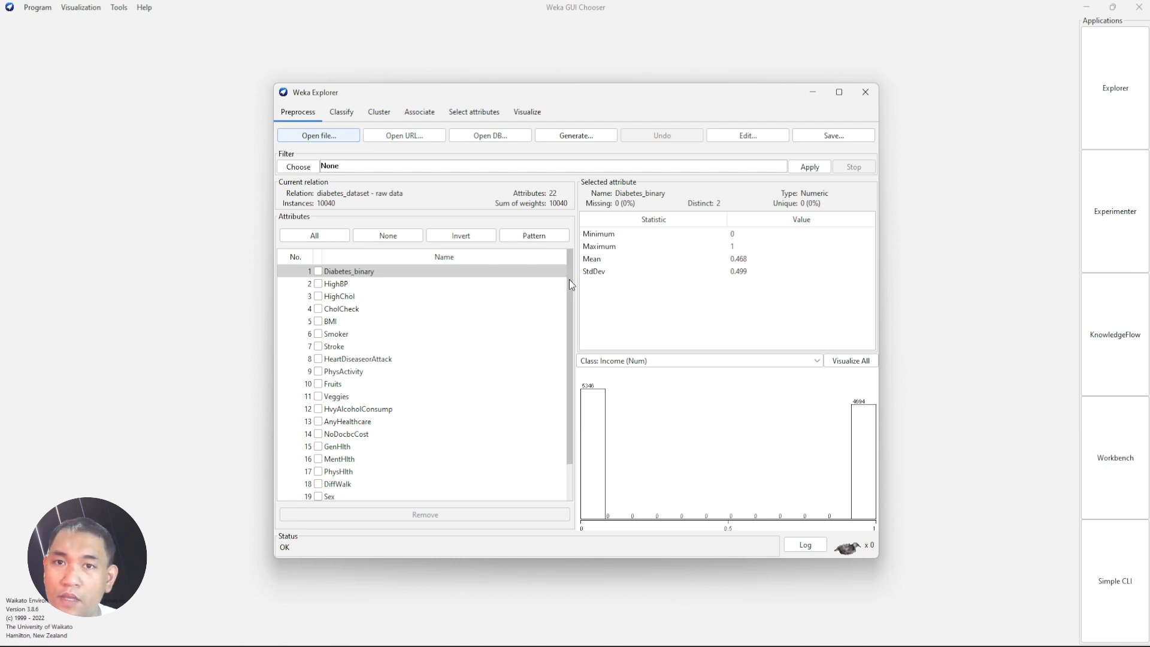
drag(569, 281, 574, 340)
scroll(569, 275, up, 1)
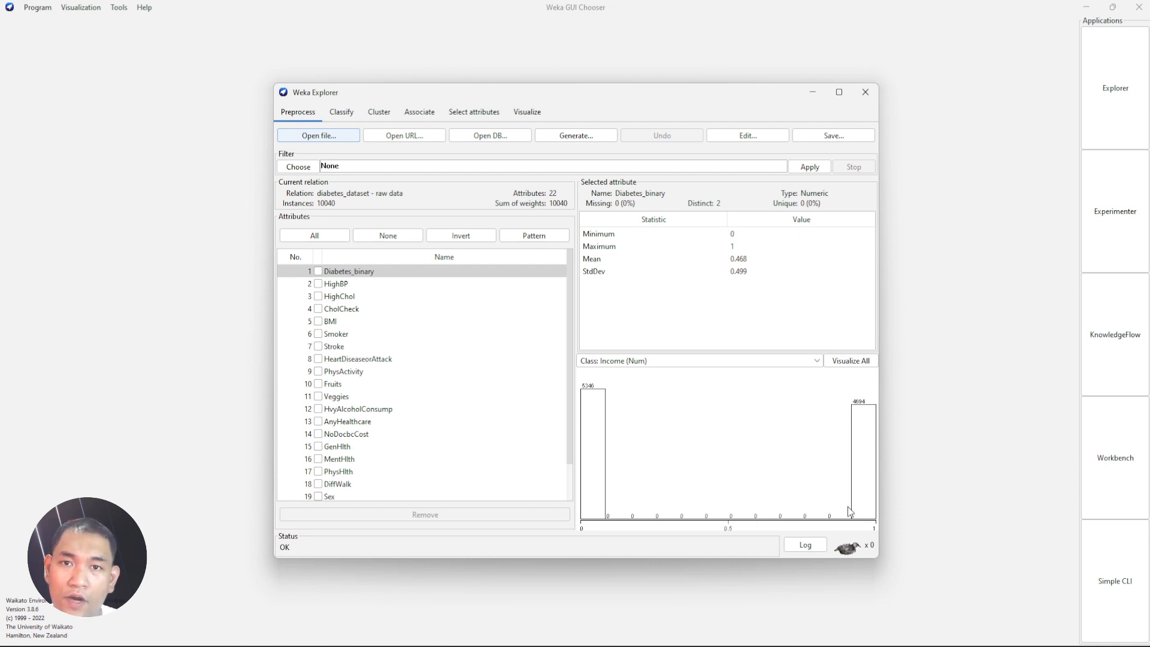
click(343, 287)
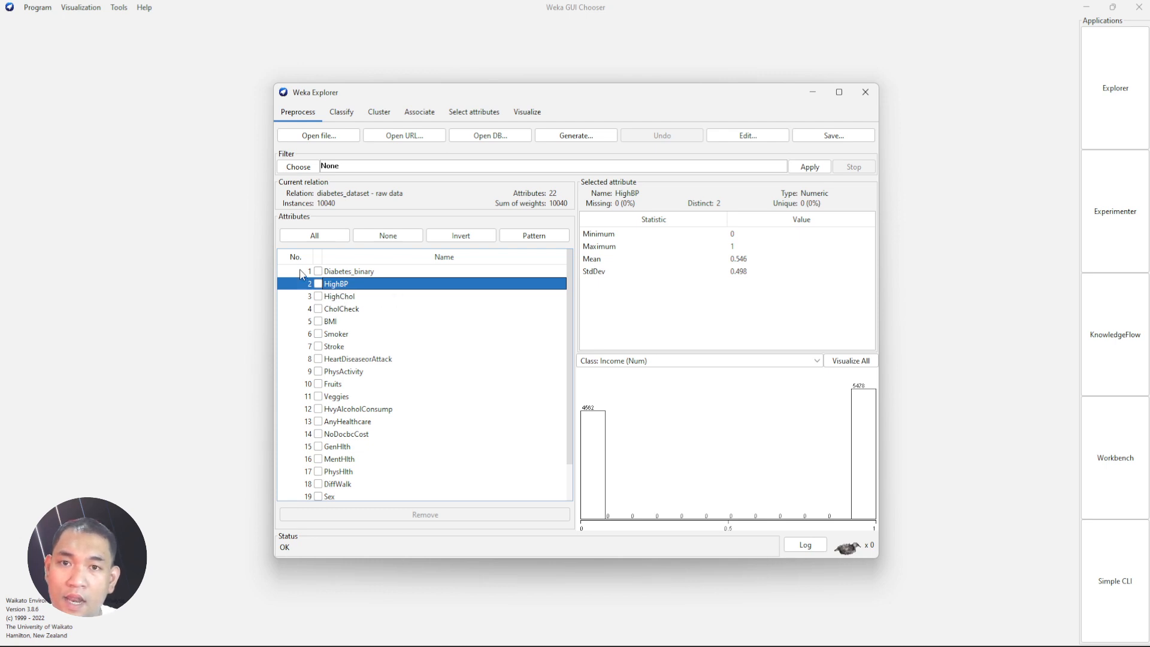
click(350, 298)
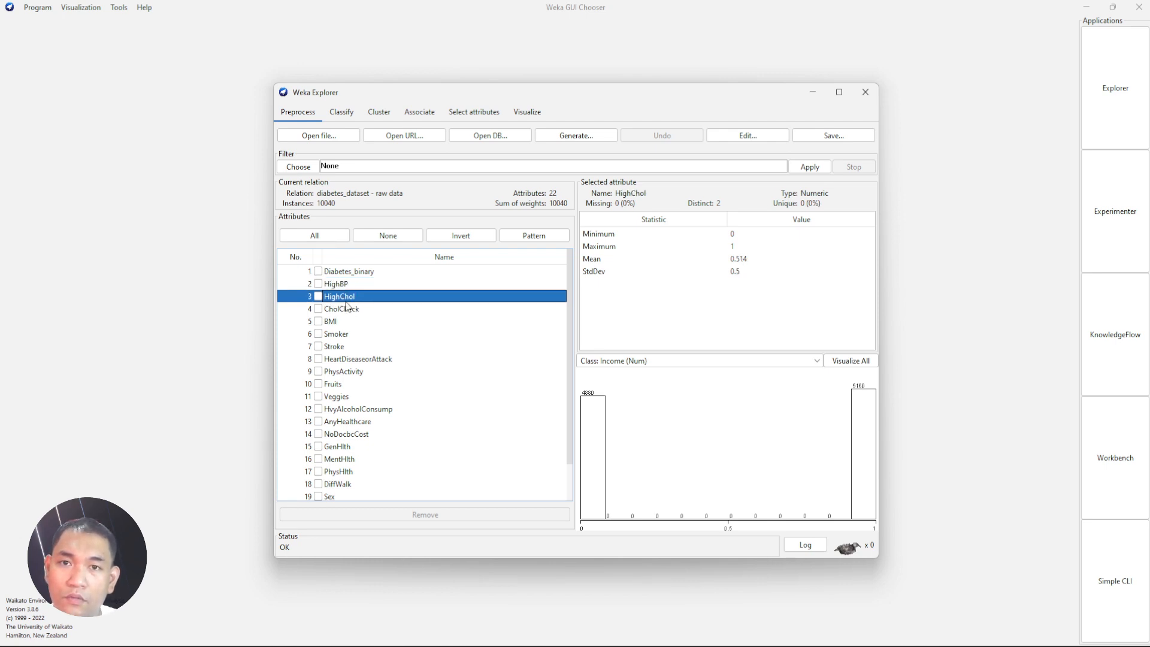
click(346, 322)
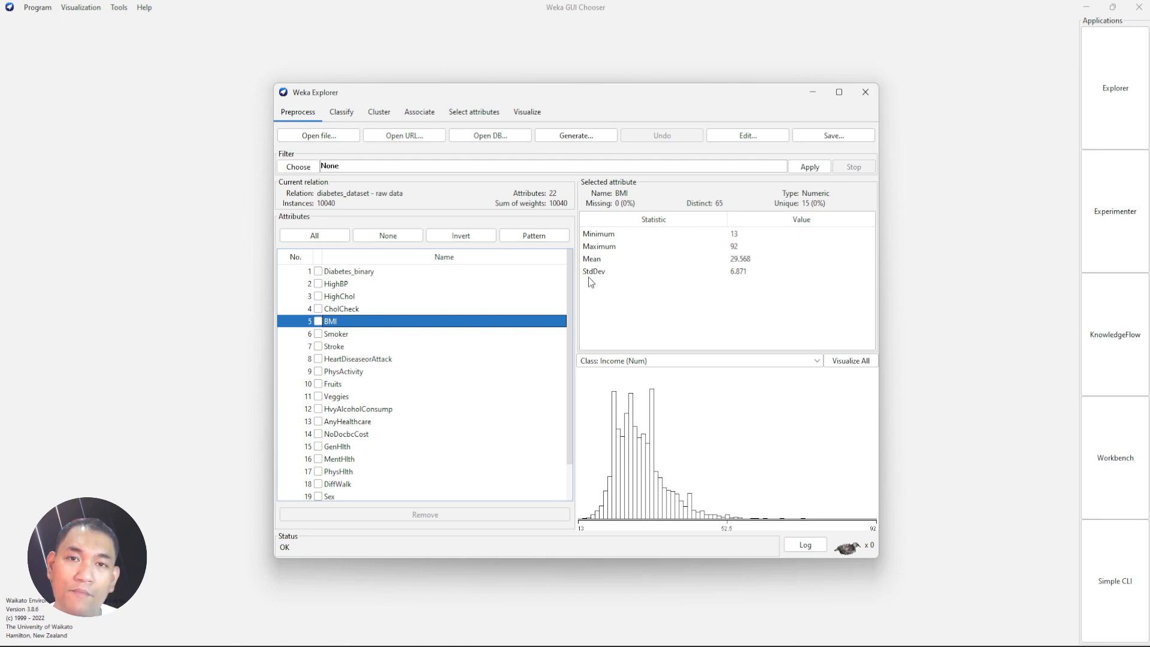
click(351, 273)
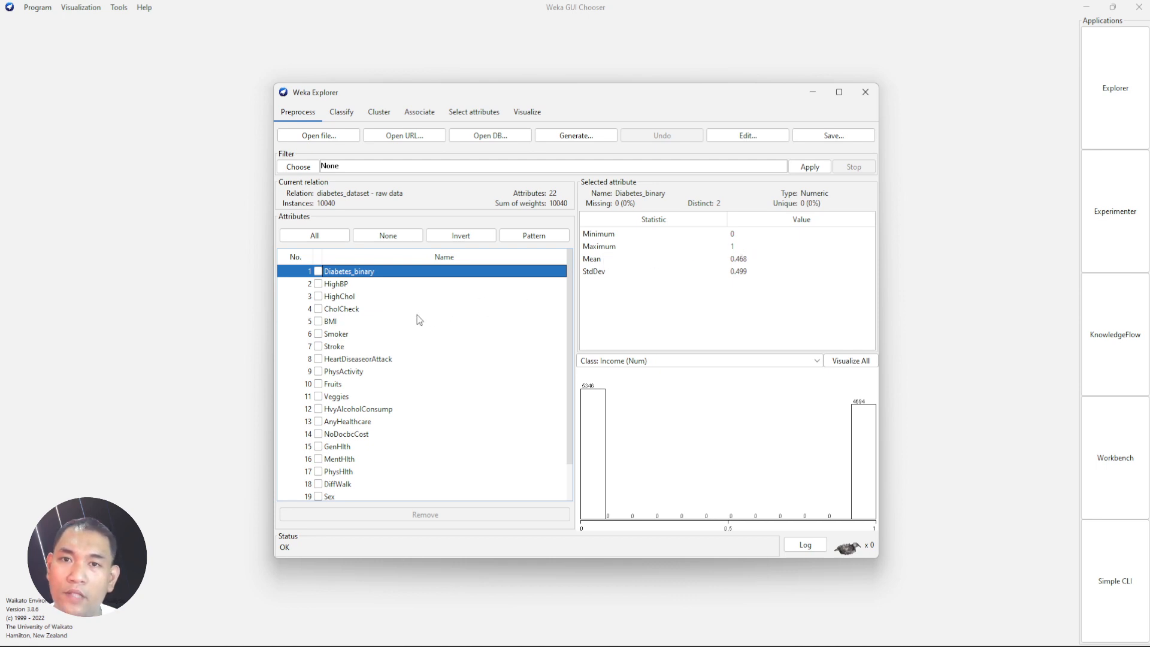
click(336, 322)
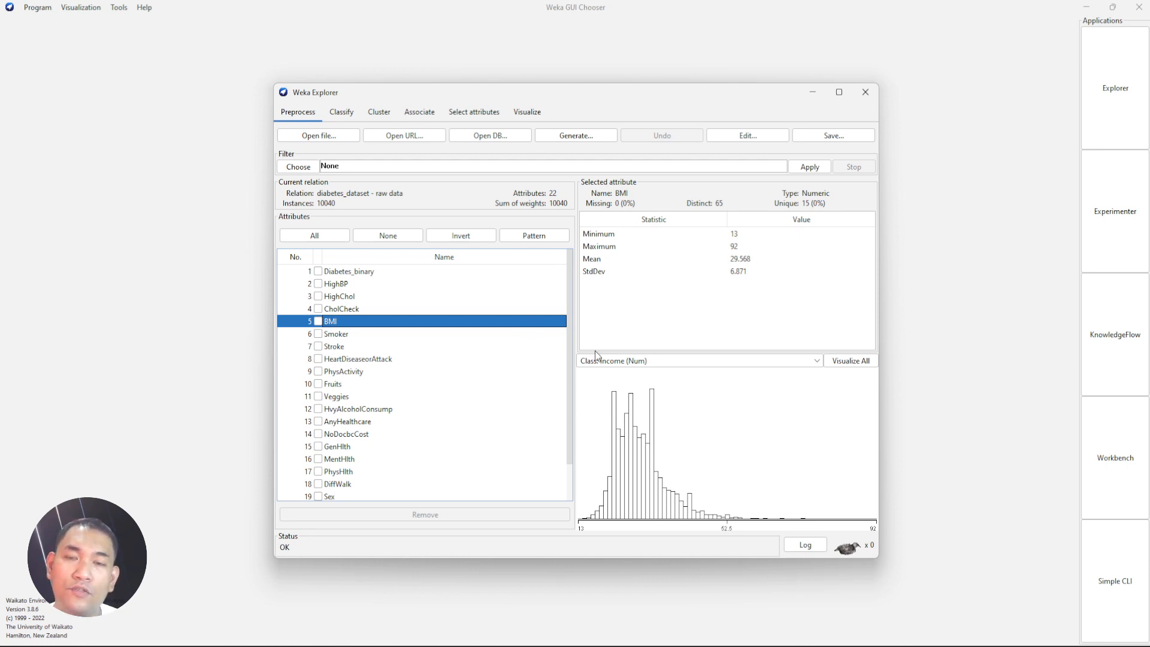
scroll(435, 462, down, 1)
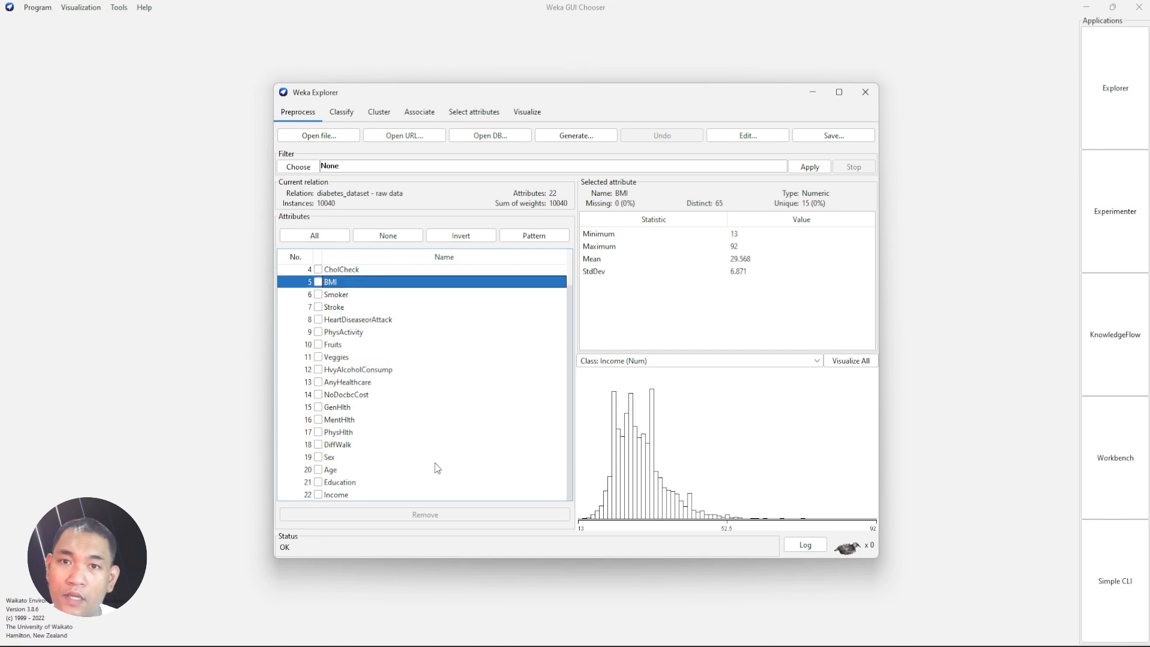
scroll(435, 463, up, 1)
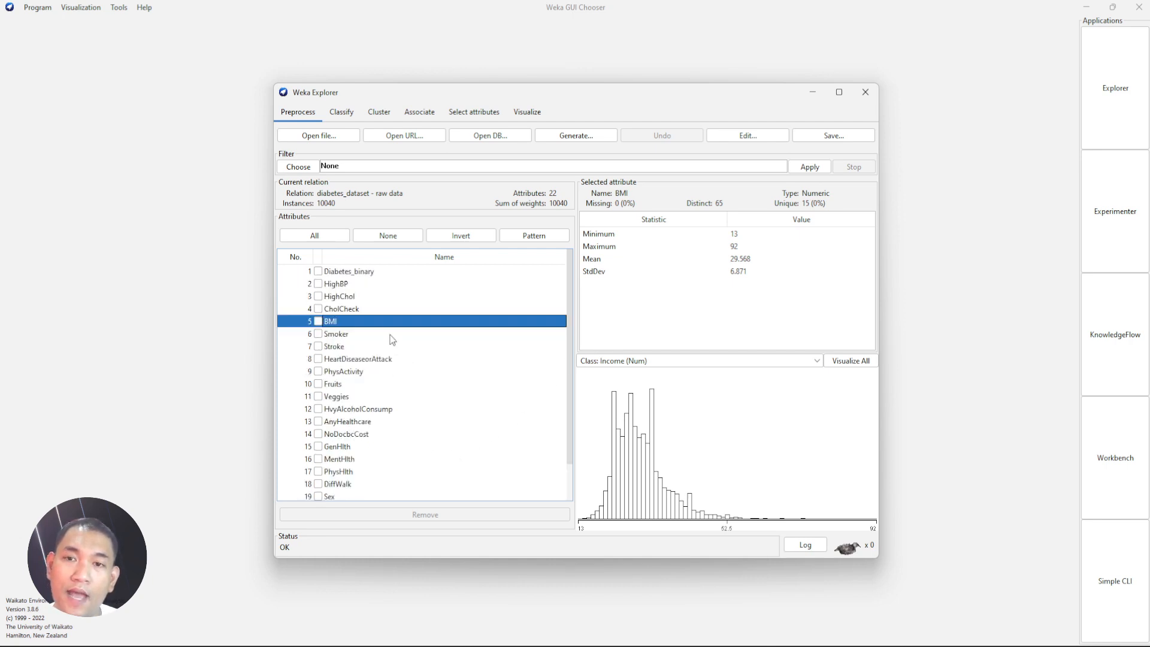
click(361, 273)
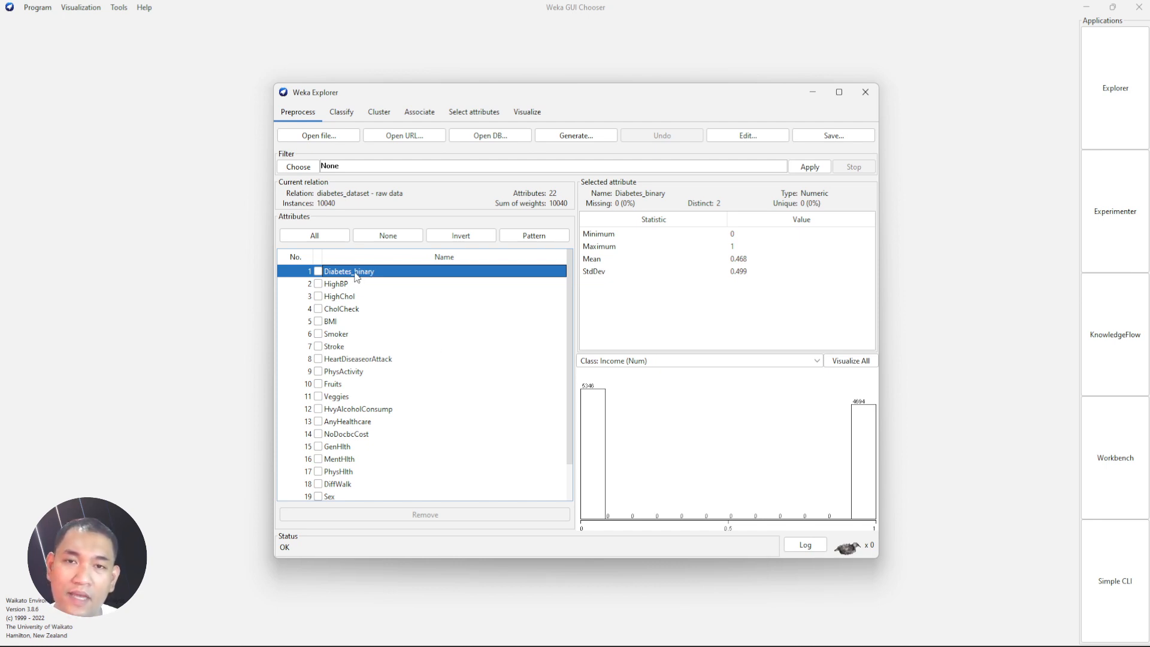
Make Diabetes_binary the class attribute in the dataset's data editor and accept the edited data
click(734, 136)
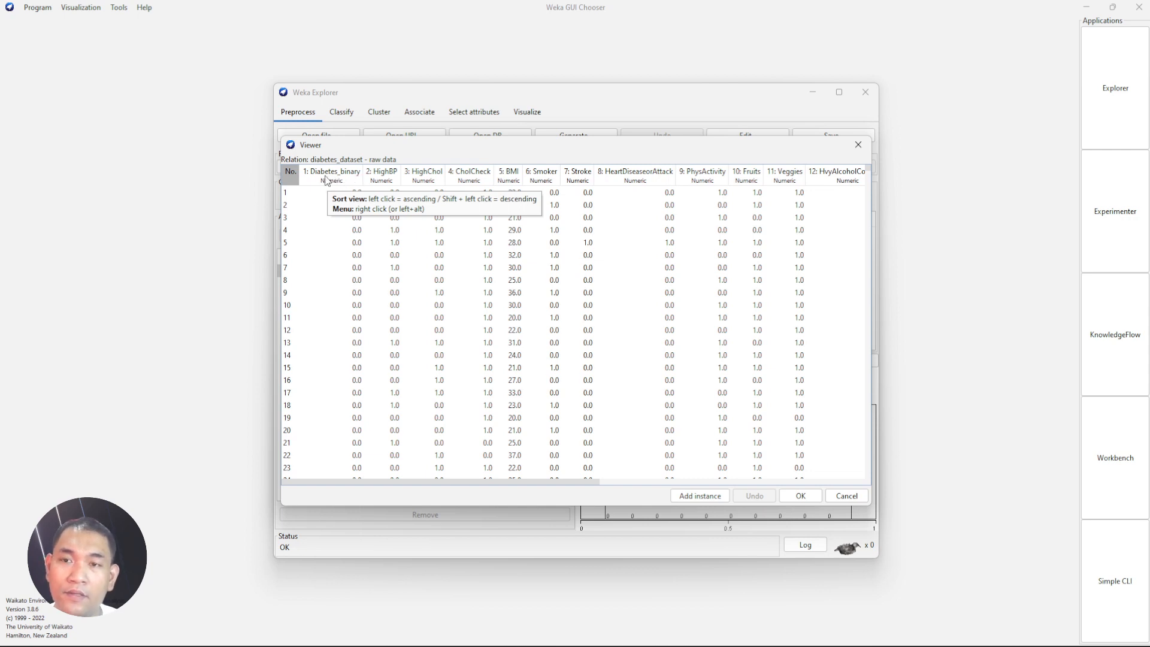
right_click(326, 179)
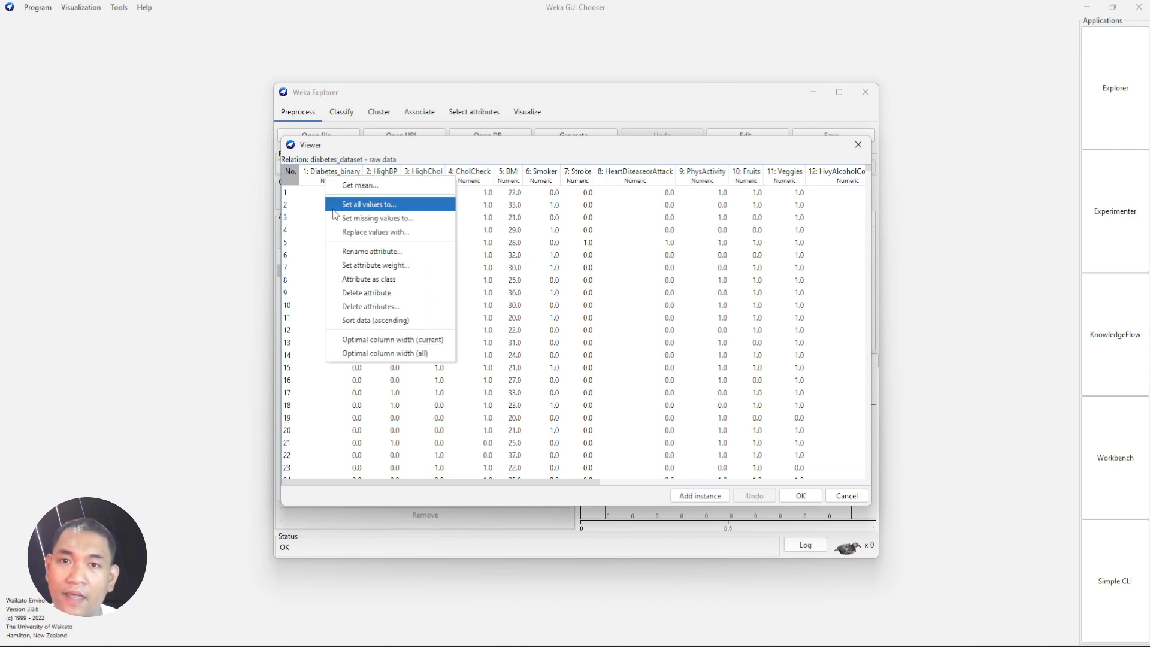
click(385, 281)
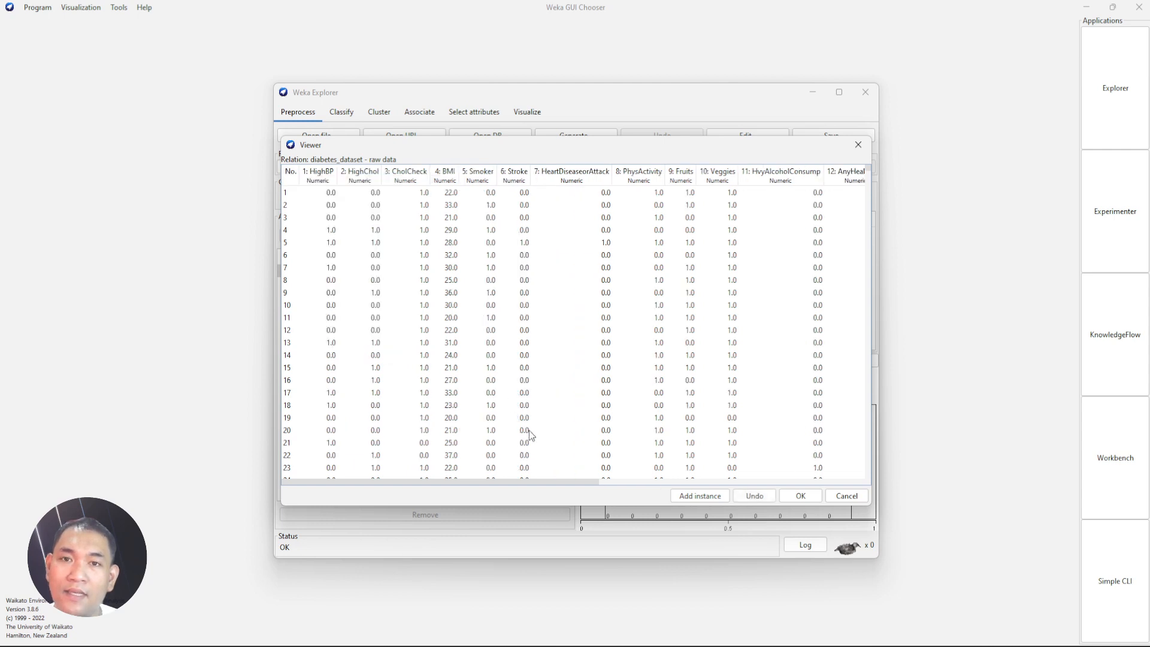
drag(564, 483, 891, 490)
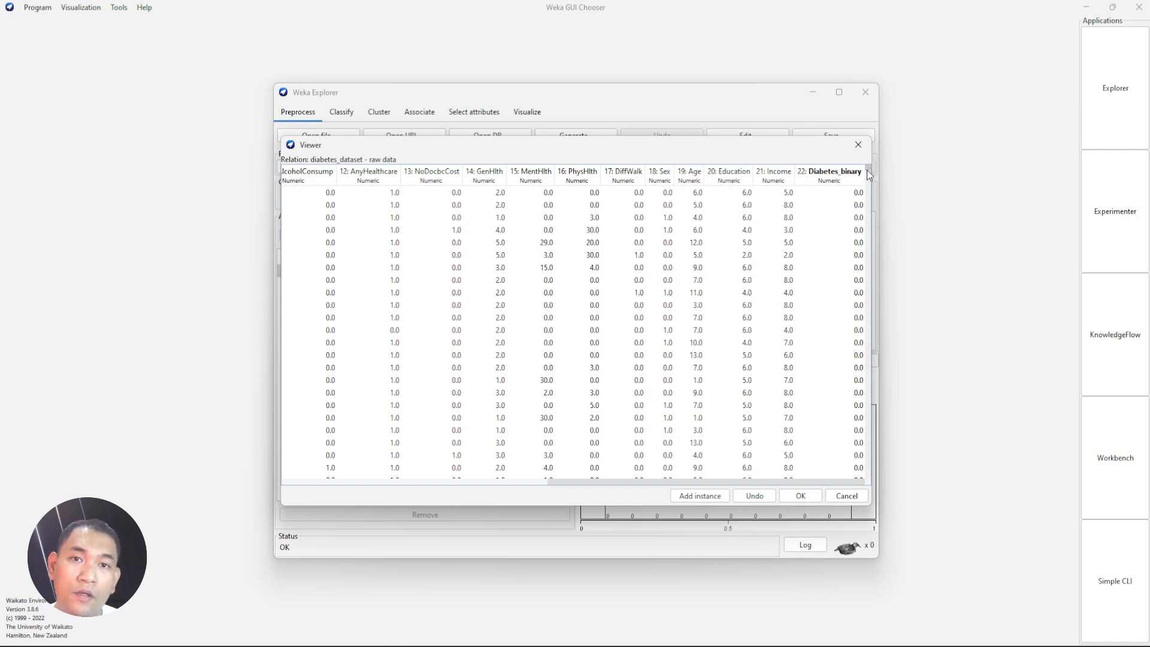
mouse_move(867, 170)
mouse_down()
mouse_move(864, 404)
mouse_move(868, 172)
mouse_up()
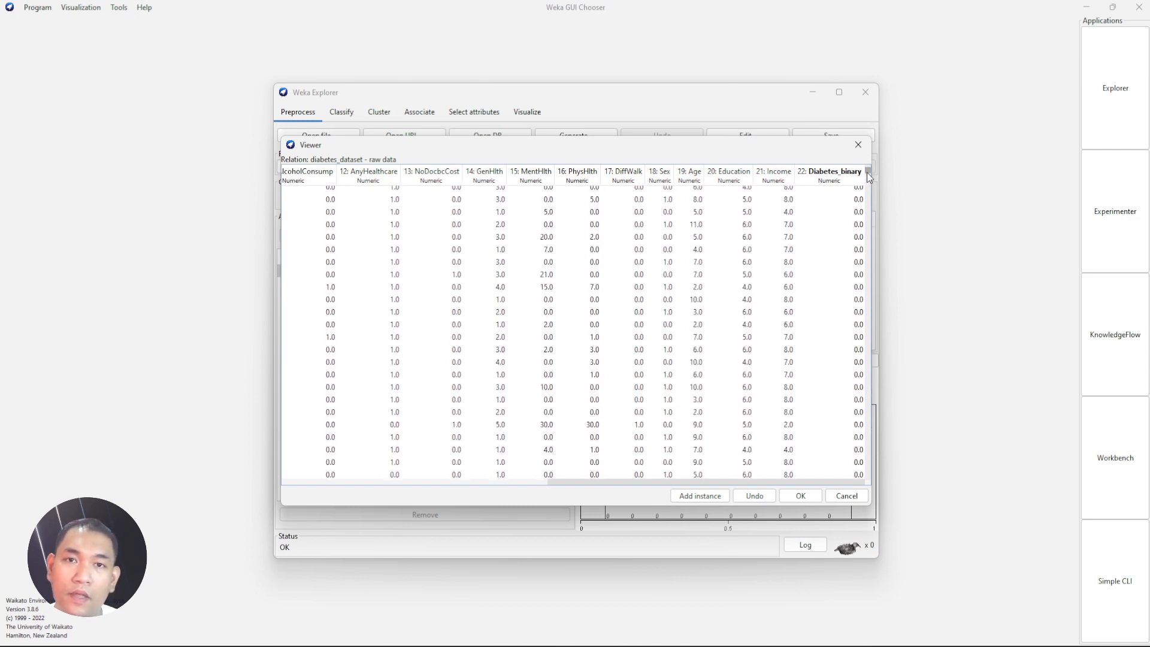
click(800, 497)
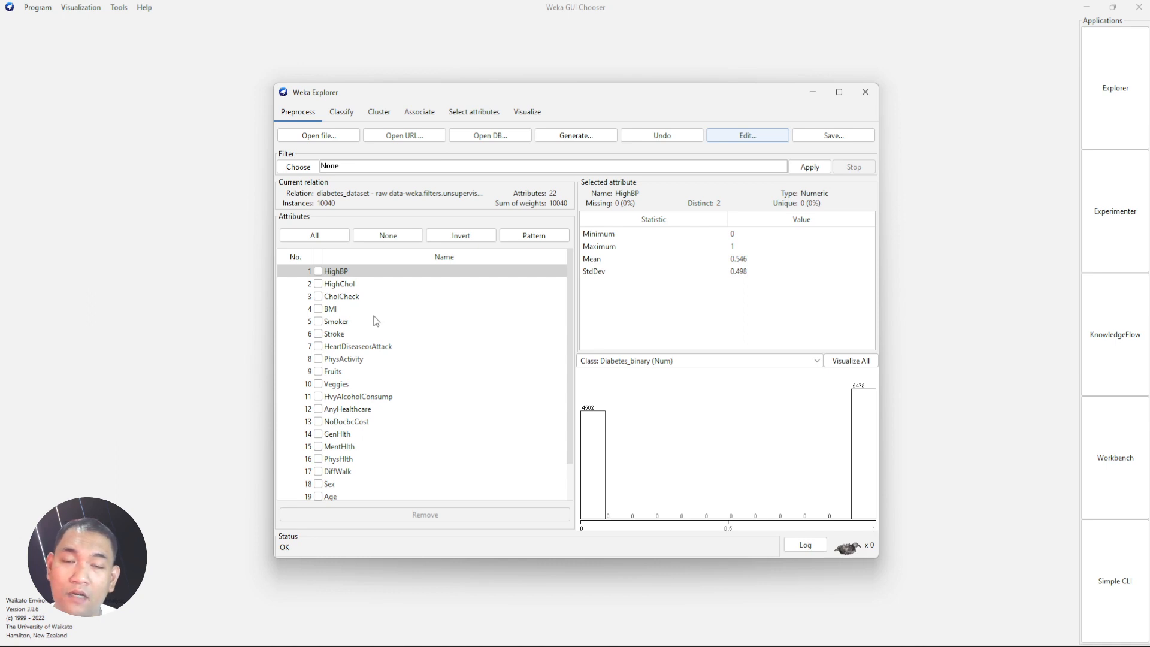
Examine the statistics and value distributions of the attributes from BMI through PhysHlth, including GenHlth and MentHlth
click(336, 311)
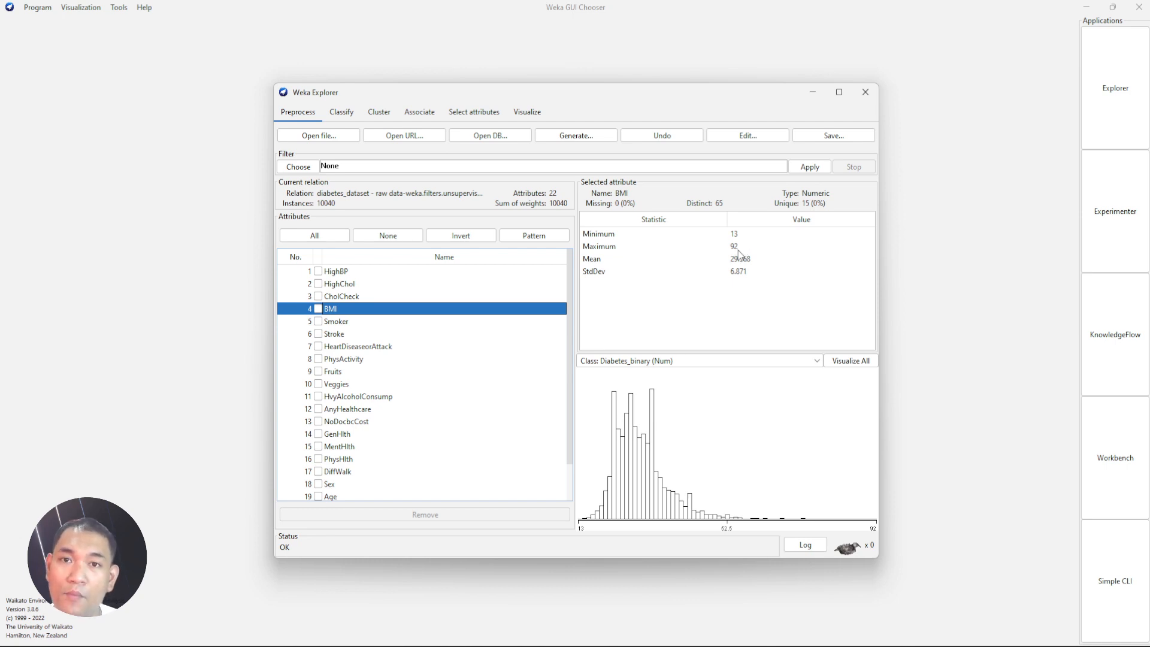
click(346, 322)
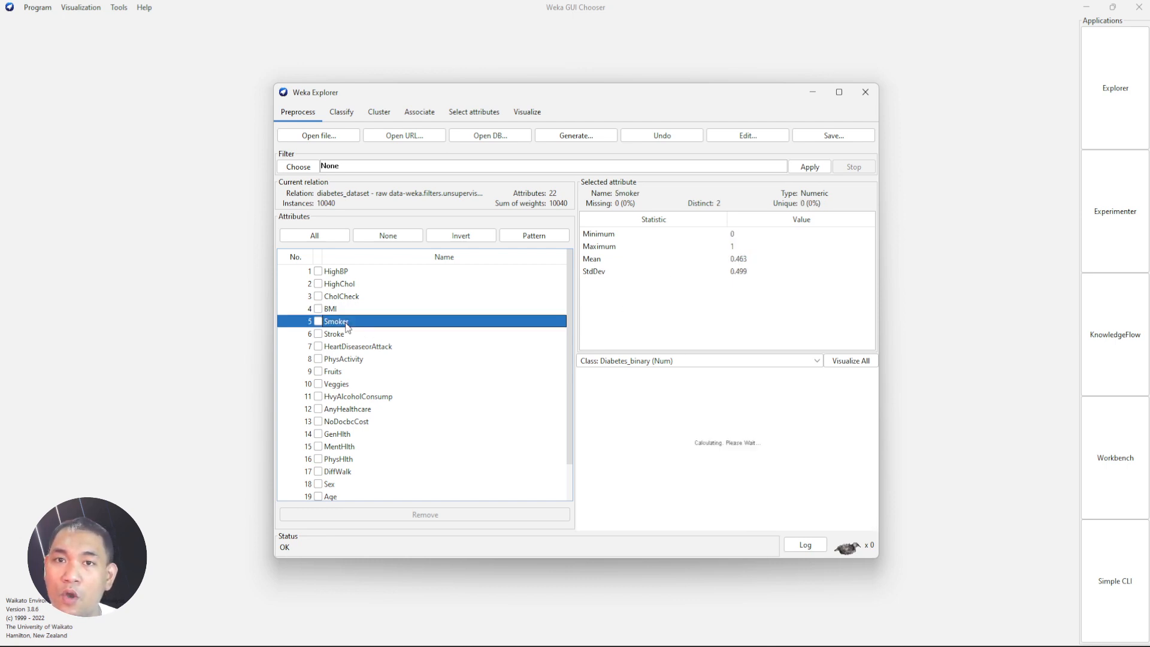
key(Down)
key(Down)
key(Down)
key(Down)
key(Down)
key(Down)
key(Down)
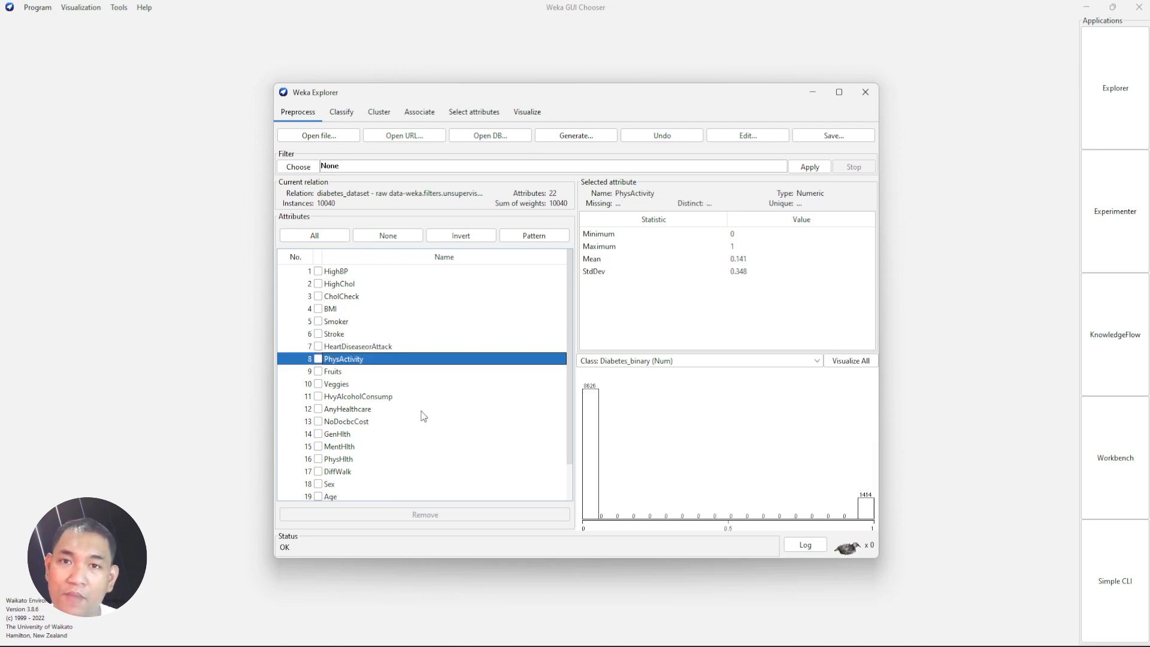
key(Down)
key(Down)
key(Down)
key(Down)
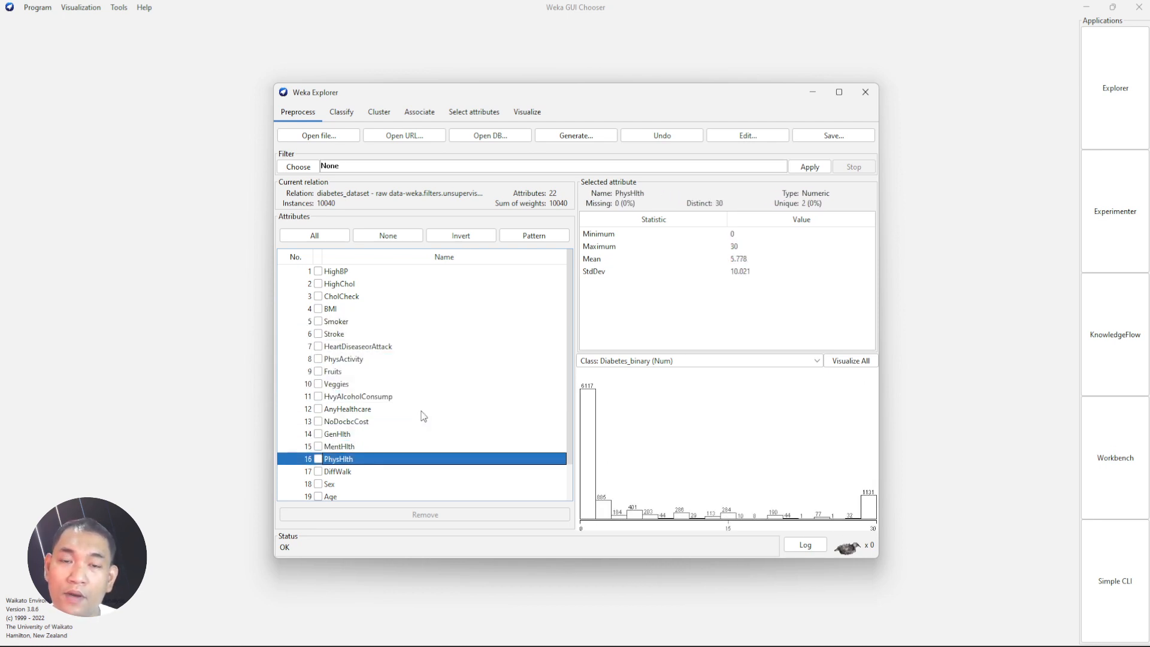
key(Up)
key(Up)
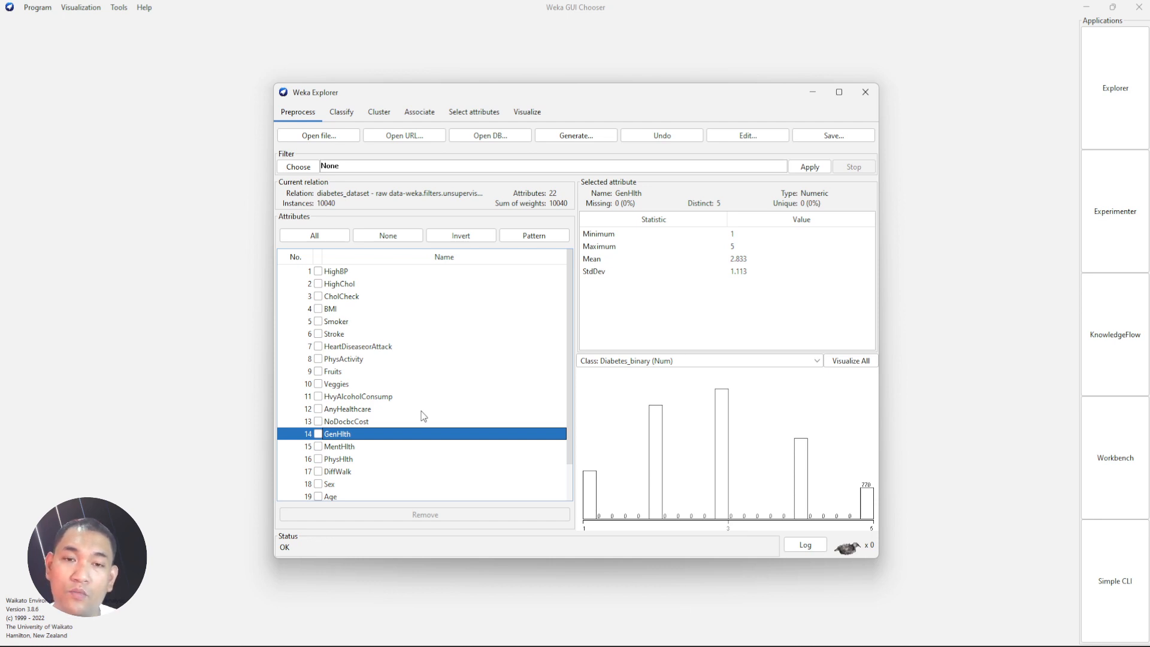
key(Down)
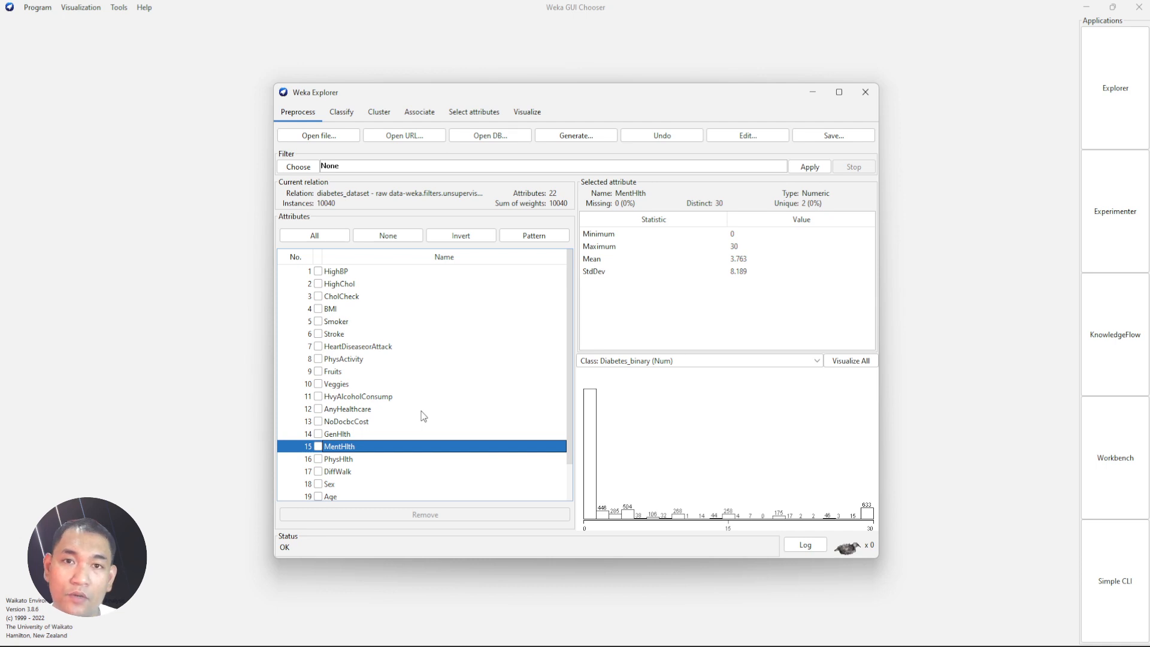
key(Down)
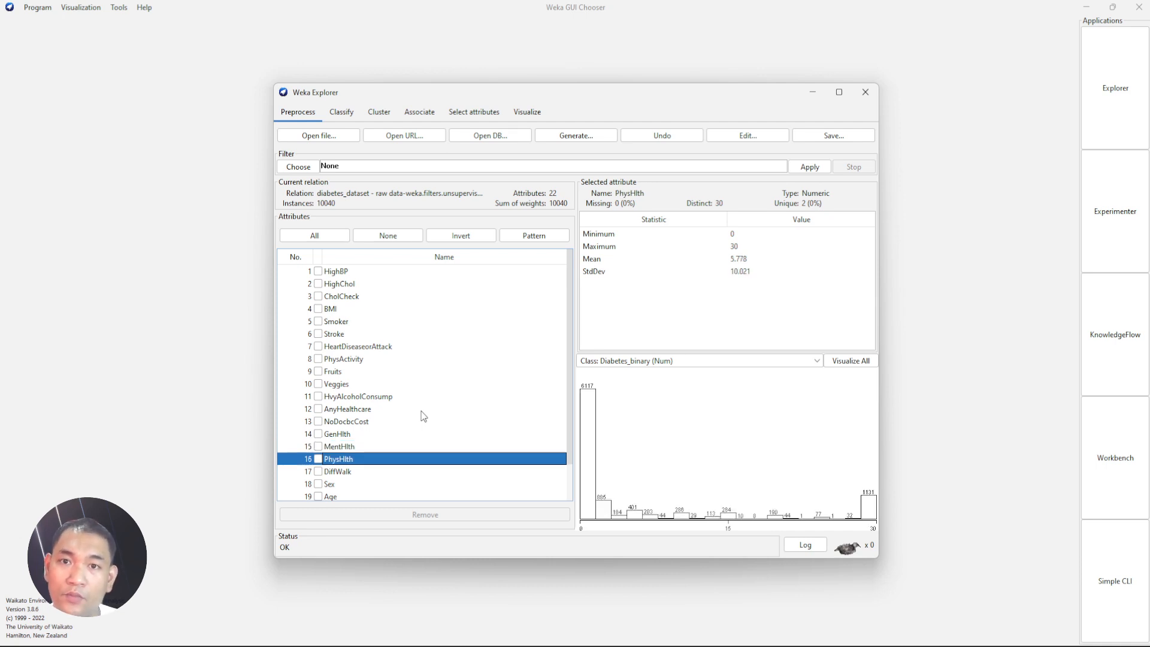
Review the statistics of the remaining attributes from DiffWalk to Diabetes_binary, finishing back on HighBP
key(Down)
key(Down)
key(Down)
key(Down)
key(Down)
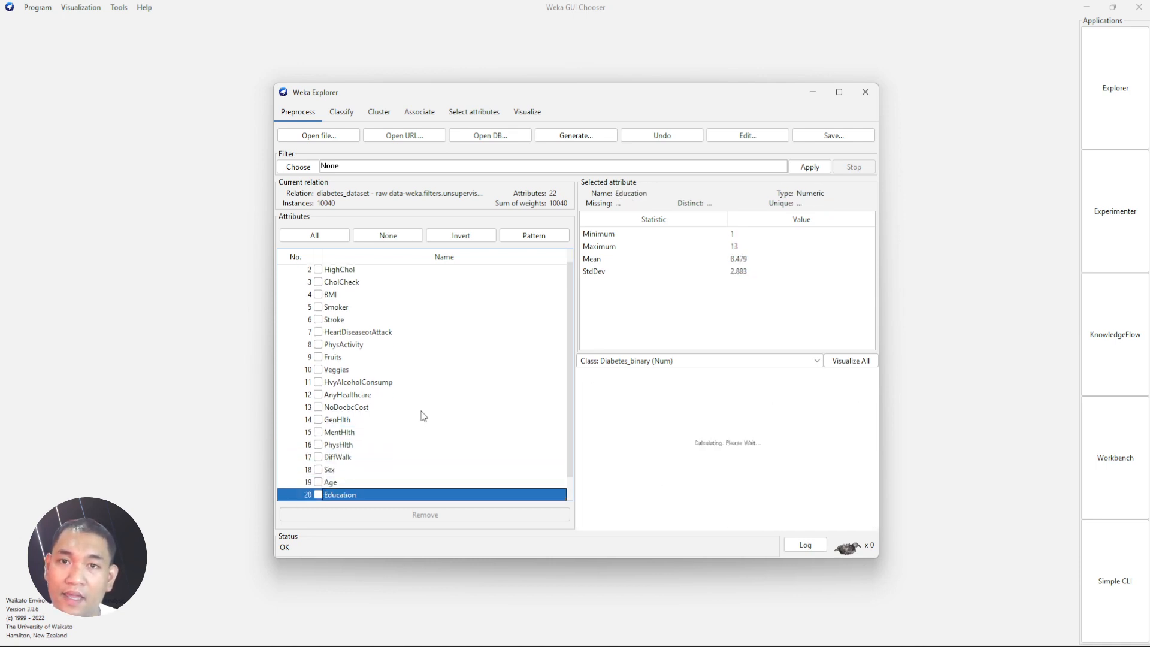
key(Down)
key(Up)
key(Up)
key(Down)
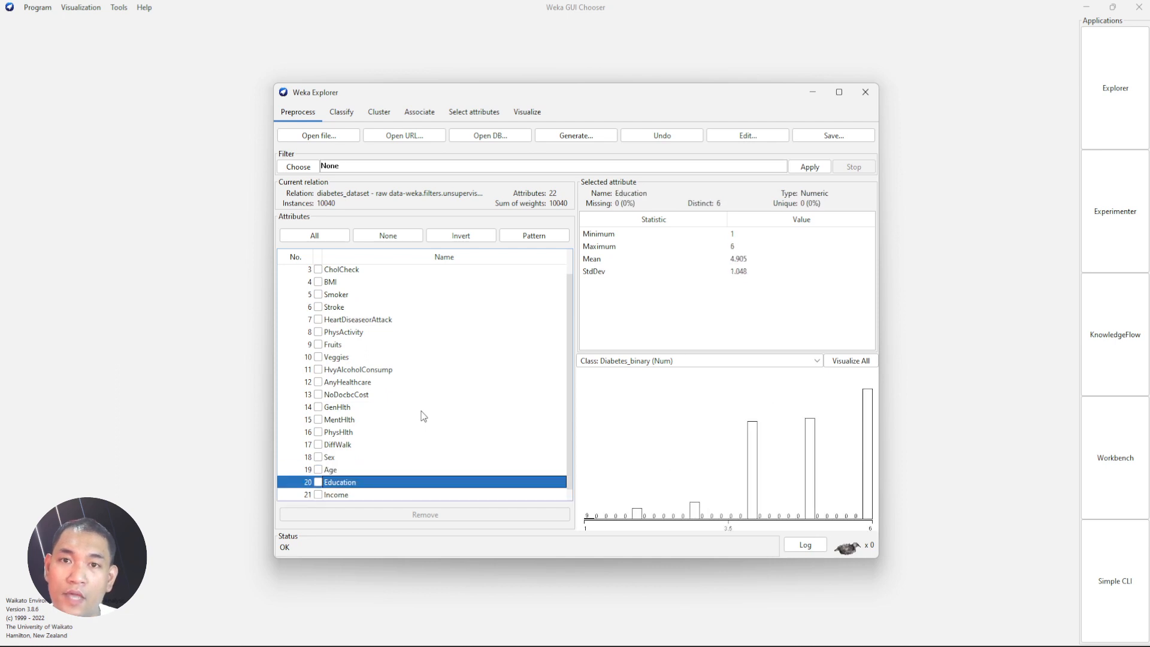
key(Down)
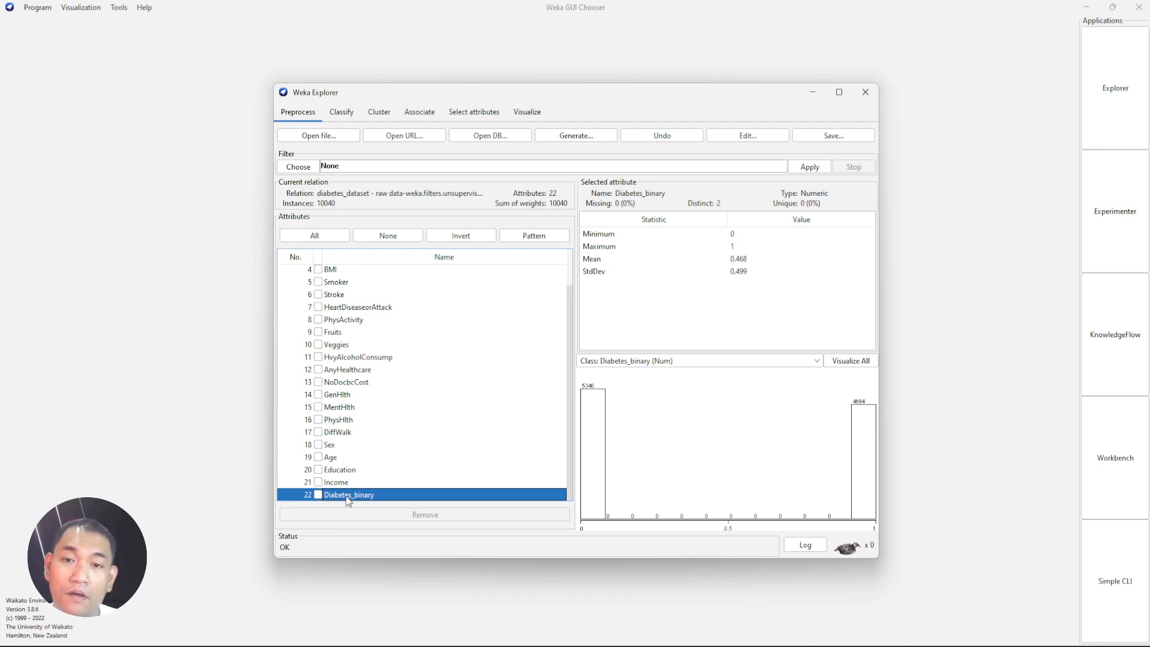
scroll(572, 404, up, 1)
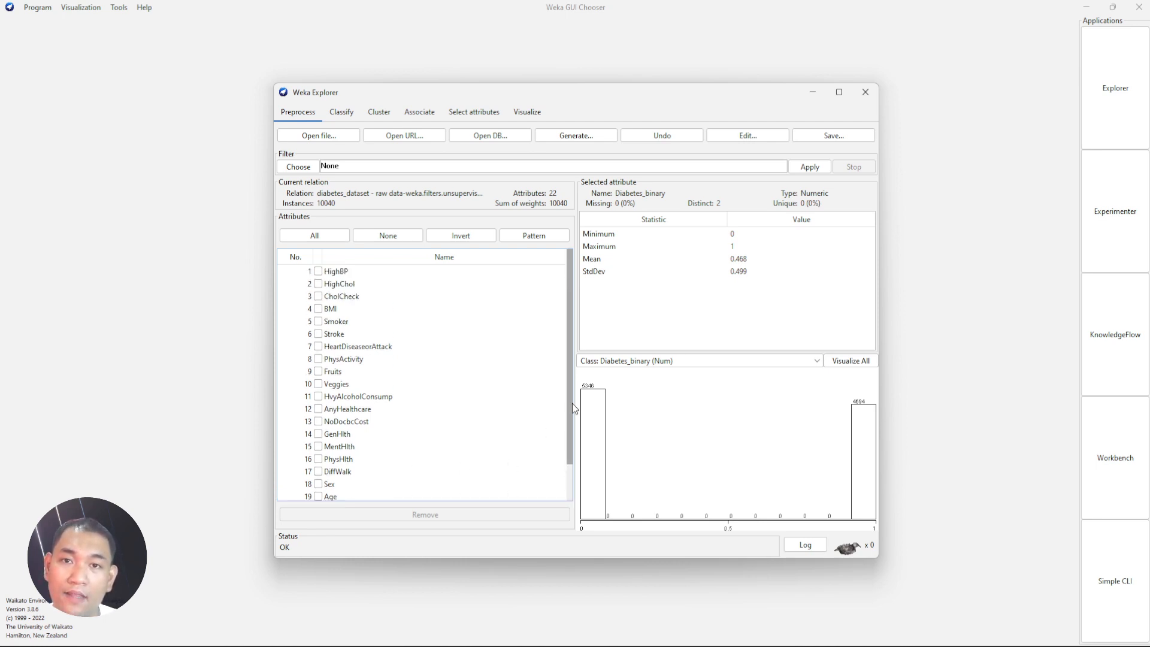
click(348, 274)
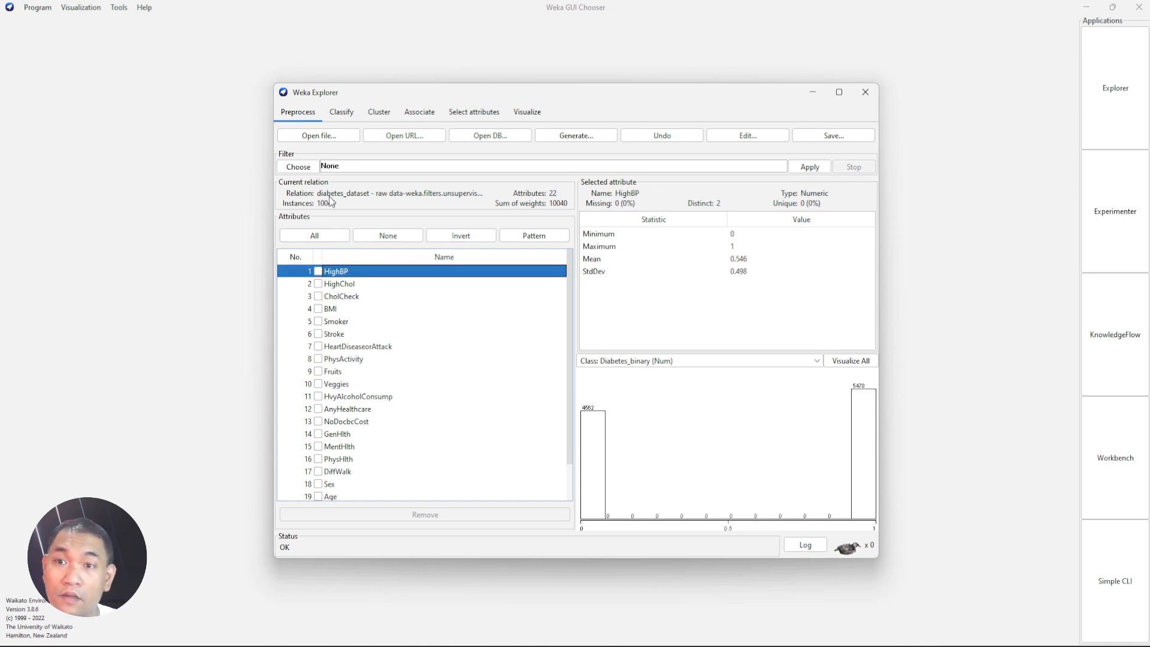
Choose the unsupervised attribute filter Normalize with its default options (-S 1.0 -T 0.0) and apply it to the dataset
click(298, 167)
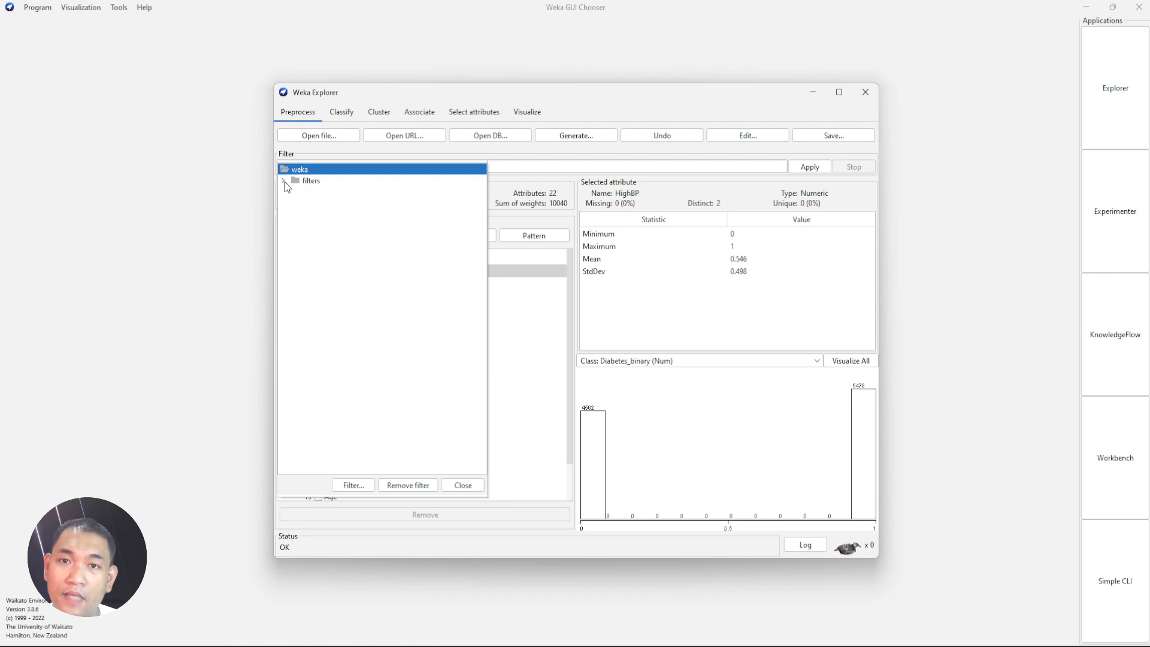
click(284, 181)
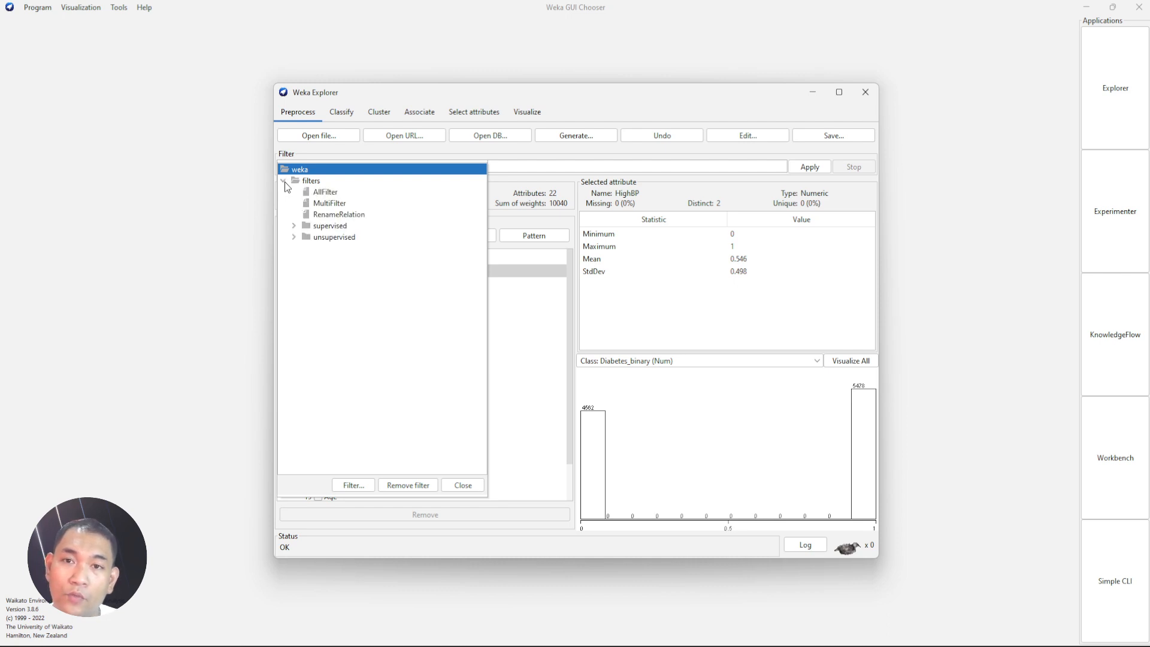
click(294, 238)
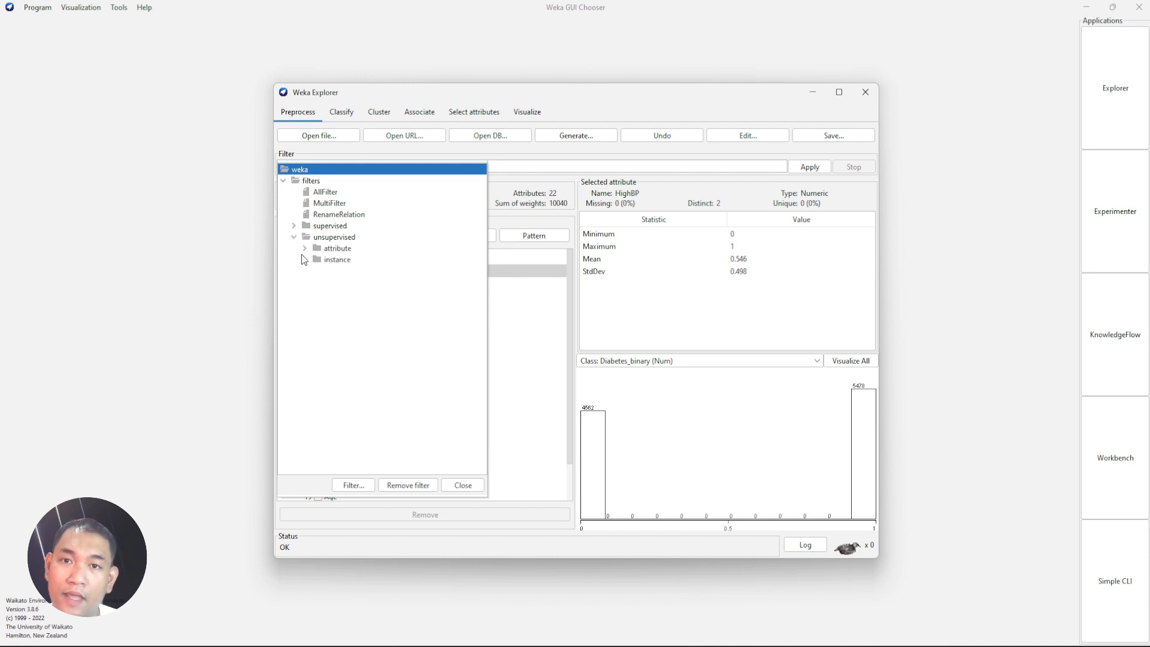
click(304, 248)
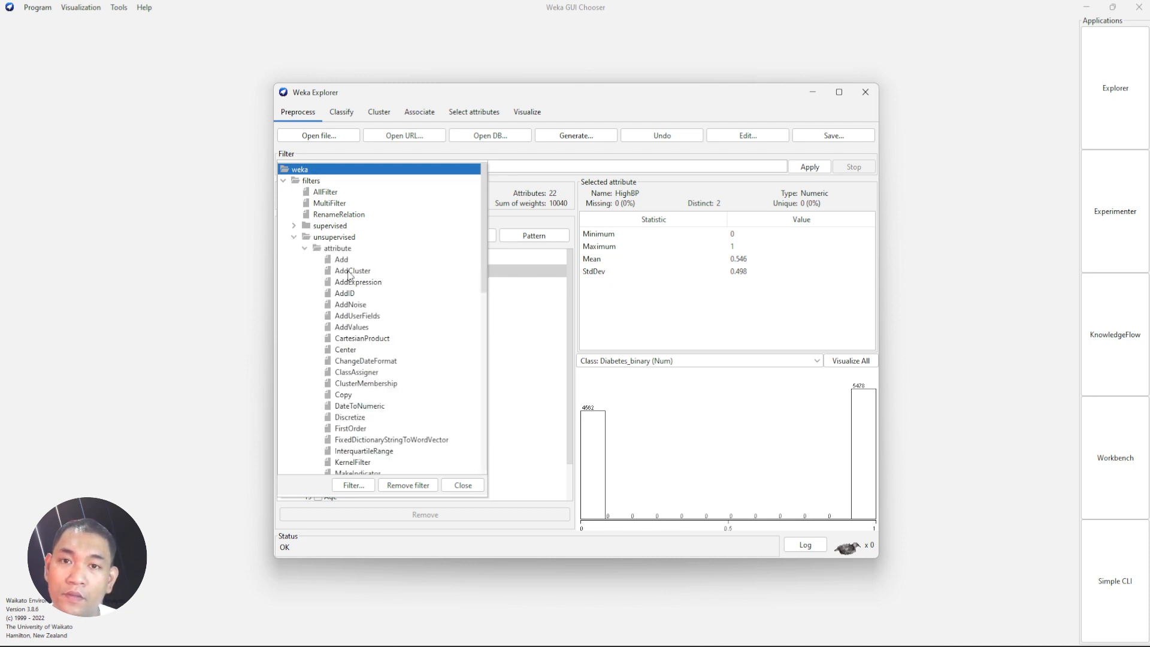
scroll(423, 360, down, 3)
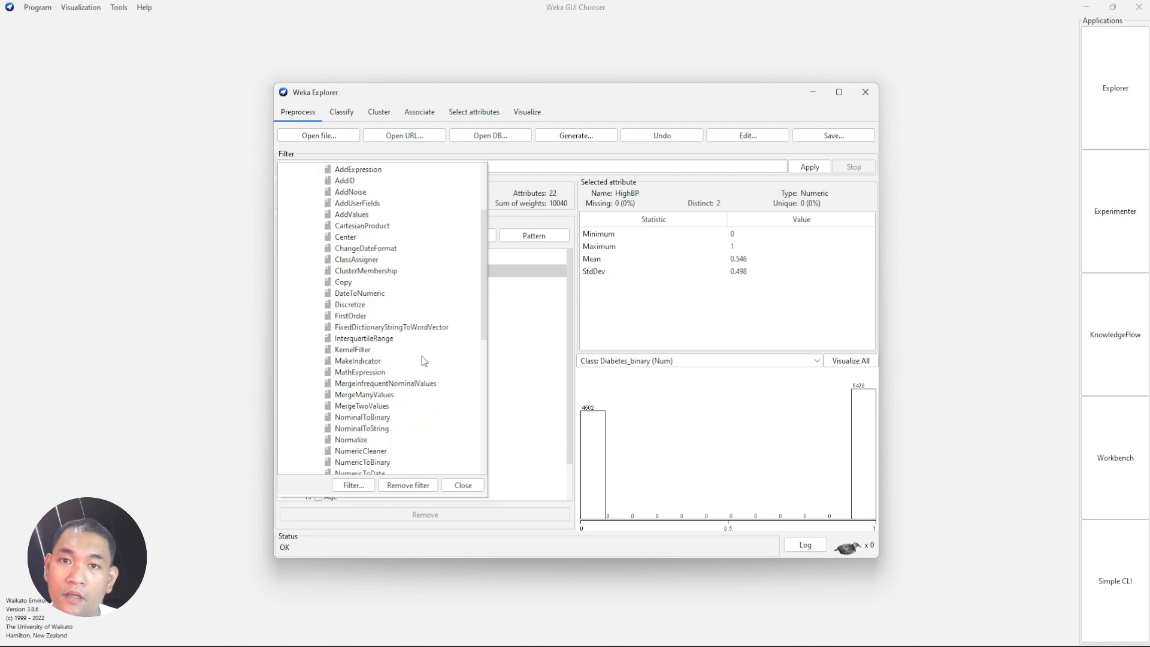
scroll(423, 360, down, 2)
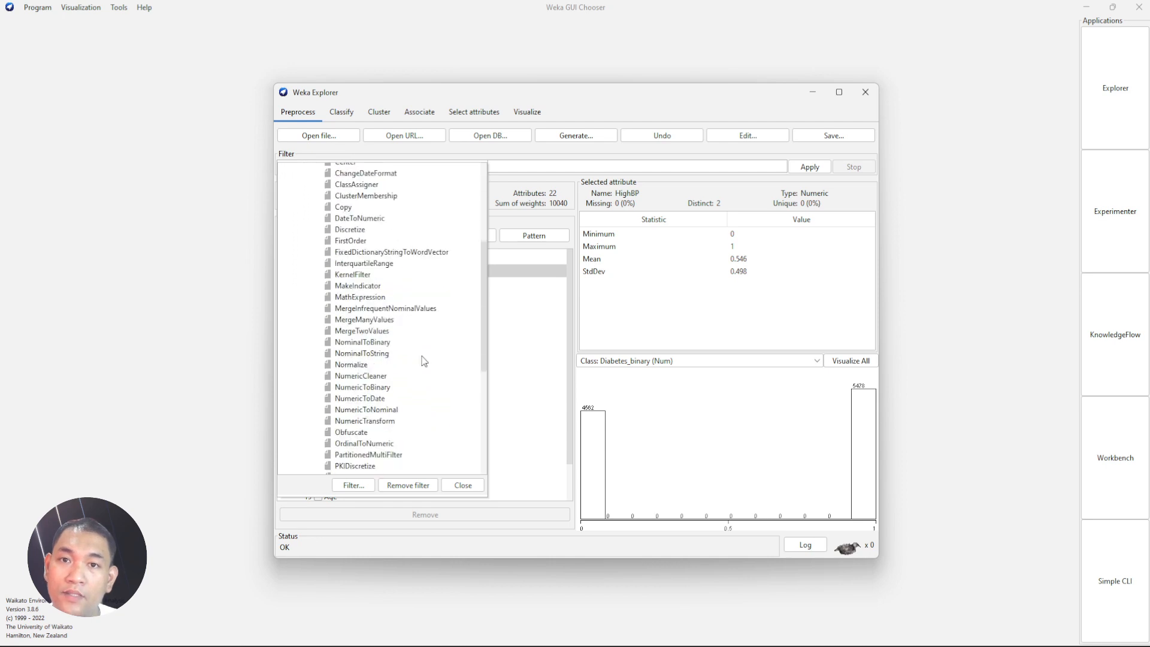
click(362, 366)
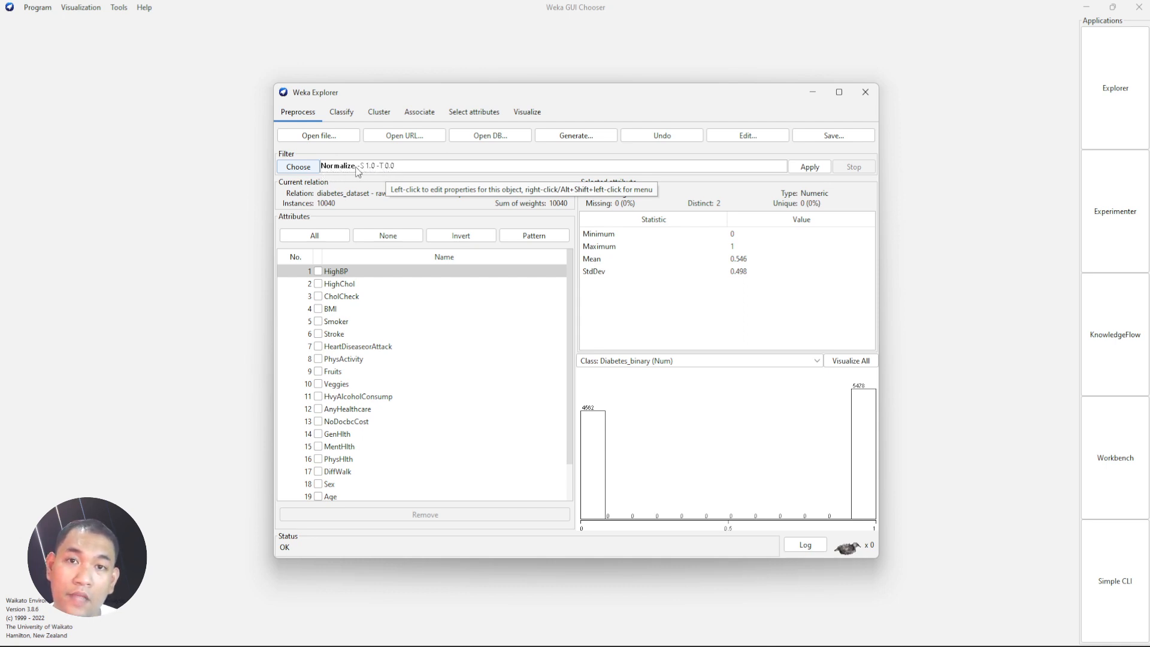
click(818, 167)
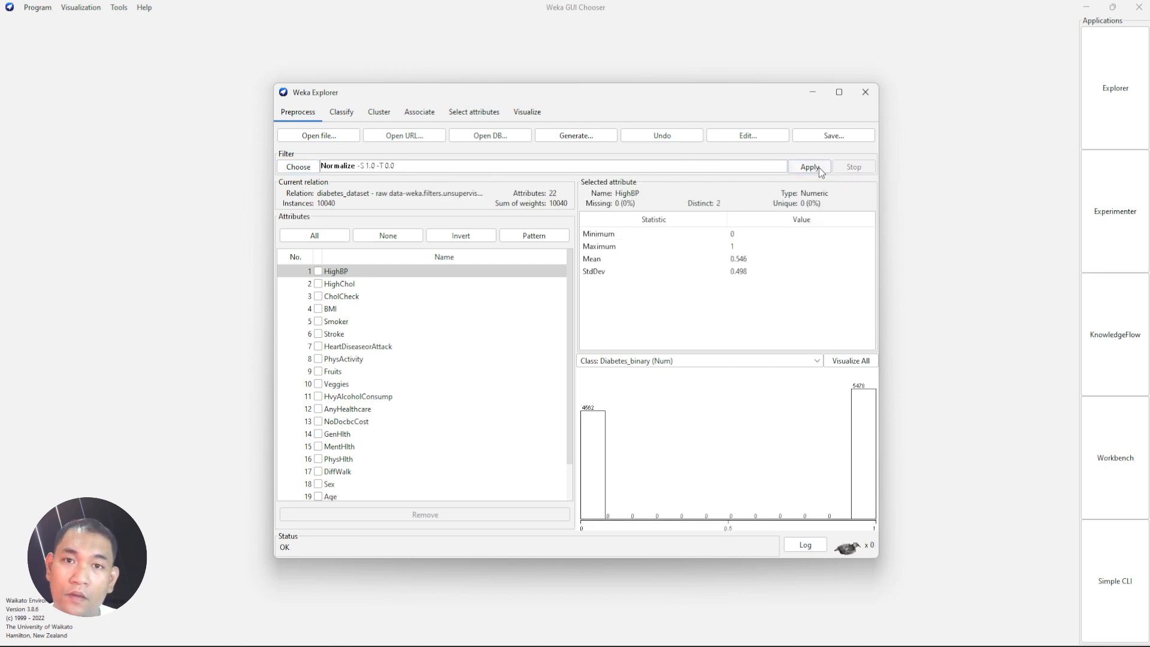
Review the statistics and histograms of the normalized attributes from HighChol through Diabetes_binary, finishing back on HighBP
click(339, 285)
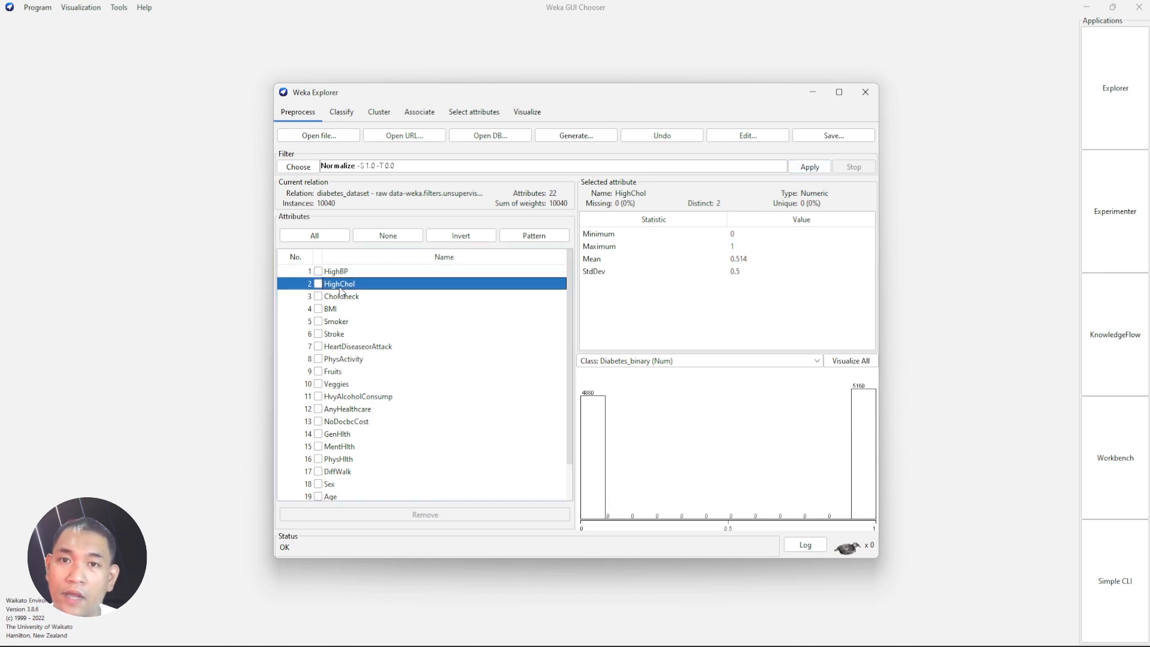
key(Down)
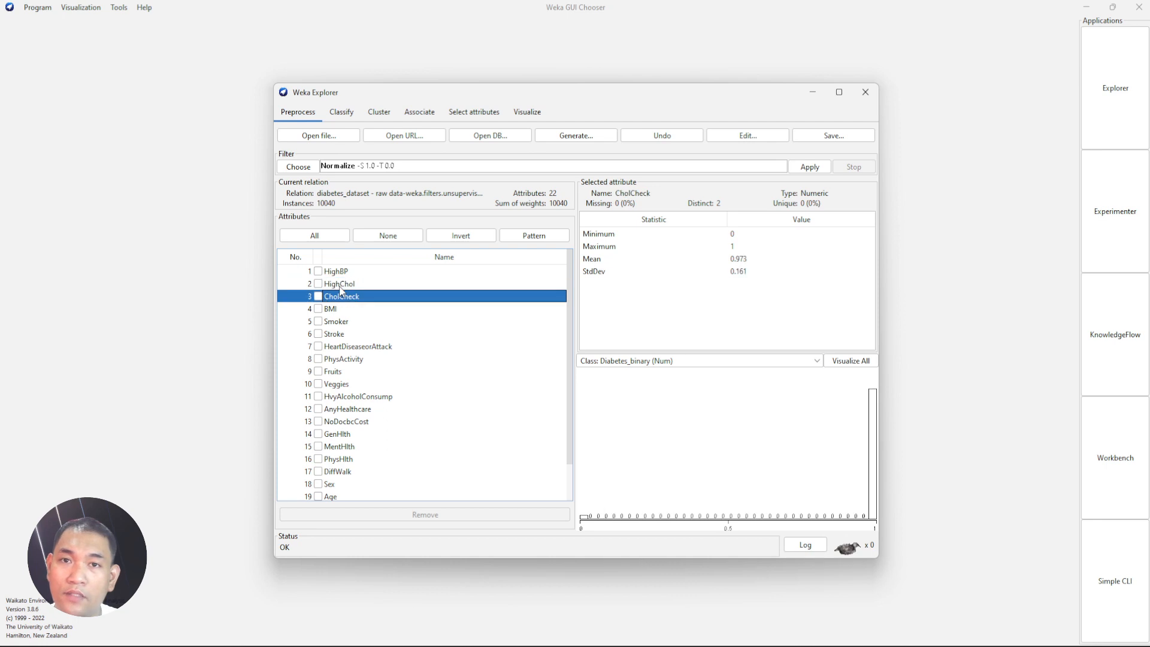
key(Down)
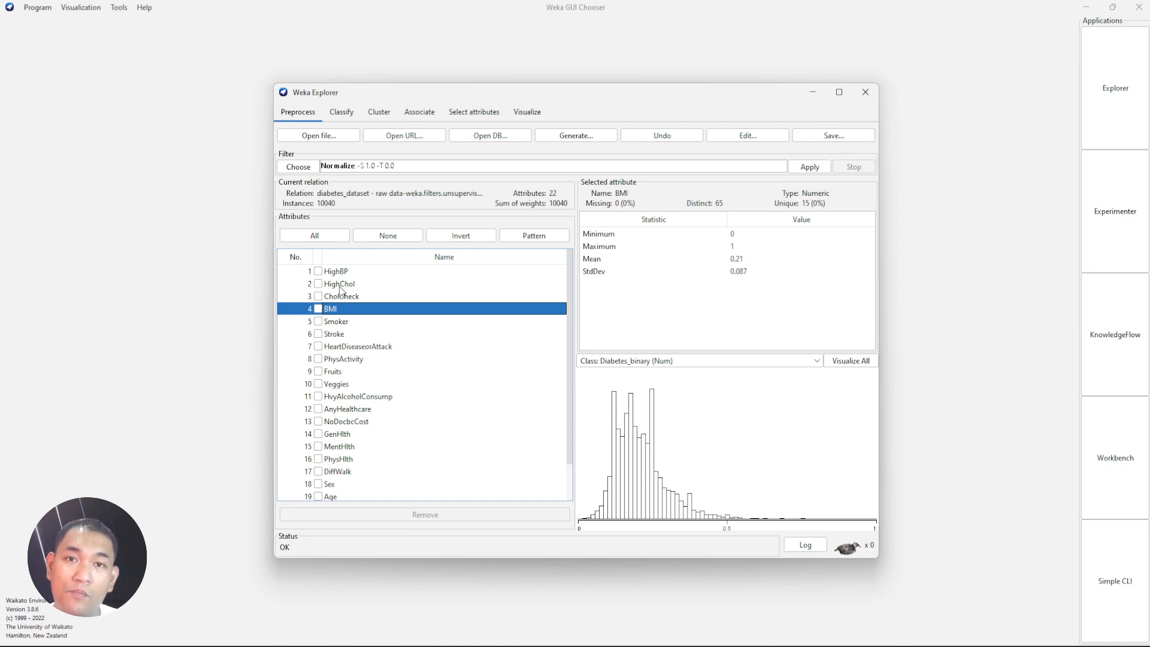
key(Down)
key(Down)
key(Down)
key(Down)
key(Down)
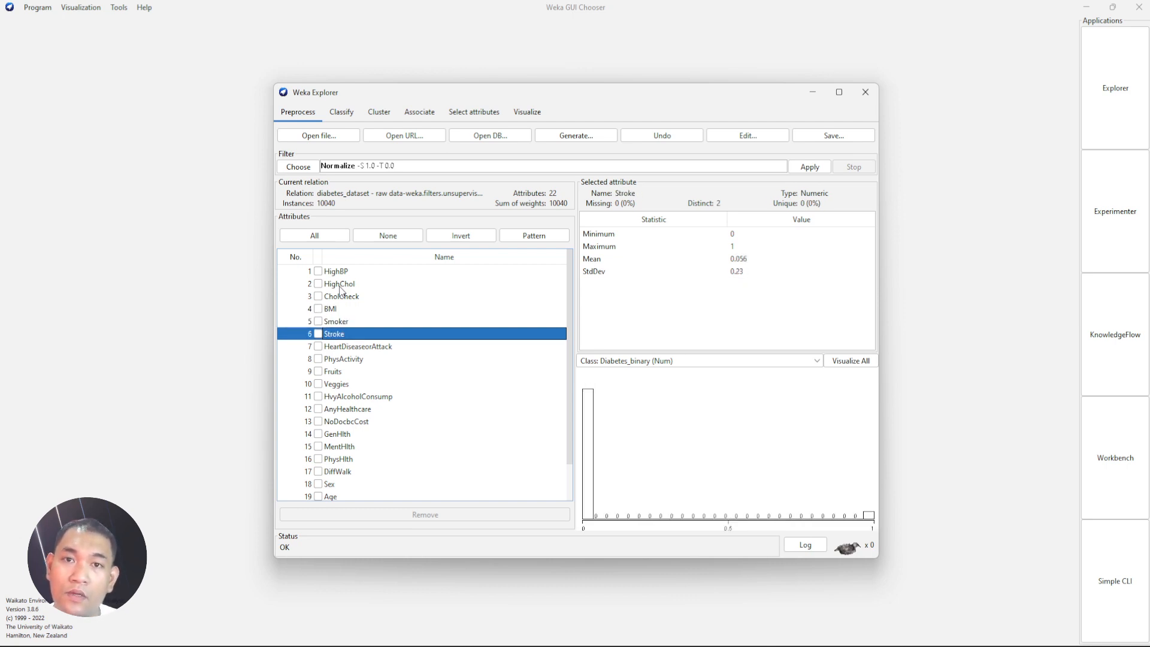
key(Down)
key(Down)
key(Down)
key(Down)
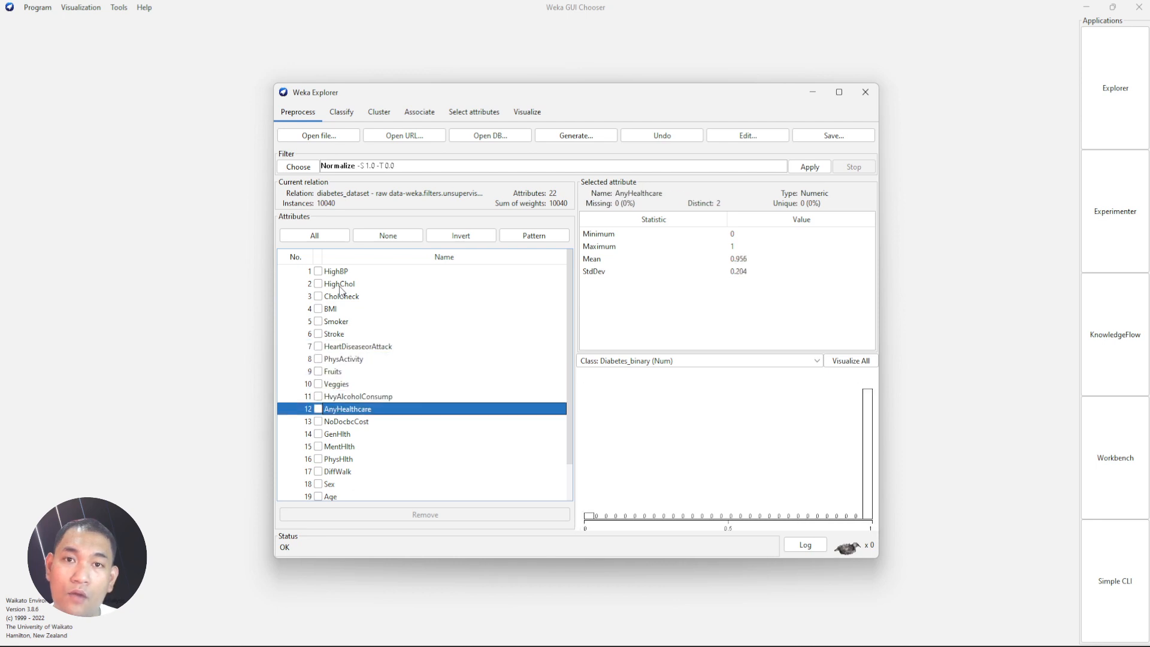
key(Down)
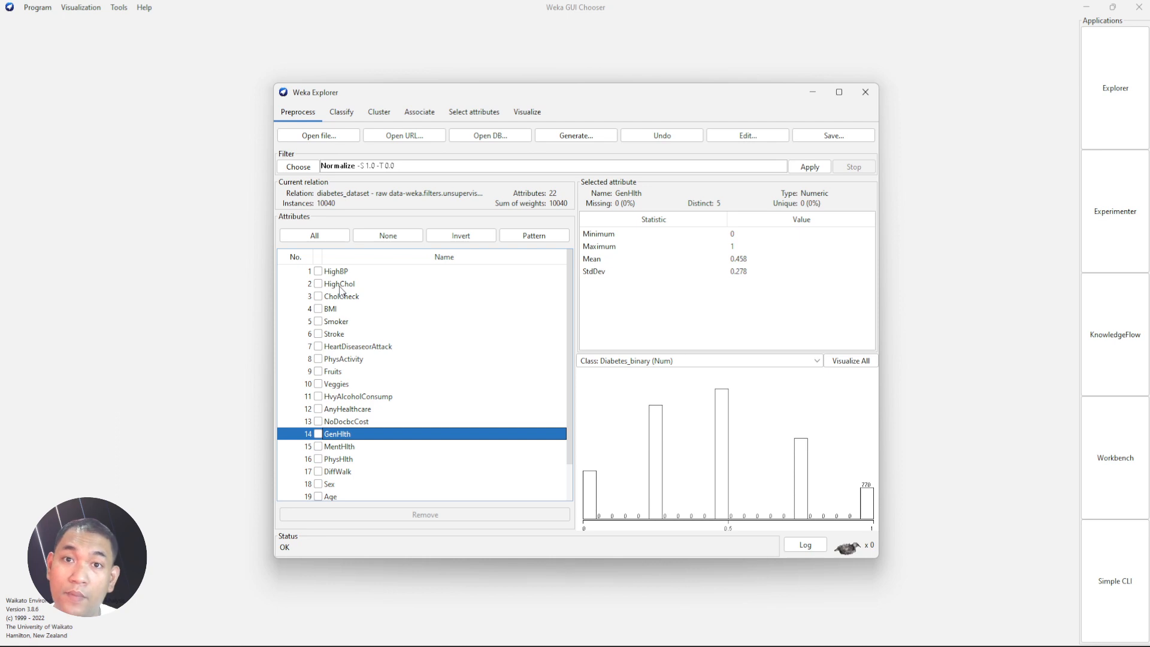
key(Down)
key(Down)
key(Down)
key(Down)
key(Down)
key(Down)
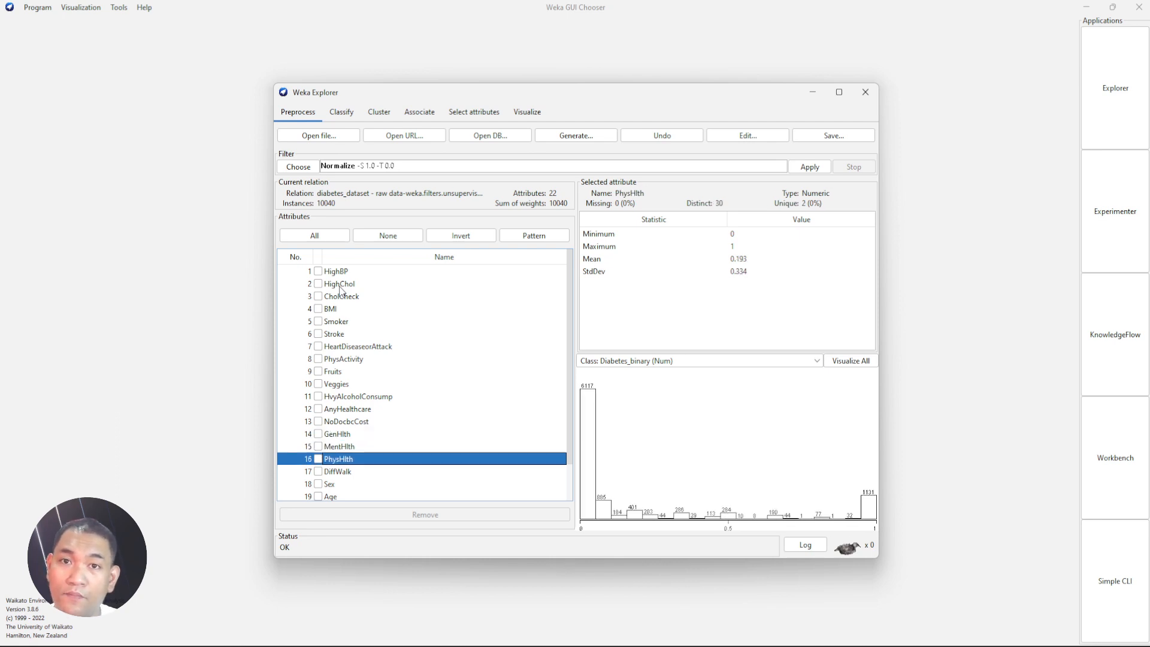
key(Down)
key(Down)
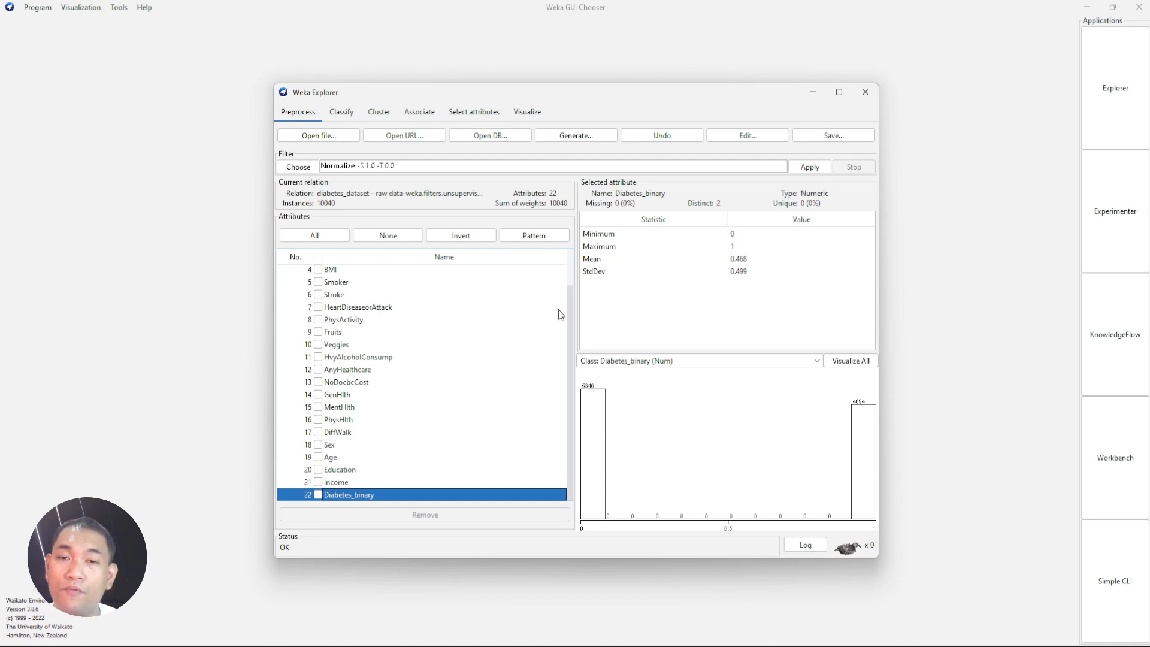
drag(569, 314, 569, 267)
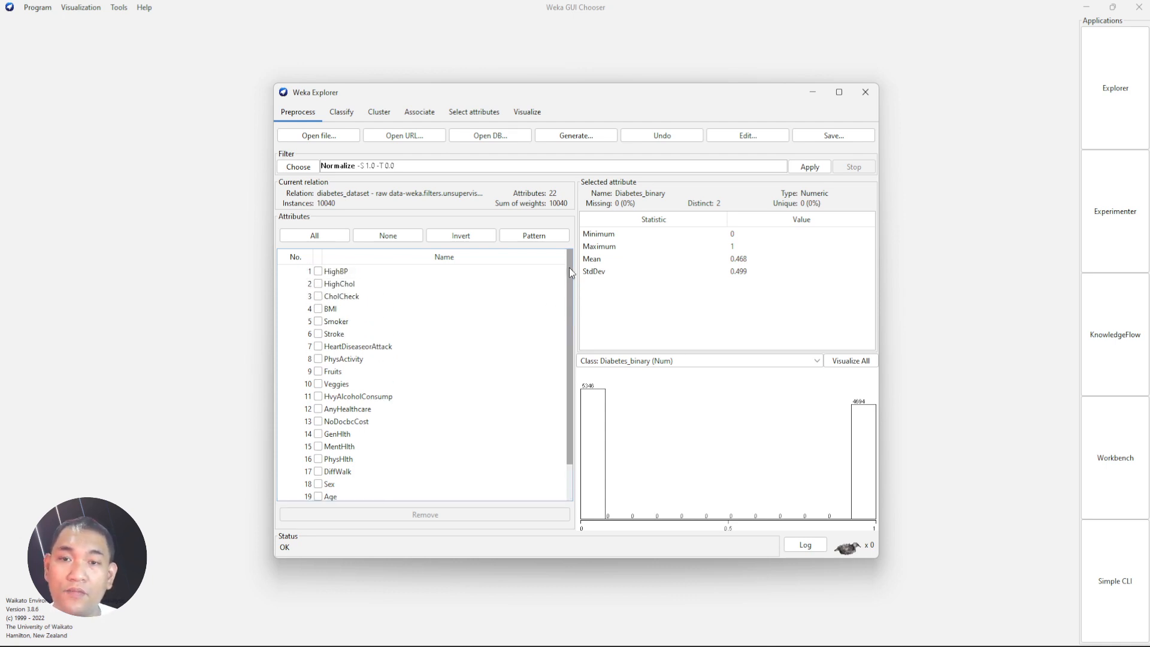
click(340, 276)
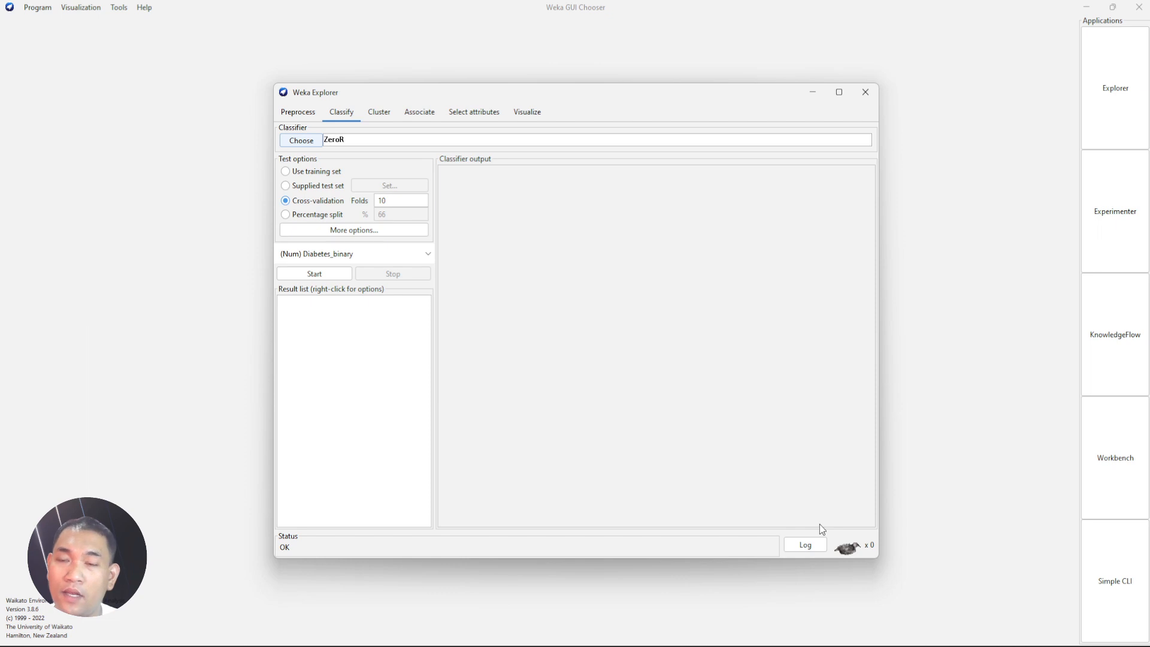
Examine which bayes and functions classifiers are available for the numeric Diabetes_binary class, including the BayesNet description
click(305, 143)
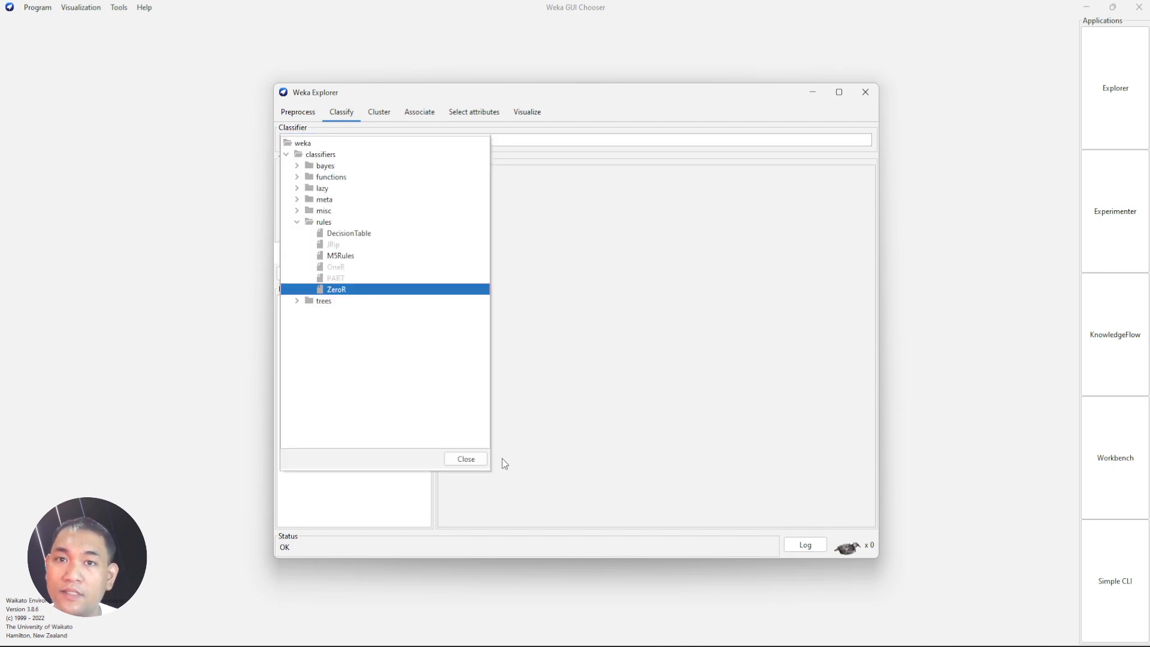
click(466, 459)
click(305, 143)
click(297, 166)
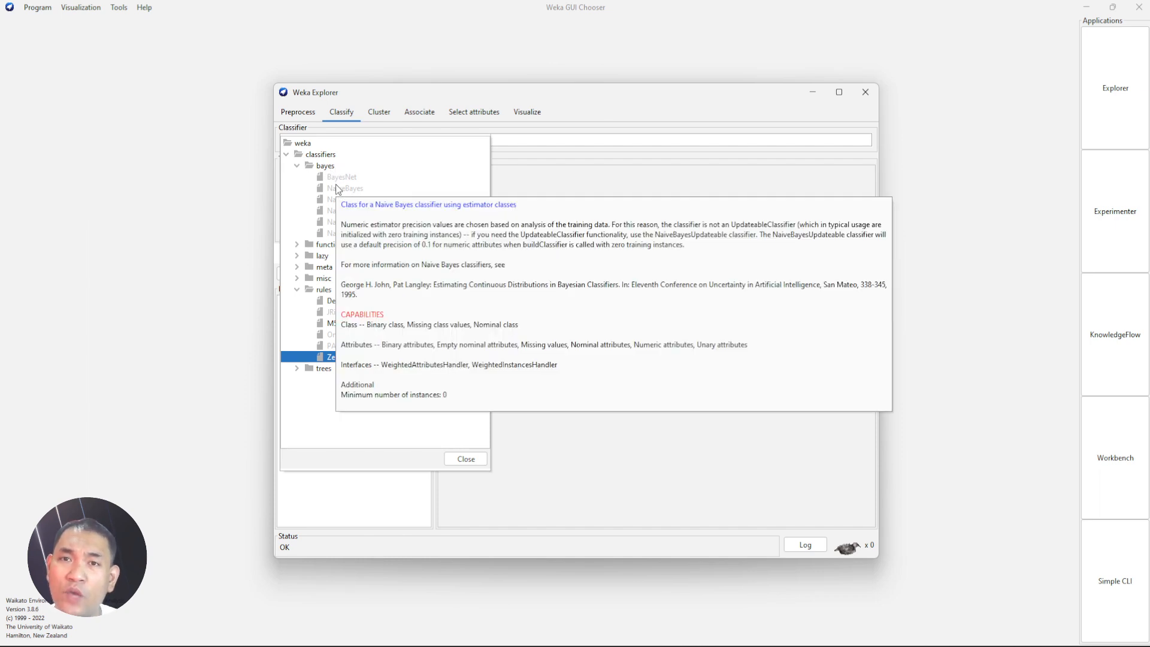
mouse_move(351, 180)
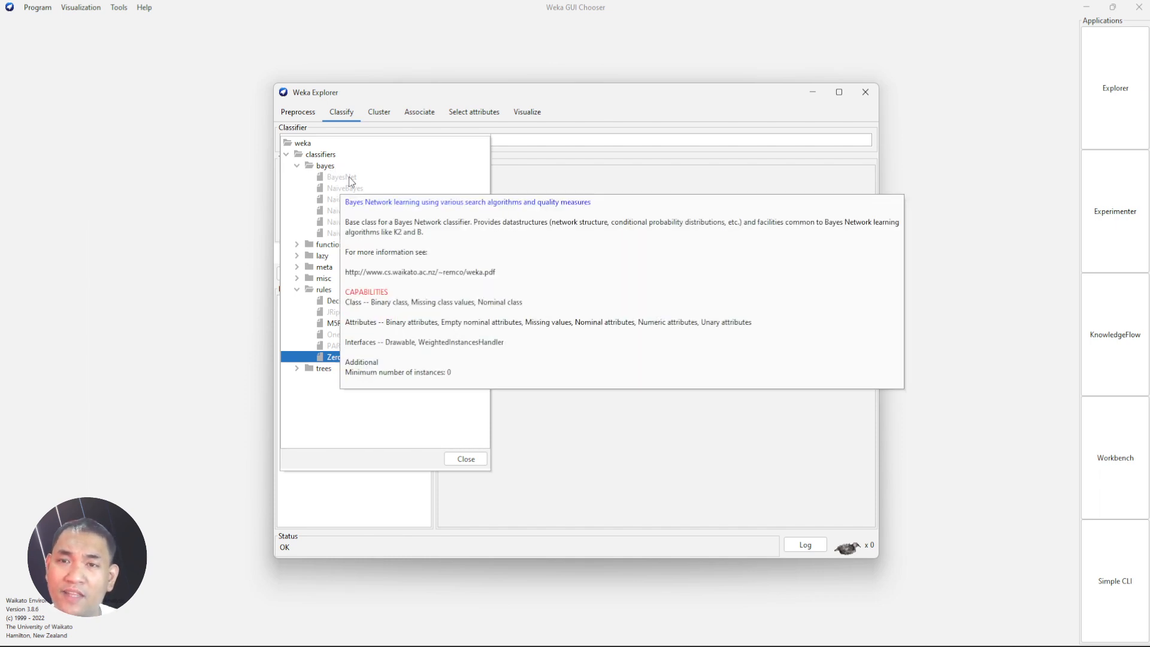
click(298, 245)
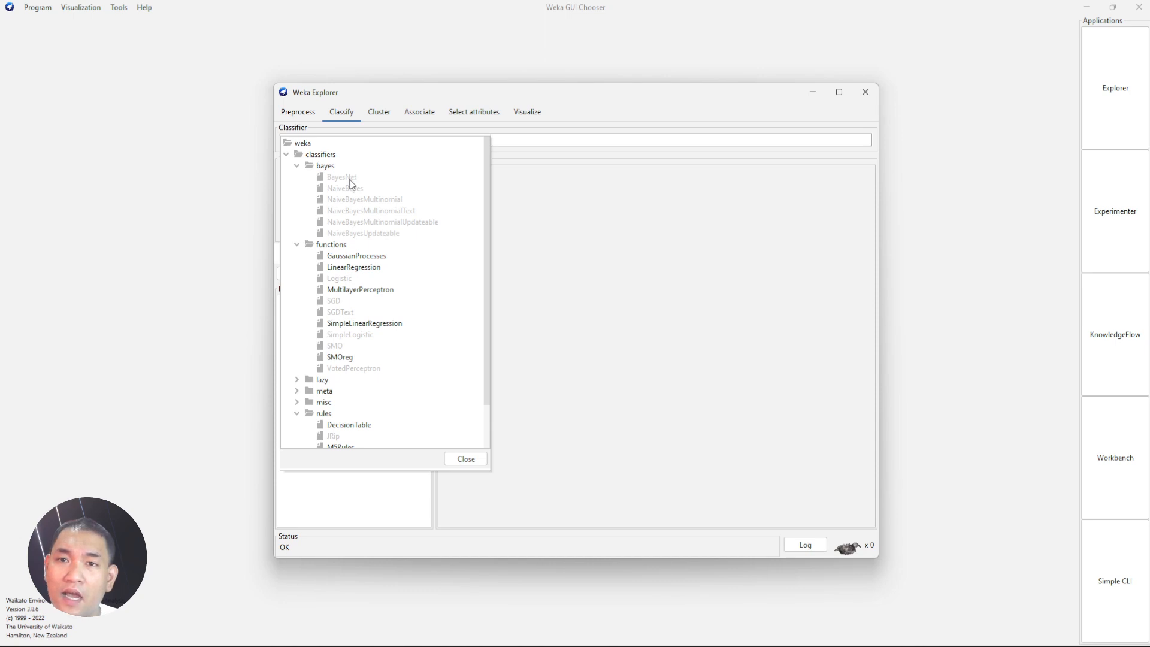
mouse_move(350, 181)
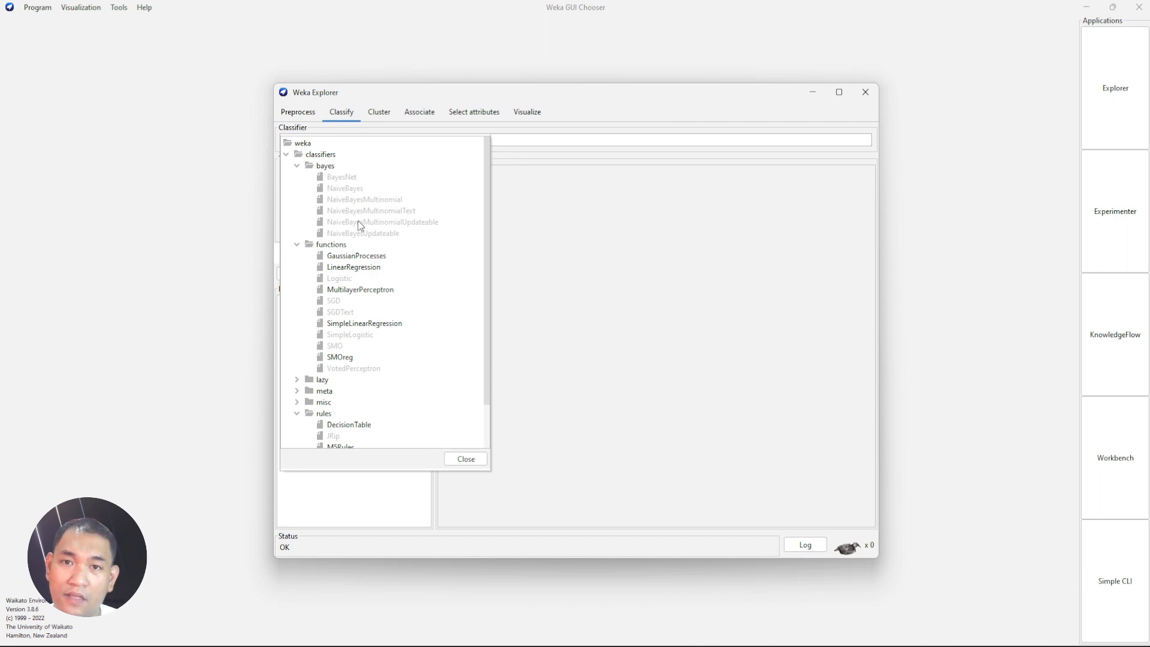
Try GaussianProcesses and Logistic from the functions group as the classifier, switching back to GaussianProcesses
click(352, 257)
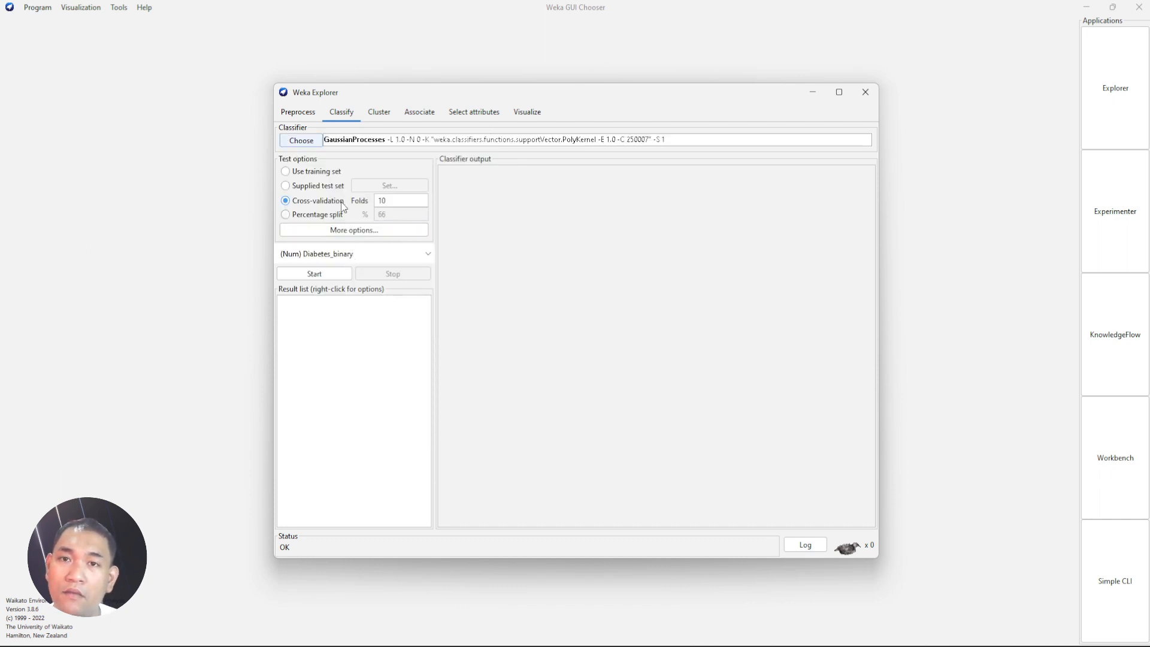
click(314, 142)
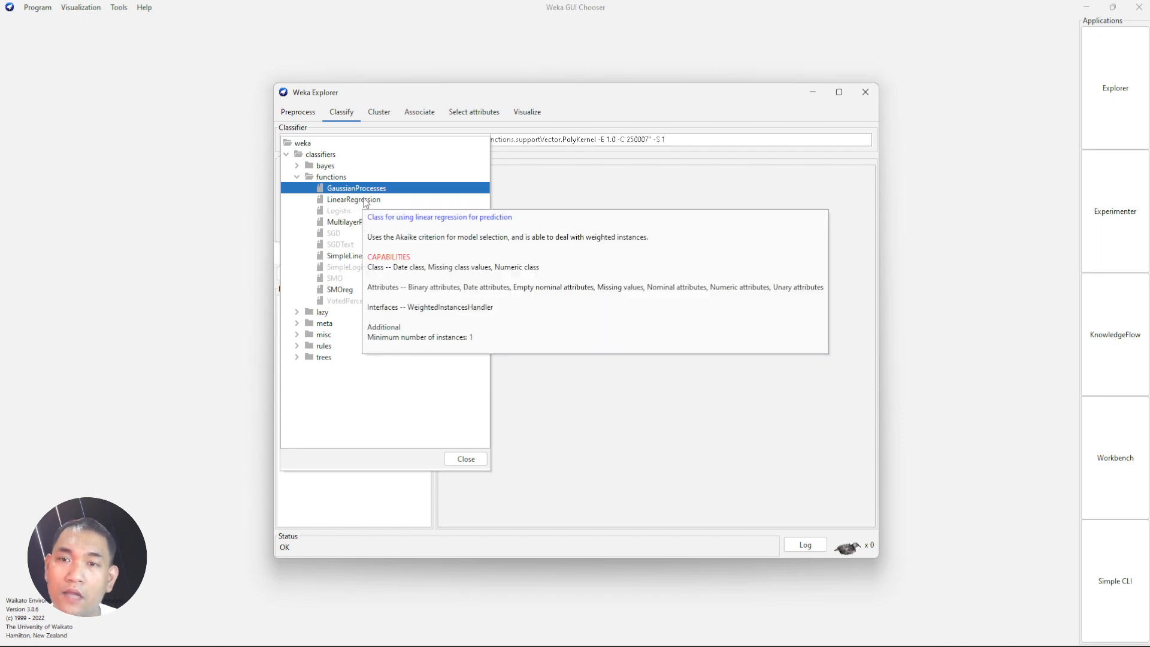
mouse_move(347, 223)
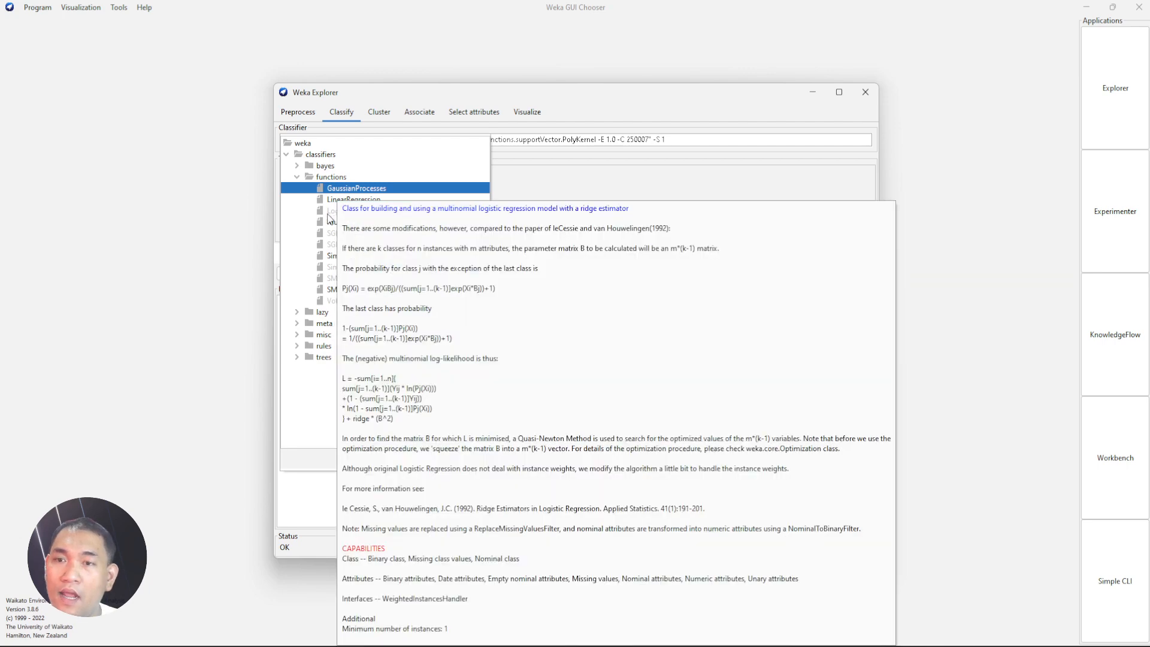
mouse_move(337, 246)
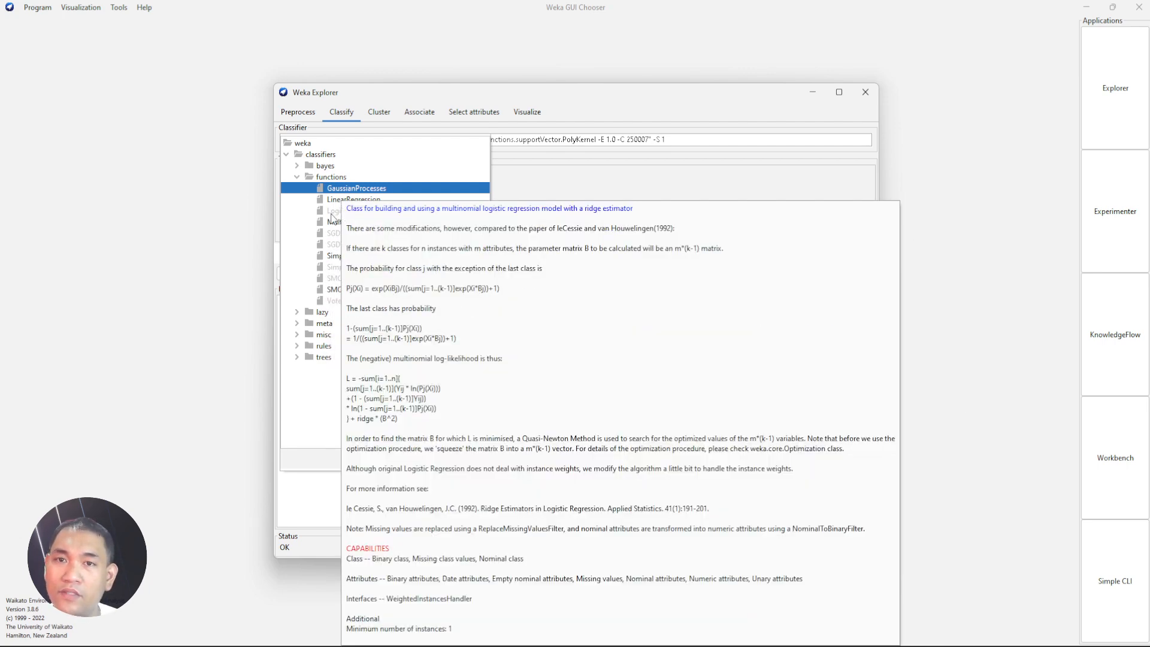
click(335, 211)
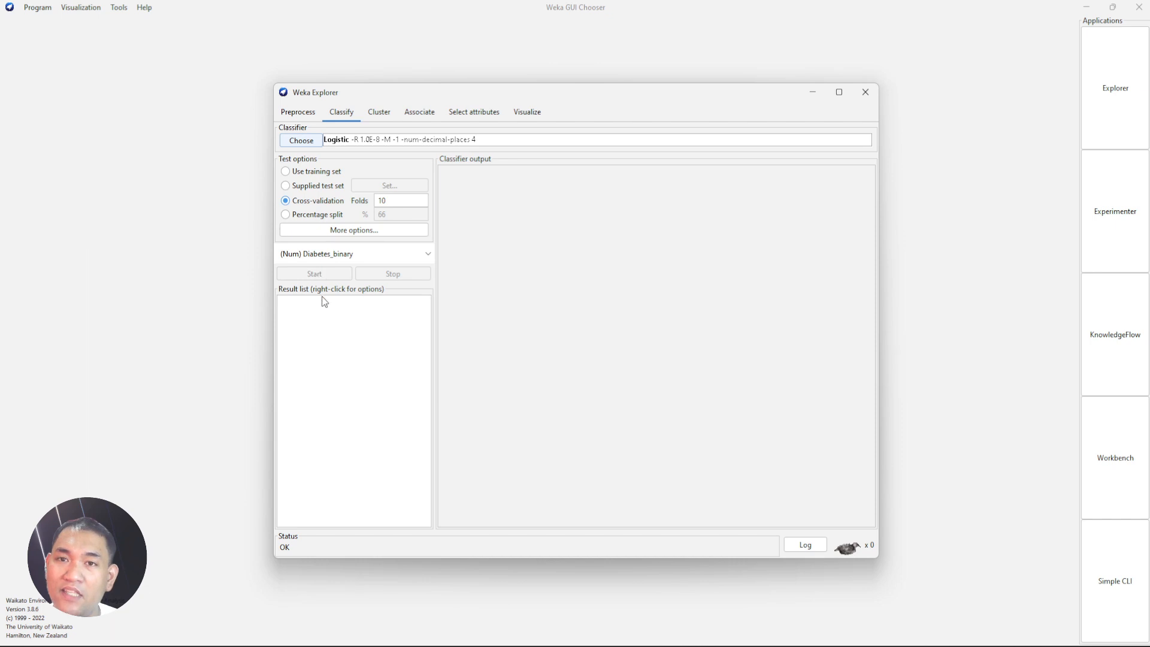
click(296, 144)
click(345, 189)
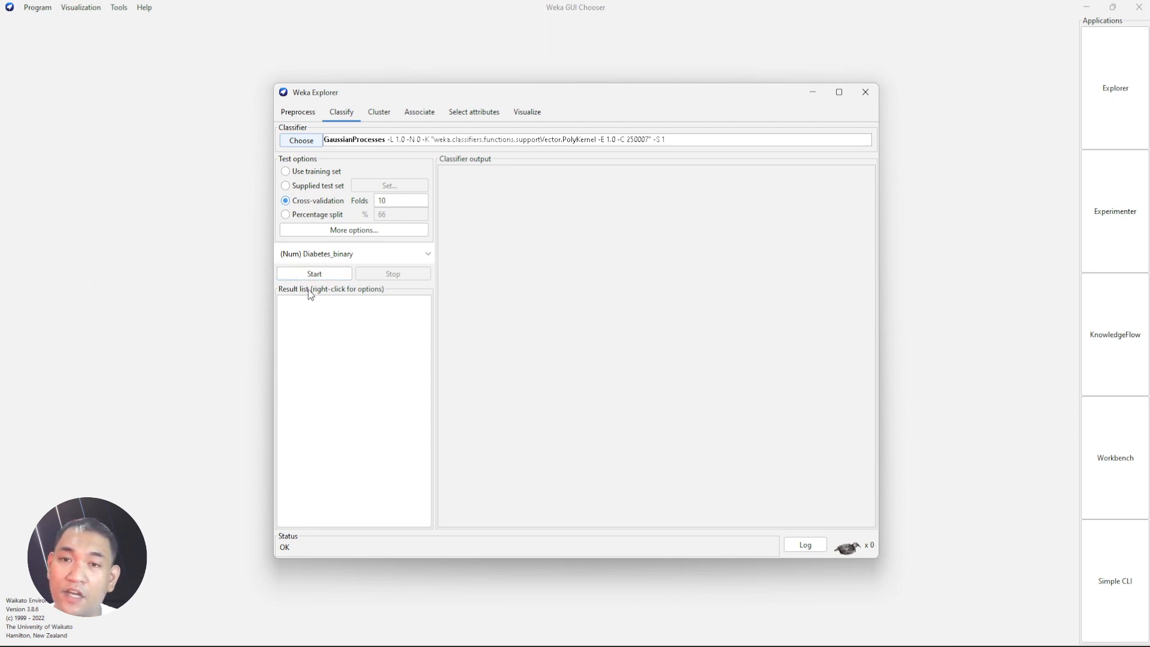
Choose LinearRegression from the functions group as the classifier and try the training set and 10-fold cross-validation test modes
click(301, 141)
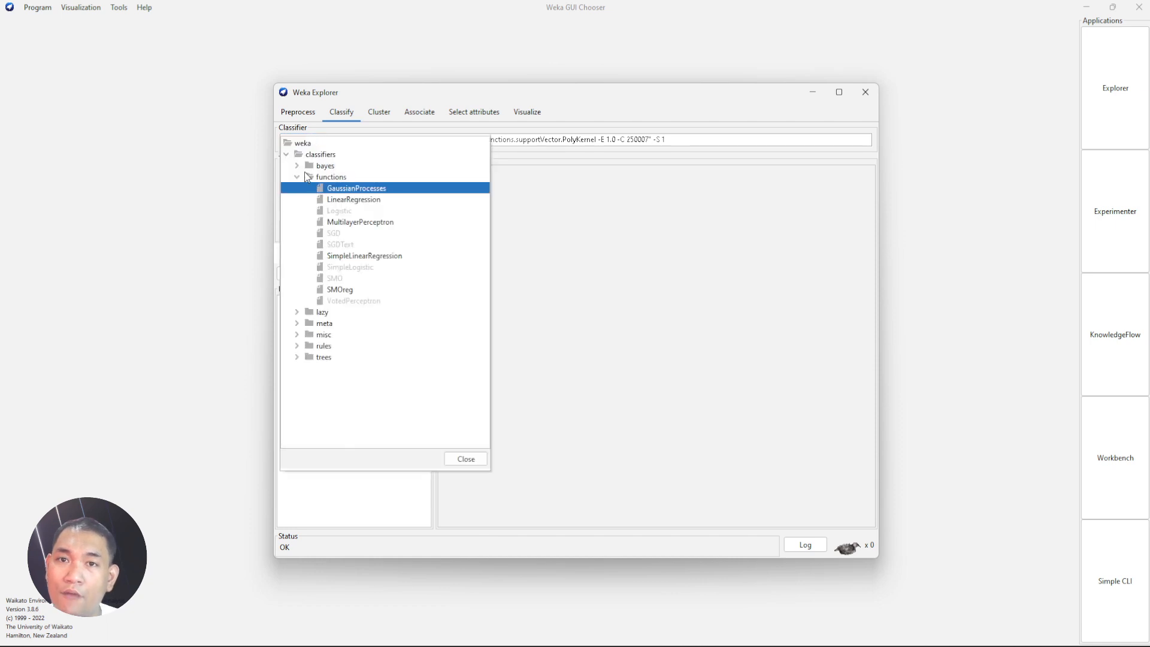
click(345, 200)
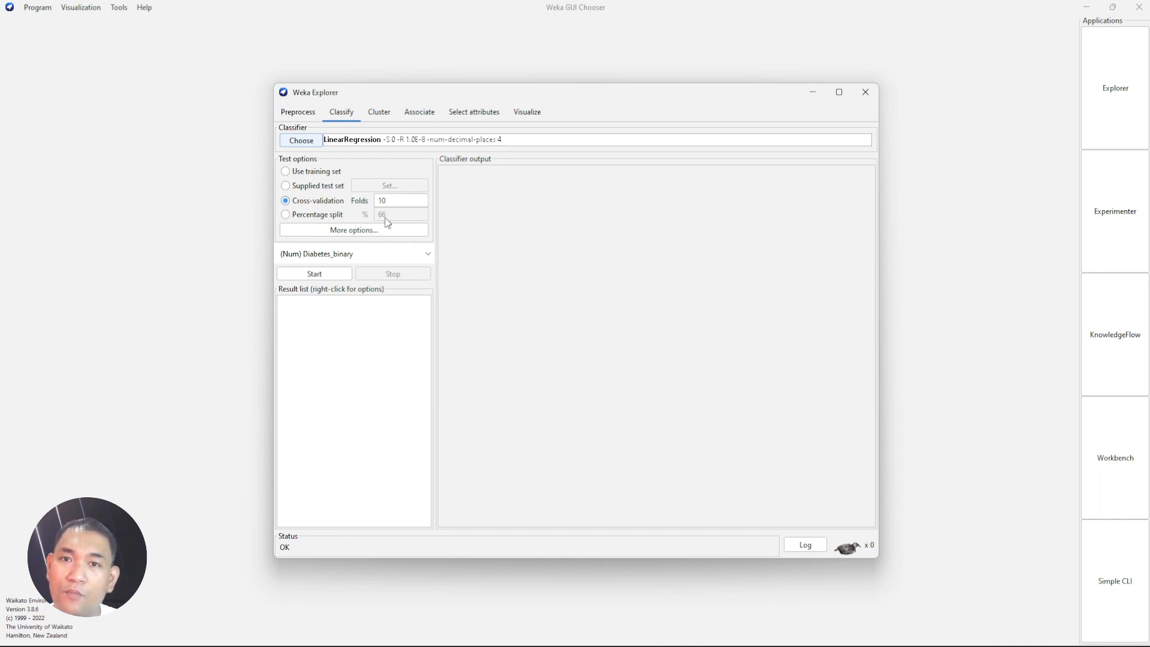
click(334, 176)
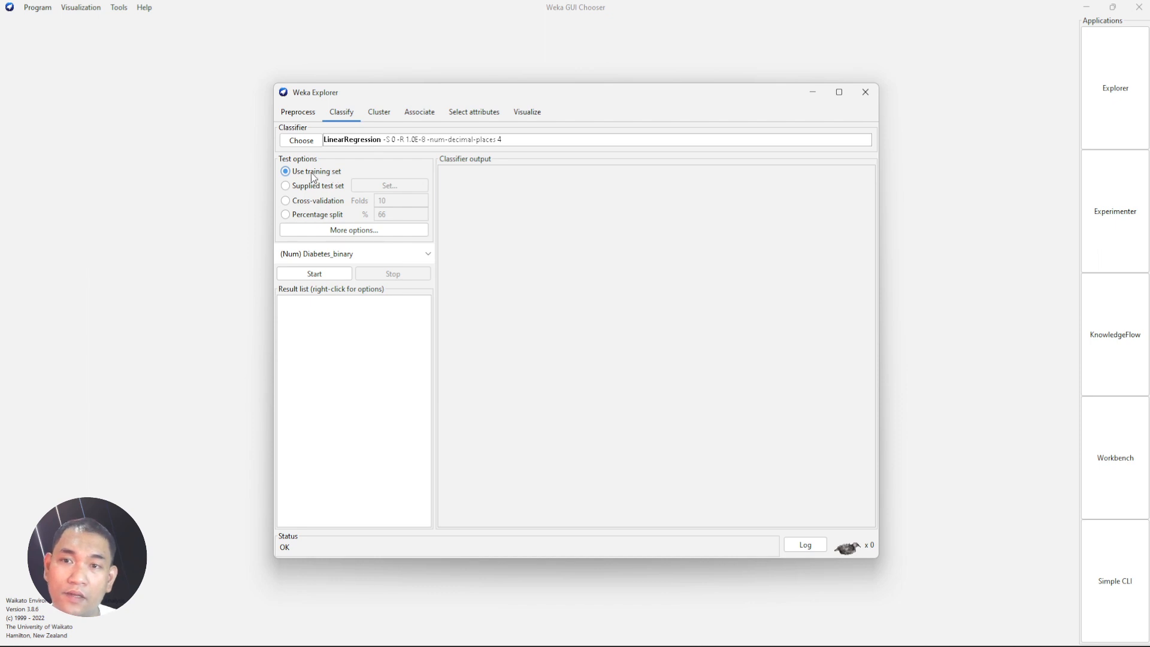
click(311, 207)
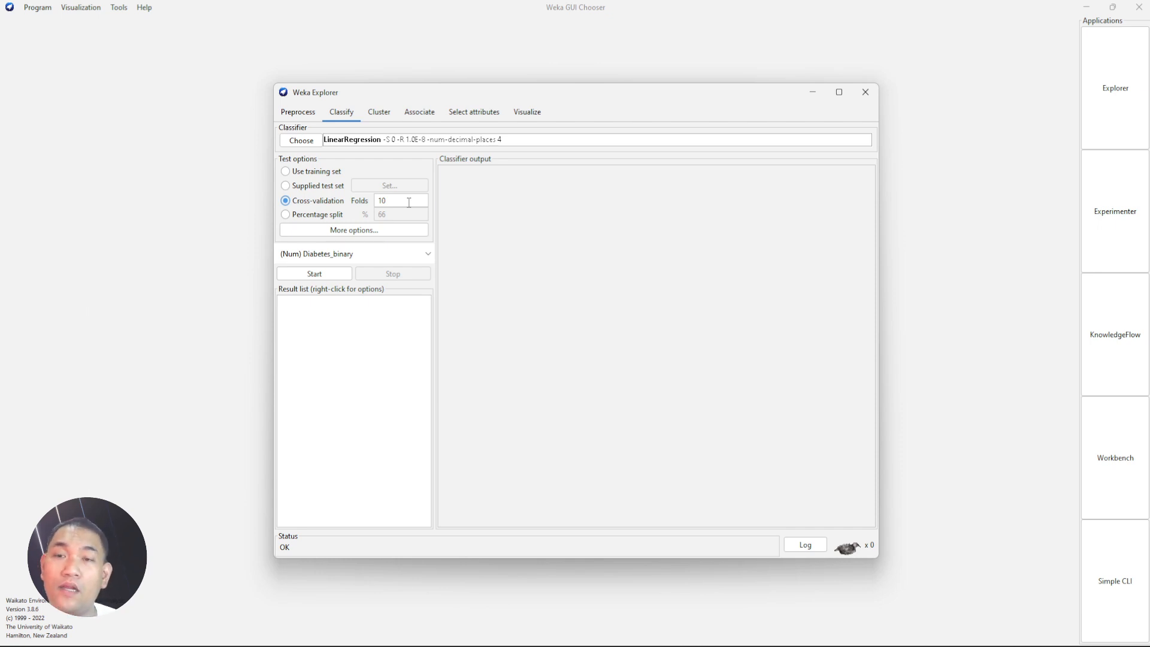
Switch the test mode to percentage split and set the split to 80%
click(311, 216)
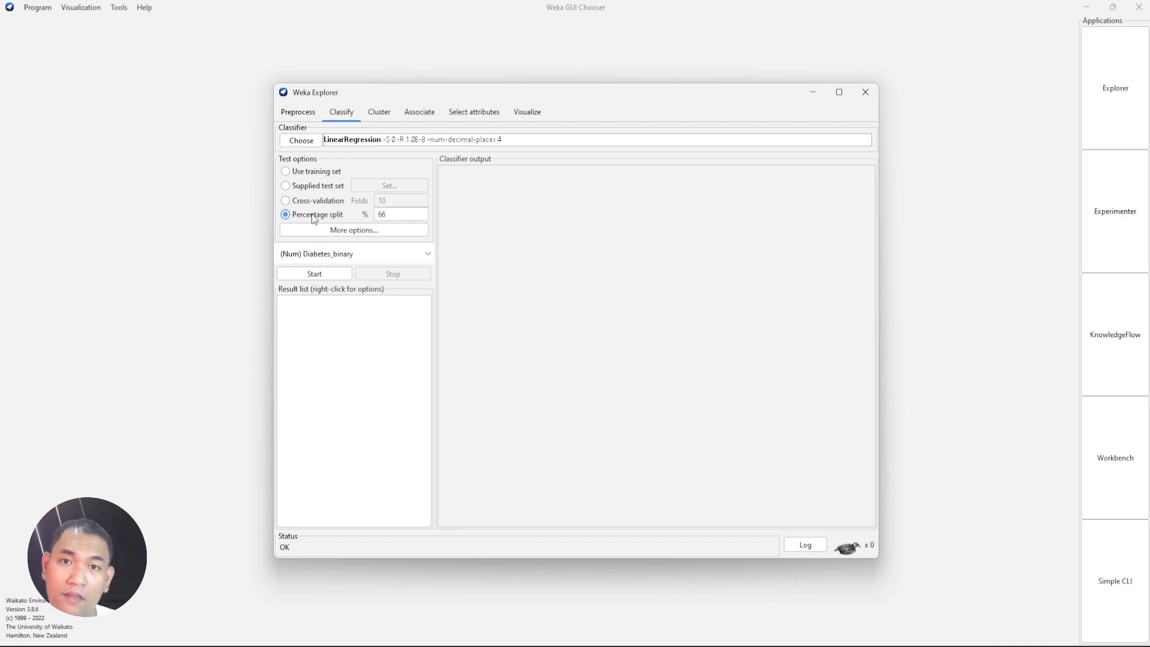
double_click(397, 212)
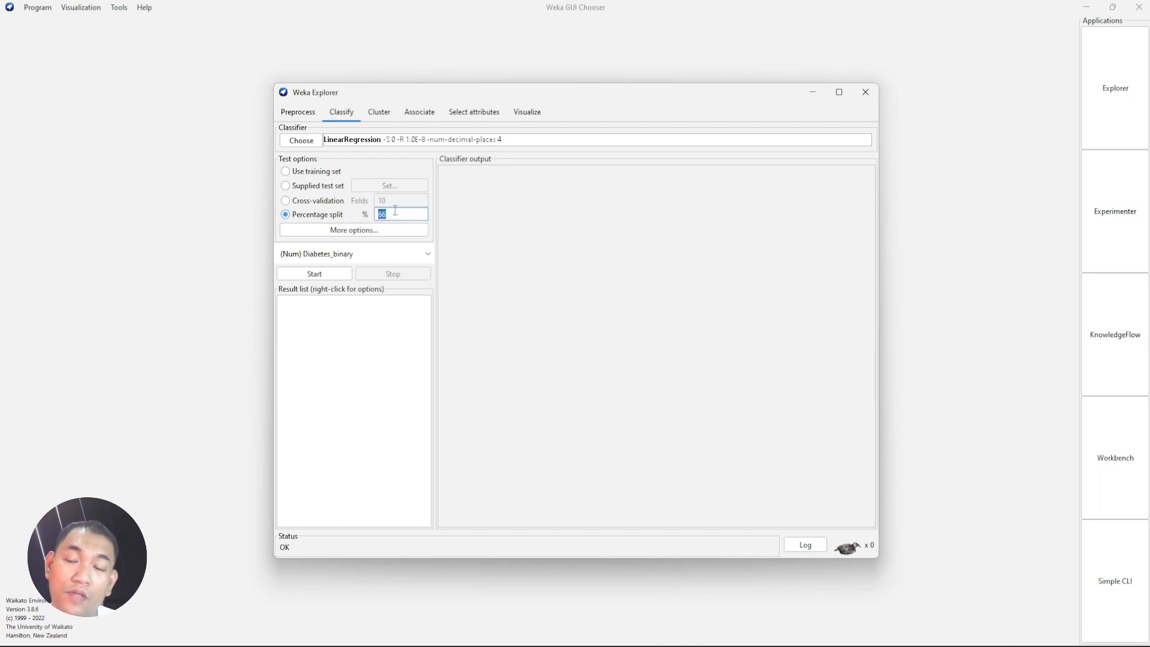
drag(398, 216, 379, 211)
text(8)
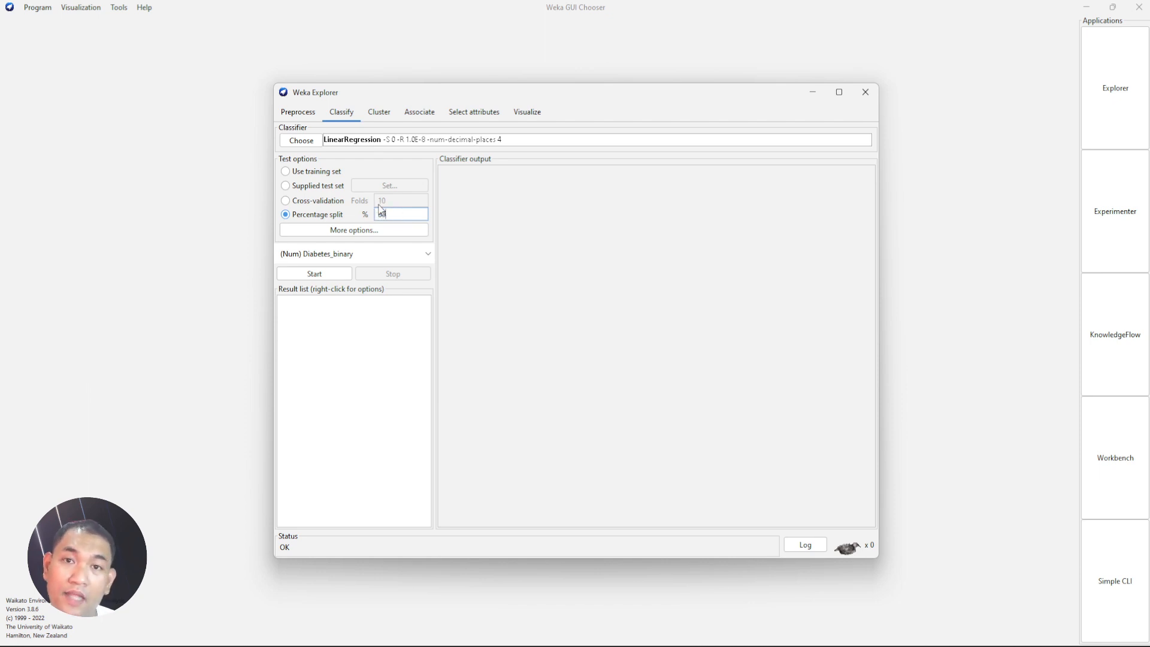
text(0)
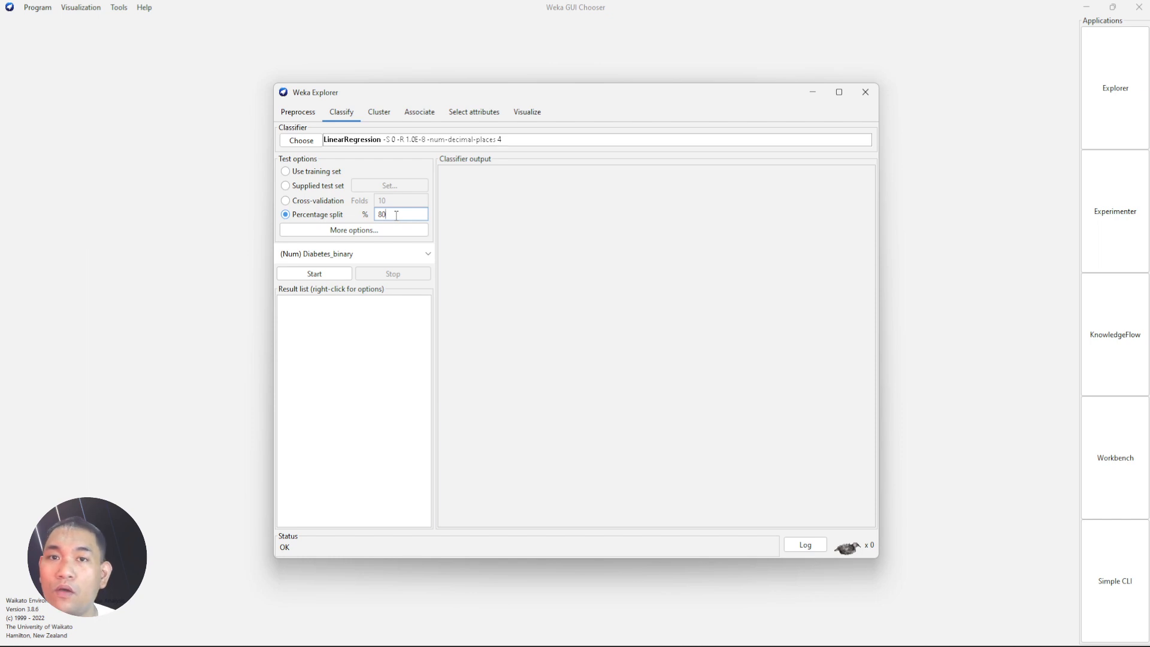
Run LinearRegression on Diabetes_binary with 10-fold cross-validation and return to the start of the classifier output
click(317, 203)
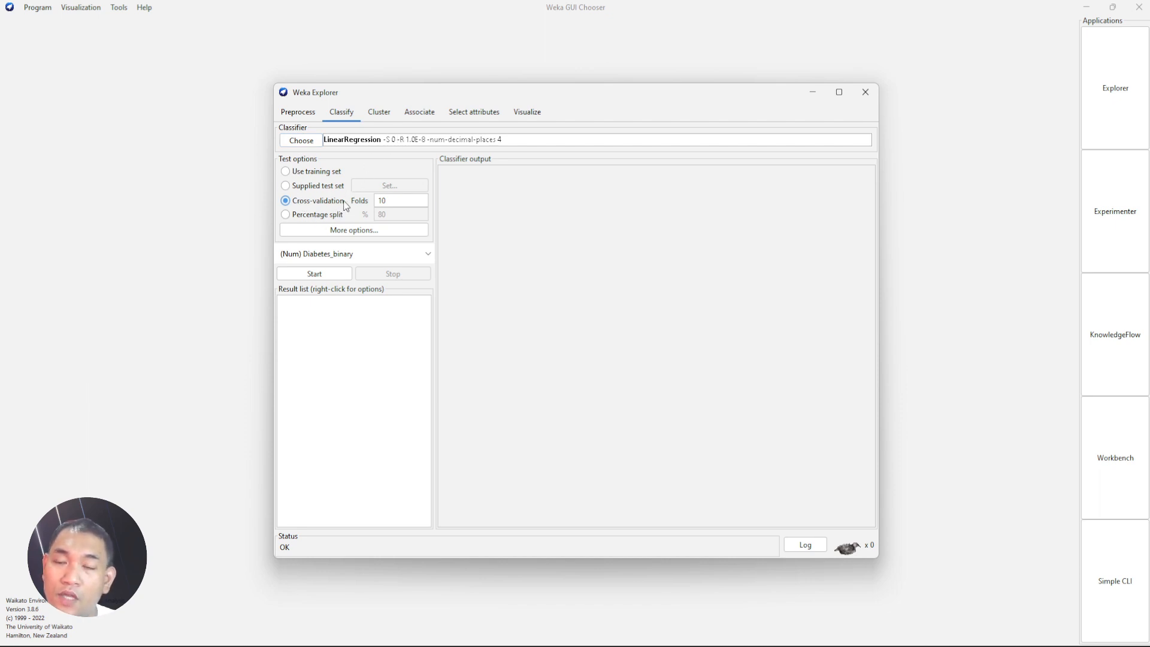
click(307, 275)
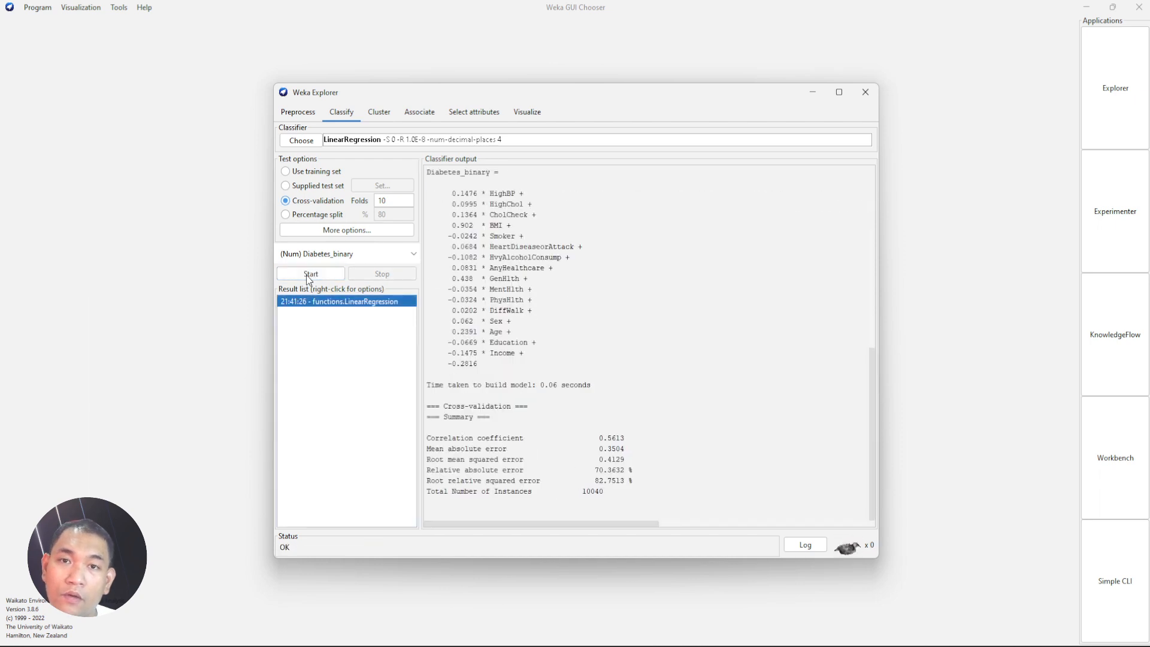
scroll(522, 323, up, 10)
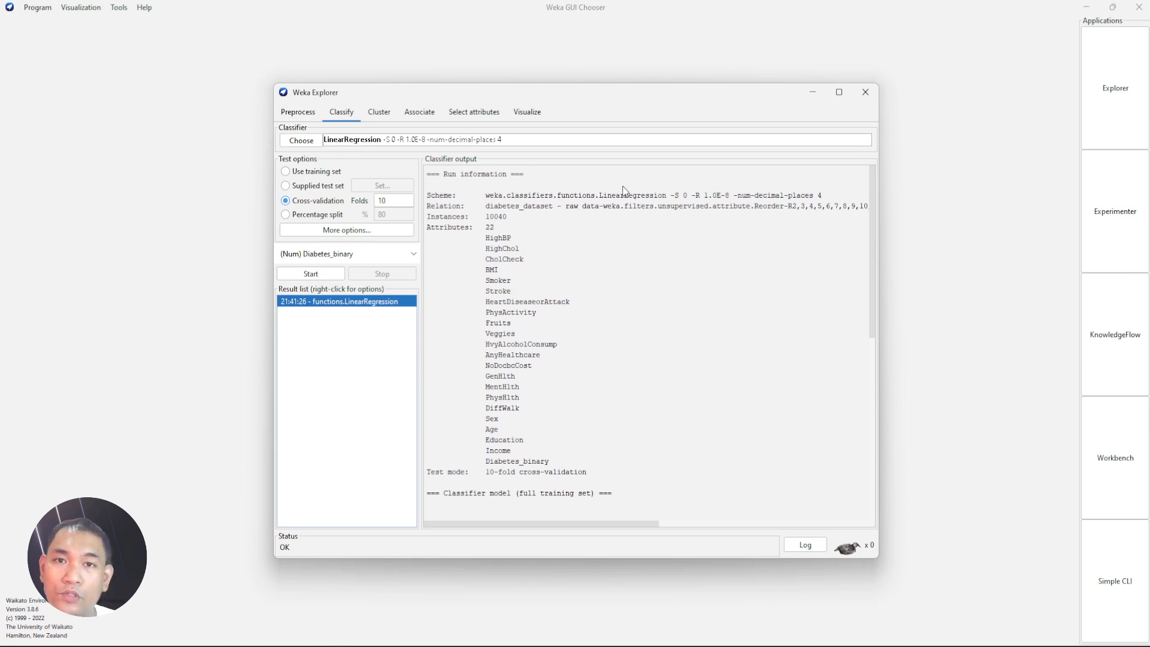
Examine the run information, including instances, attributes and test mode, and the attribute weights in the linear regression equation
drag(426, 177, 556, 169)
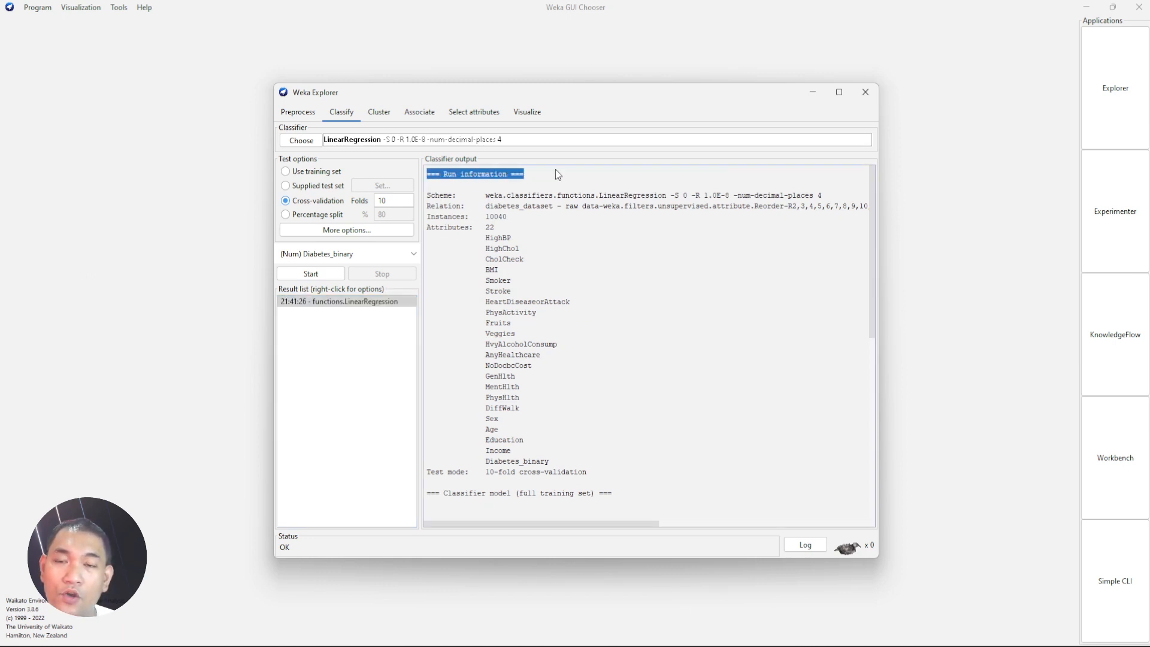
drag(428, 217, 524, 217)
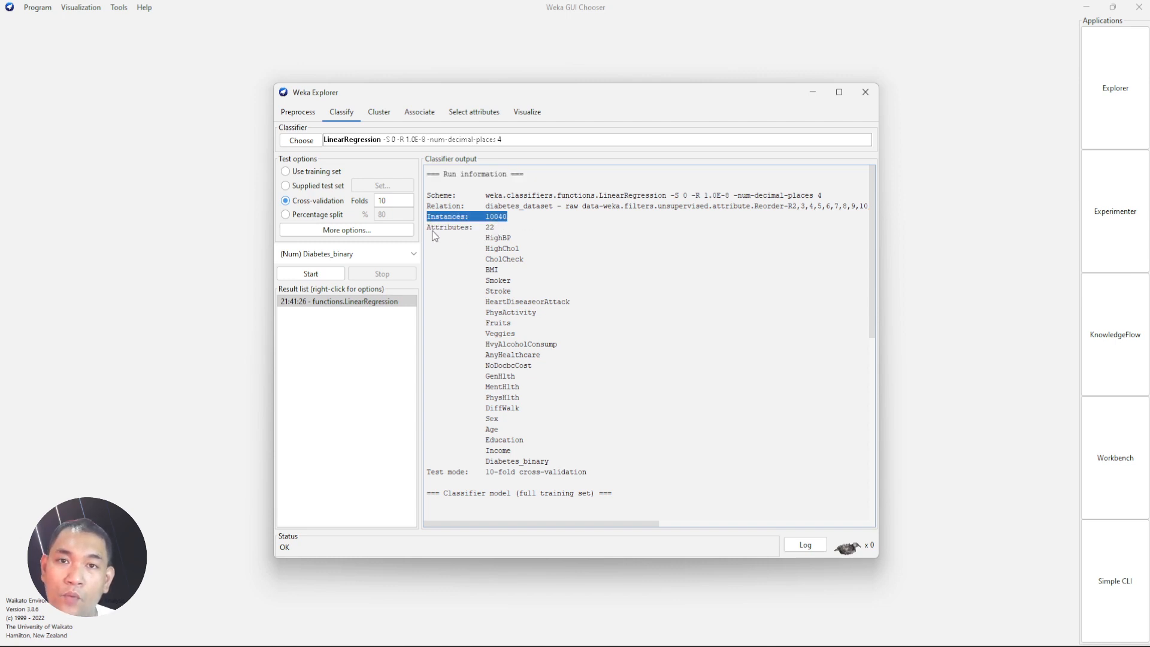
drag(485, 231, 560, 460)
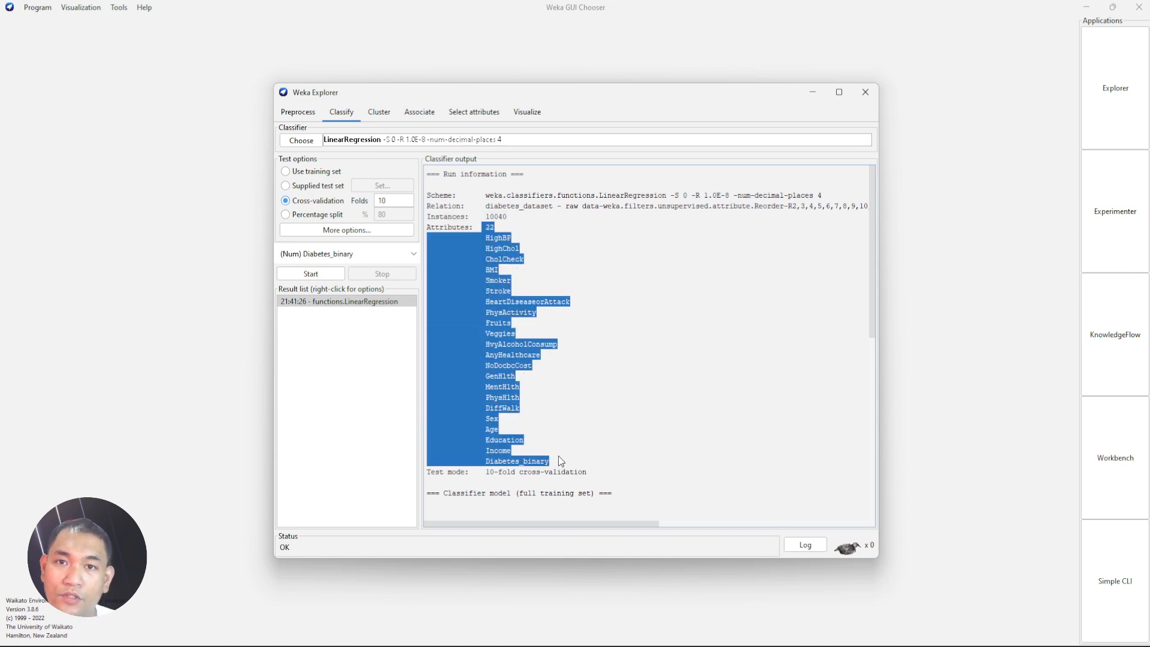
click(436, 480)
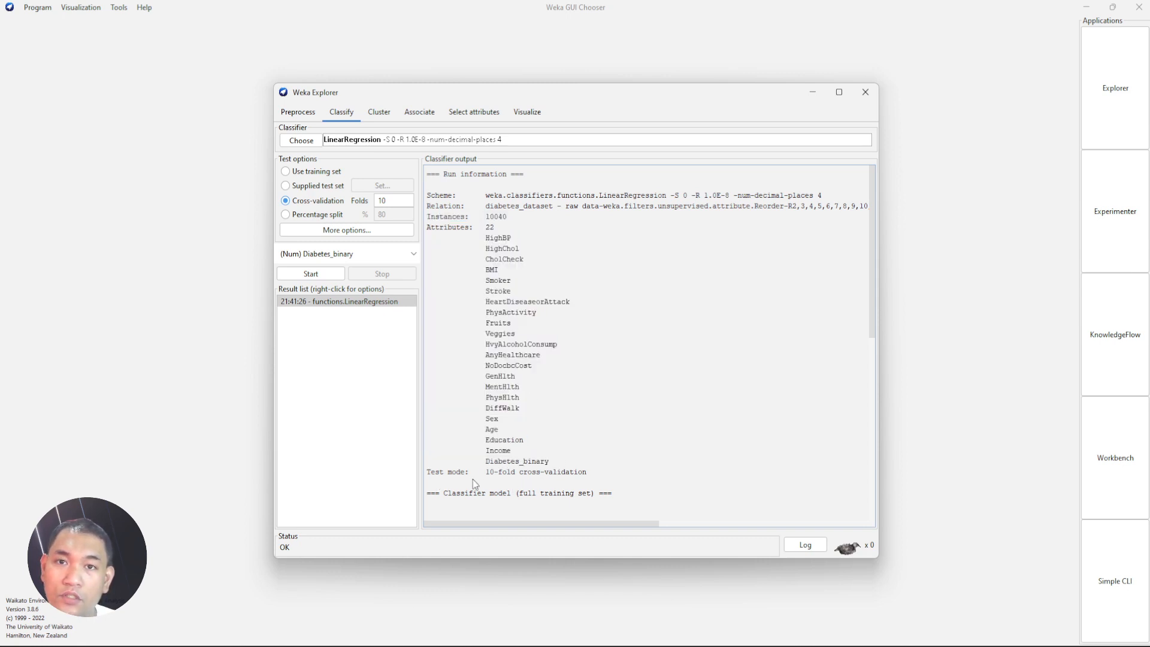
drag(487, 476, 580, 479)
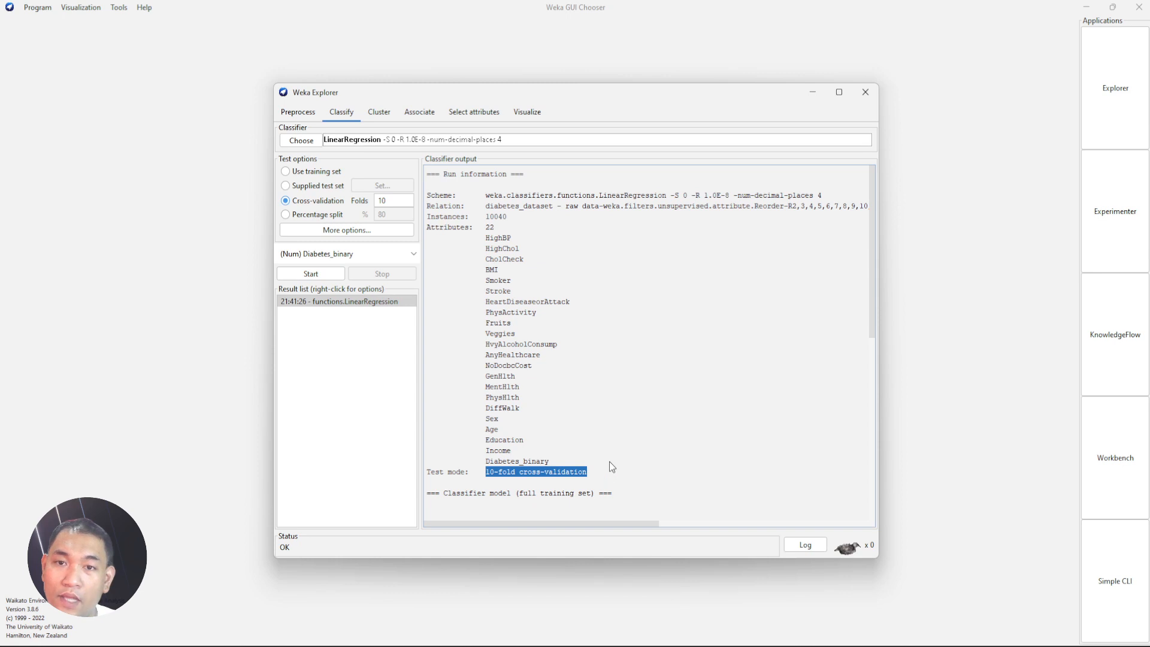
scroll(609, 462, down, 10)
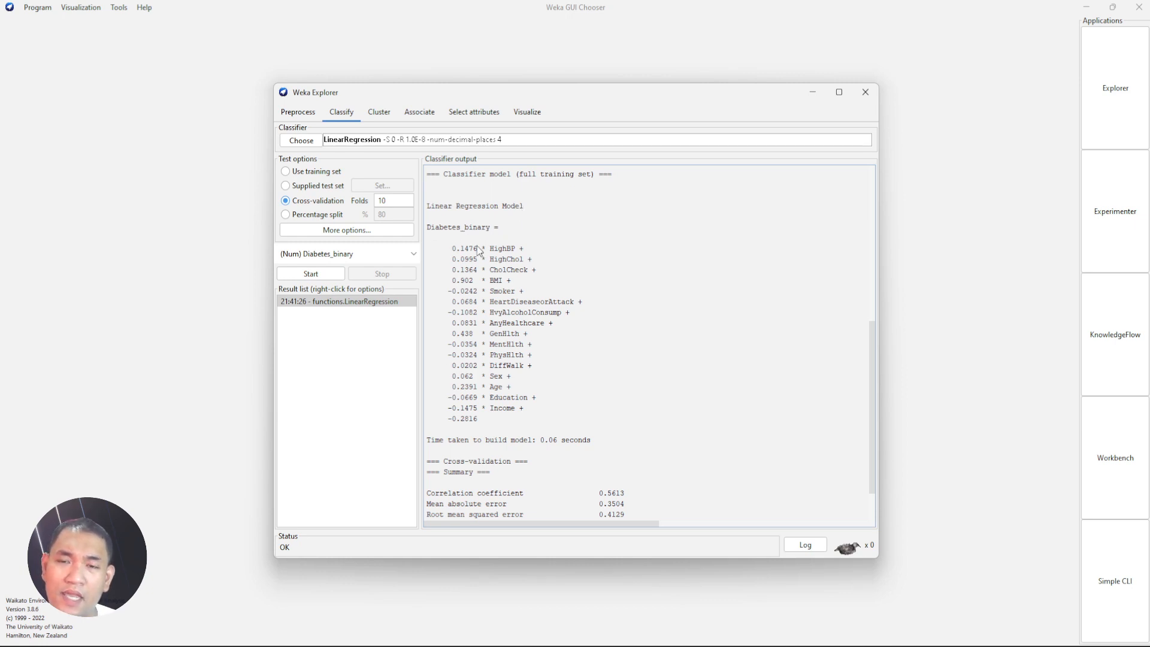
drag(444, 248, 502, 413)
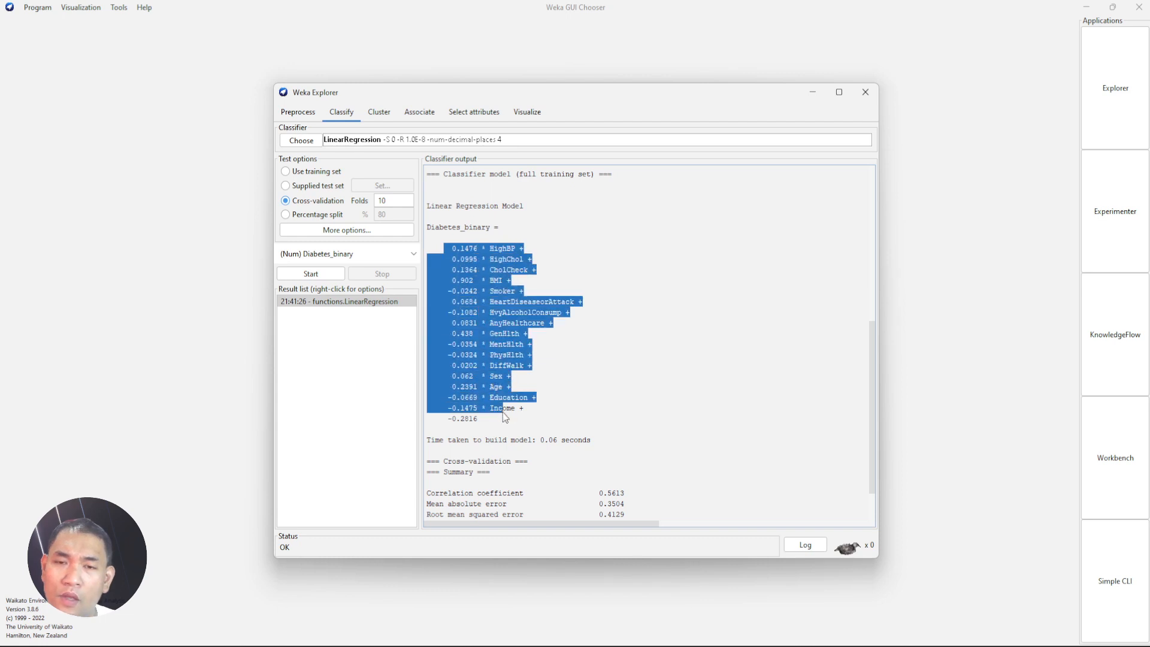
click(503, 249)
drag(489, 249, 546, 421)
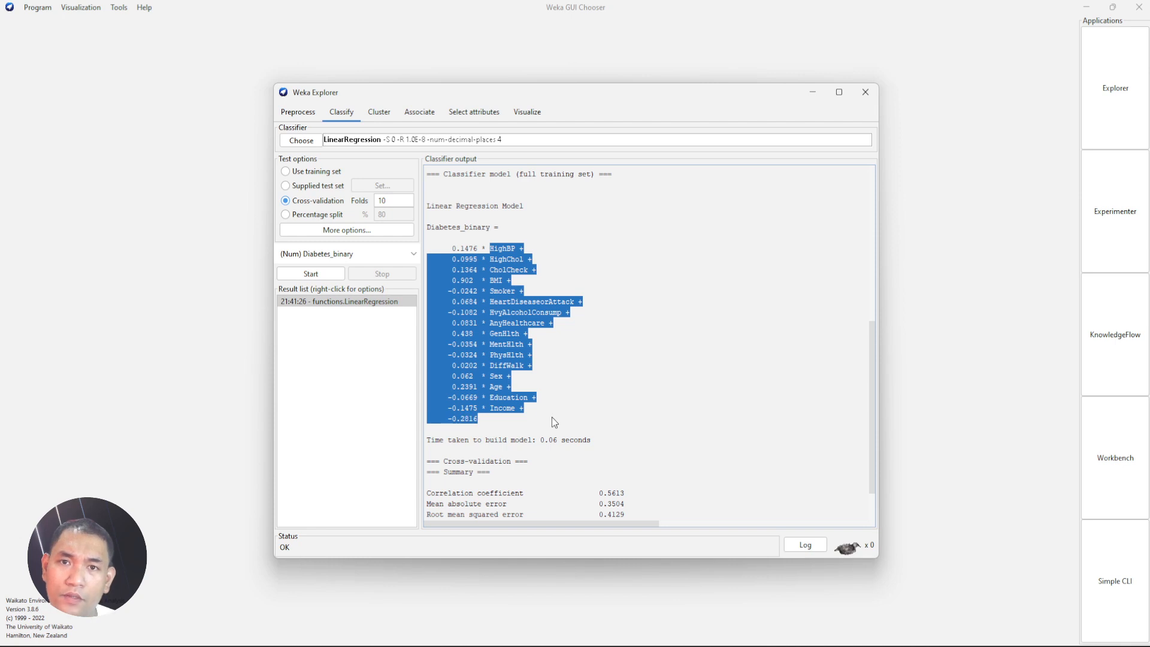
Review the cross-validation summary, from the correlation coefficient and error measures to the total number of instances
scroll(563, 408, down, 2)
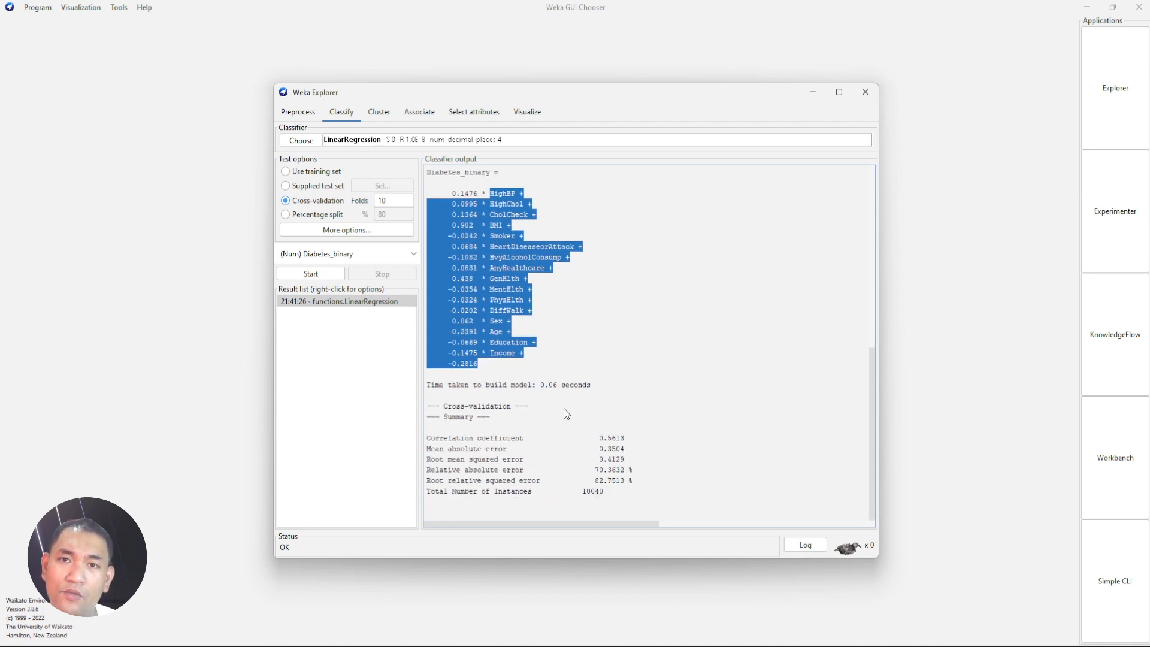
click(427, 412)
drag(429, 409, 499, 418)
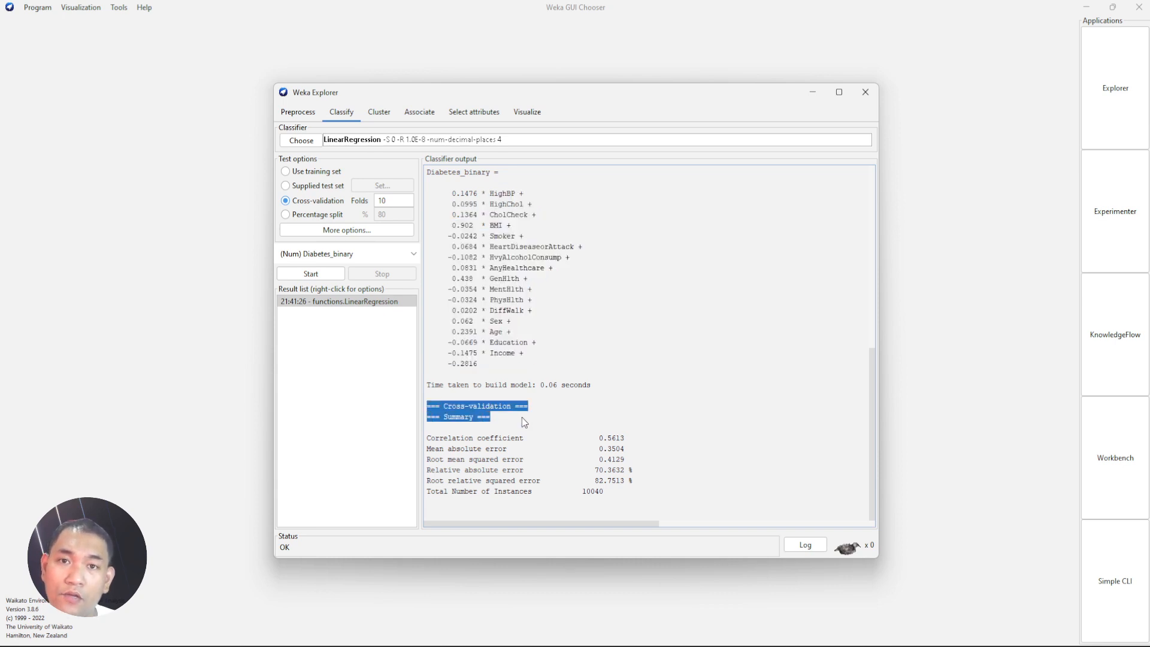
click(534, 429)
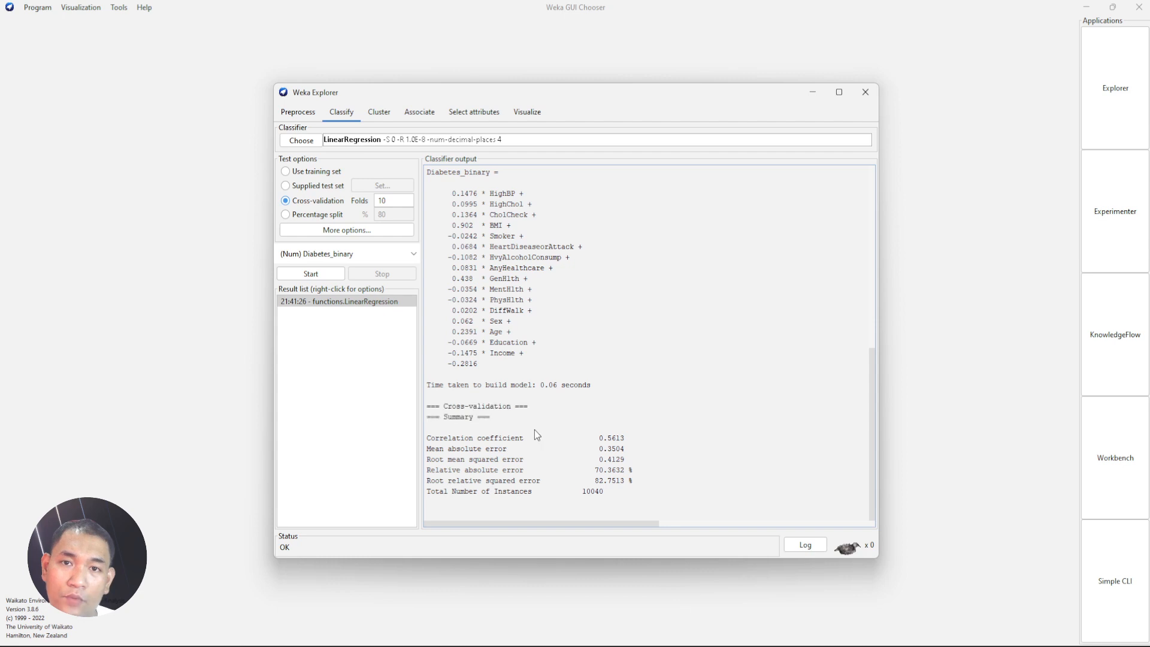
drag(541, 432, 547, 443)
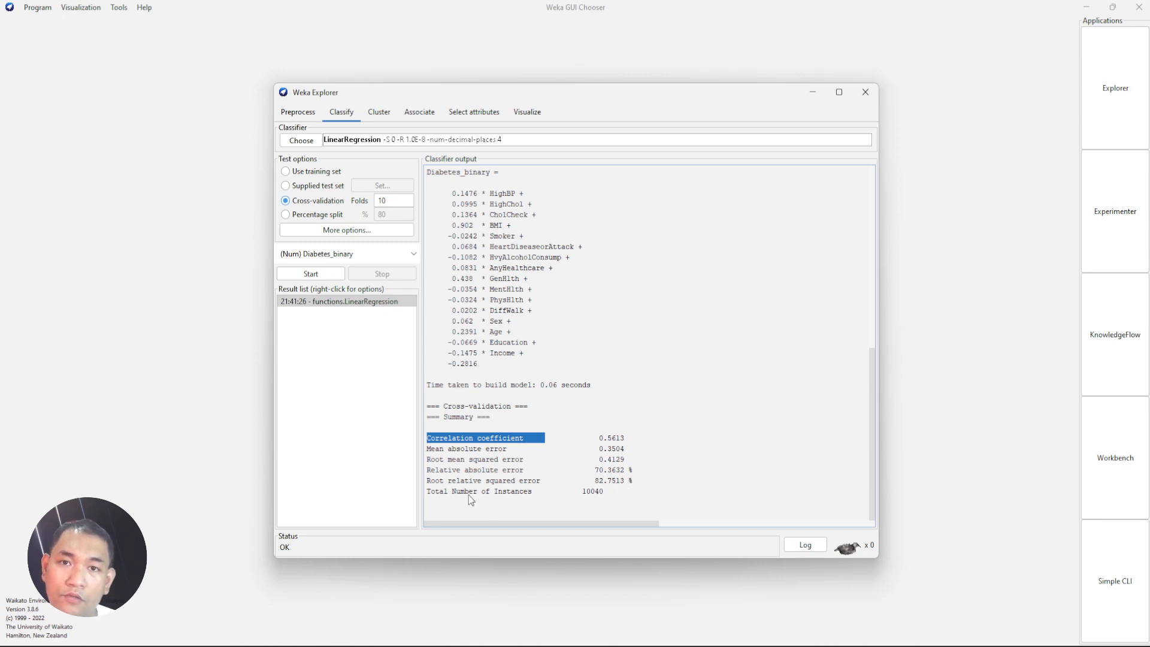
click(647, 486)
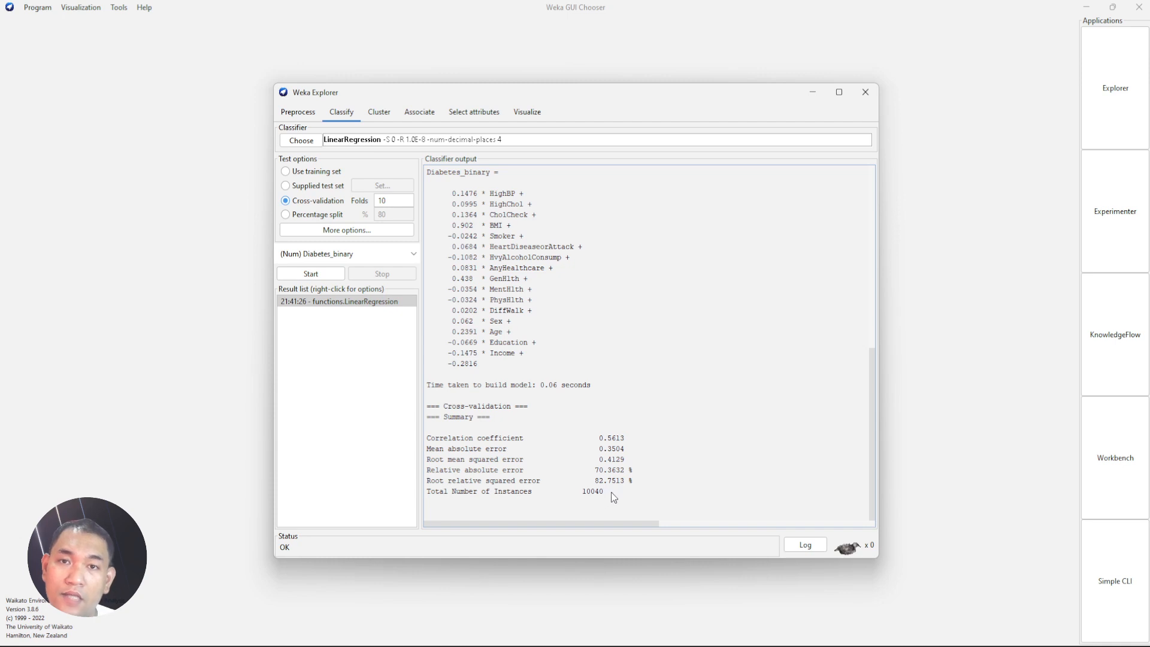
drag(611, 491, 431, 430)
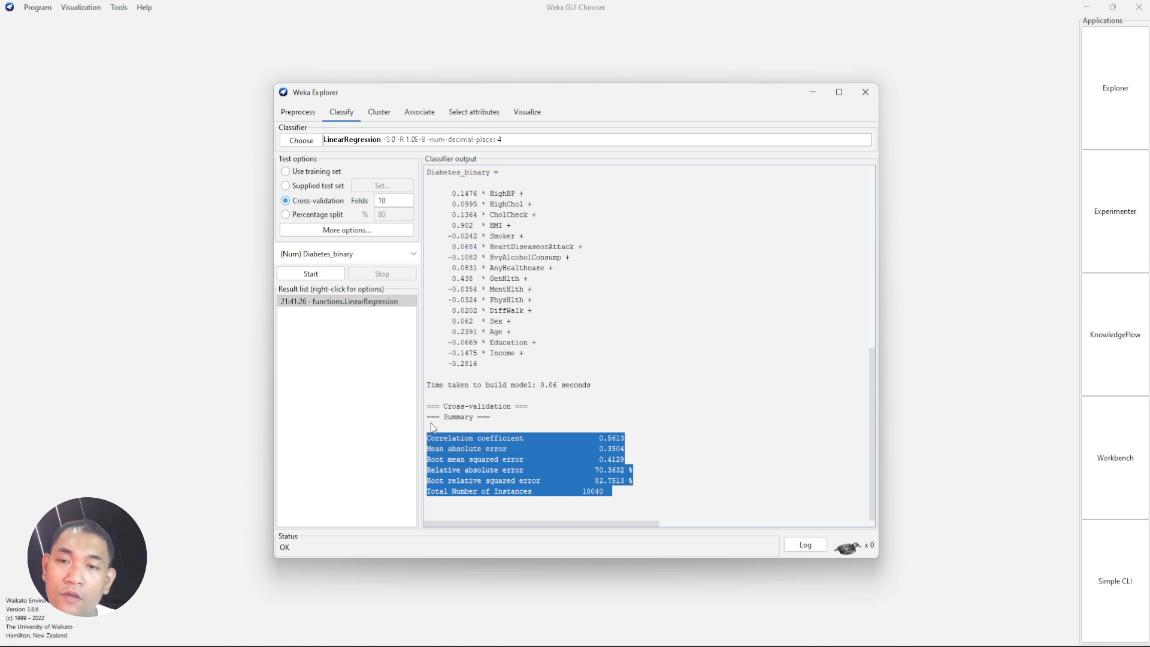
click(433, 428)
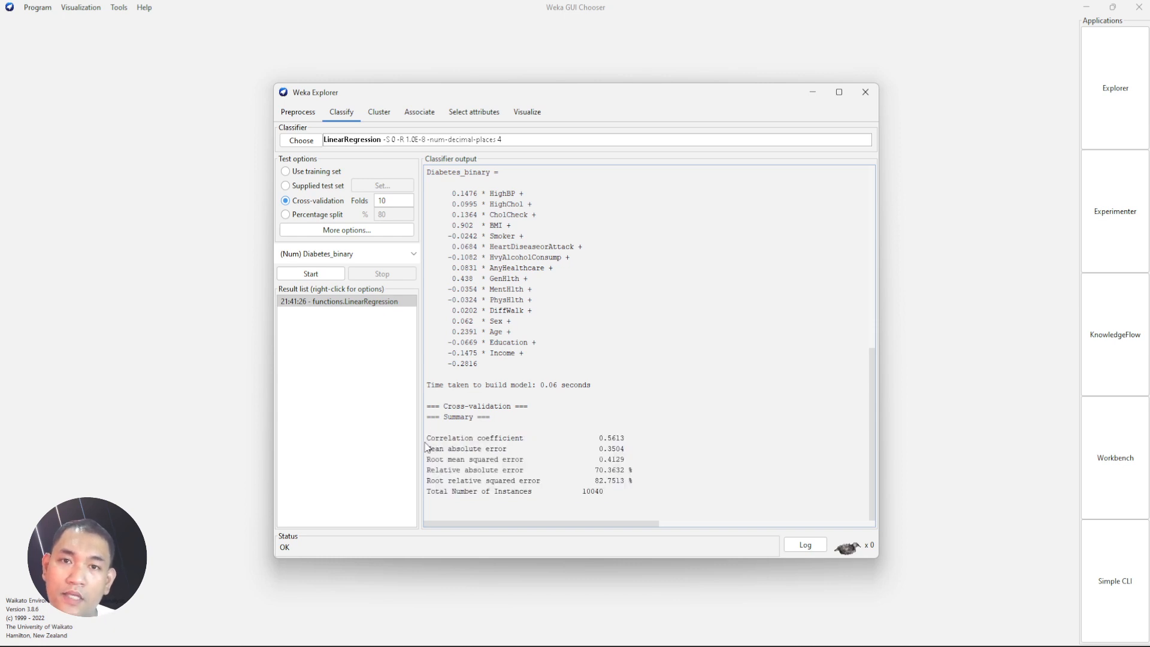
drag(426, 439, 614, 490)
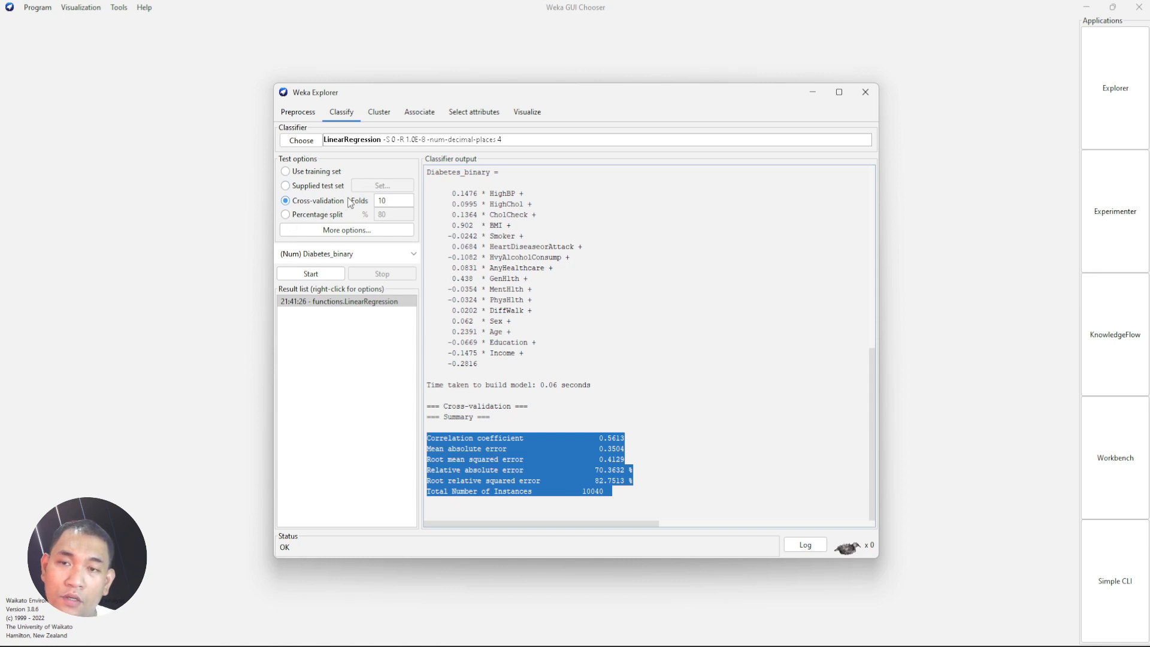
Keep LinearRegression as the classifier and run it again with an 80% percentage split
click(299, 142)
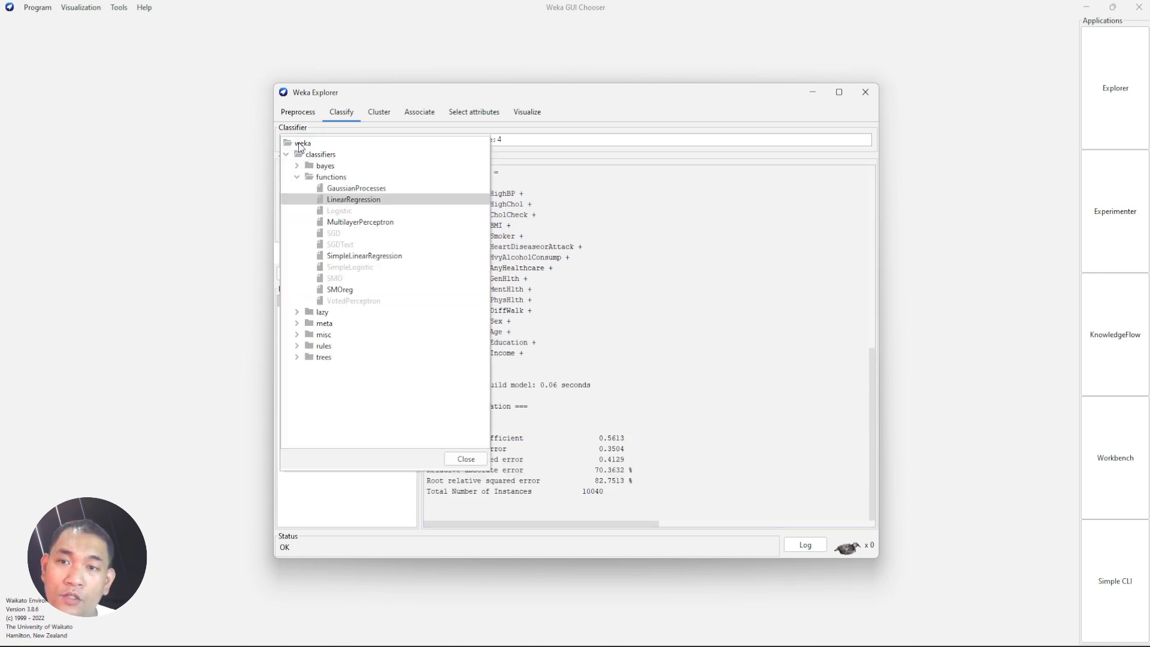
click(604, 263)
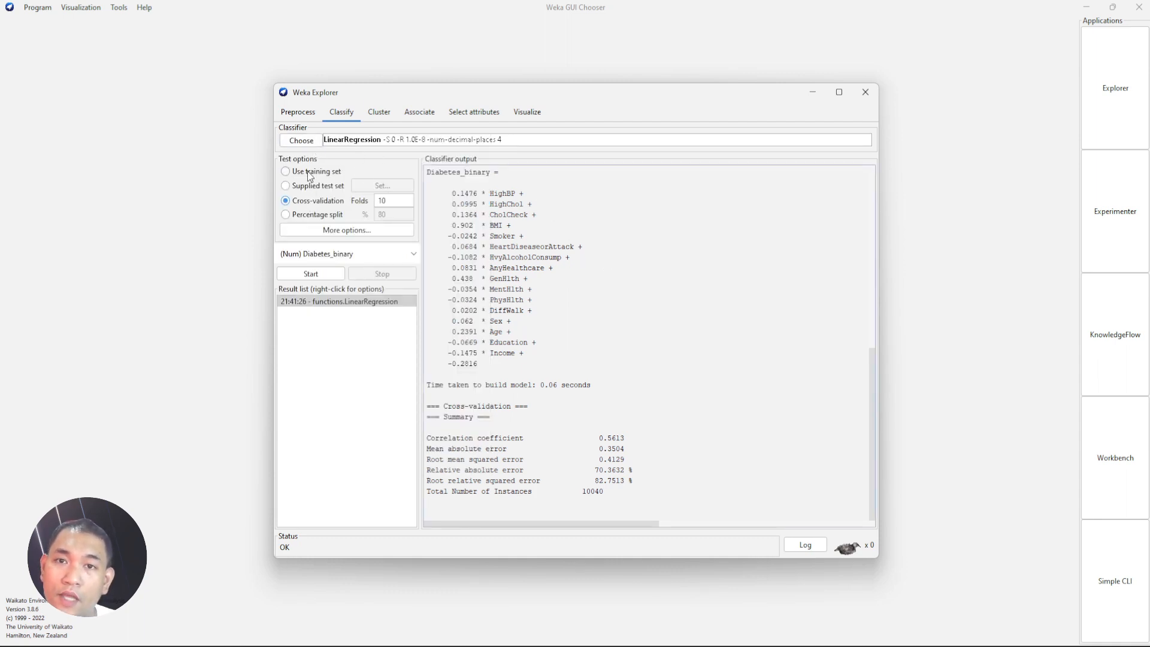
click(318, 217)
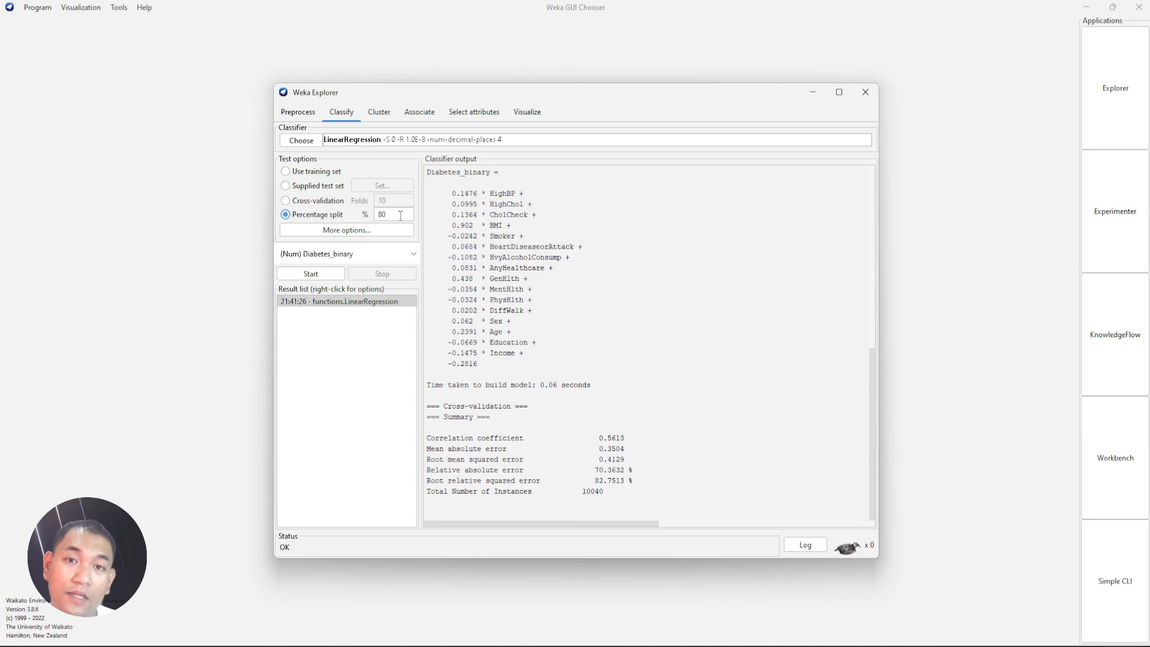
click(323, 275)
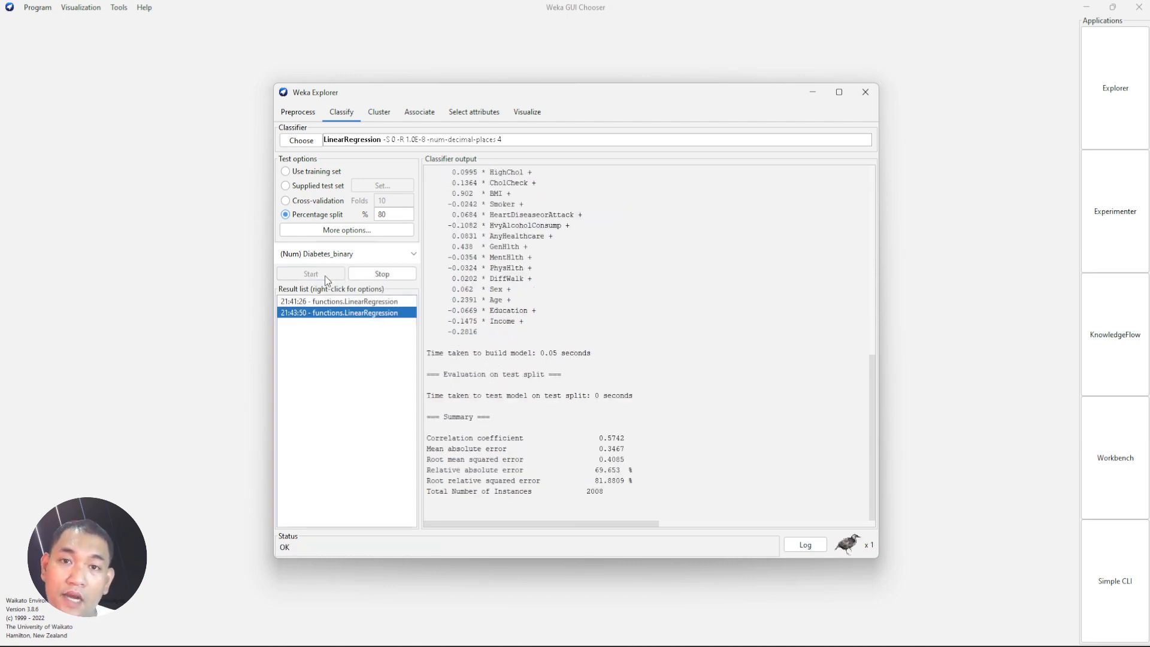
Compare the cross-validation and percentage split results, returning to the cross-validation run to inspect its linear regression model
click(345, 303)
click(348, 313)
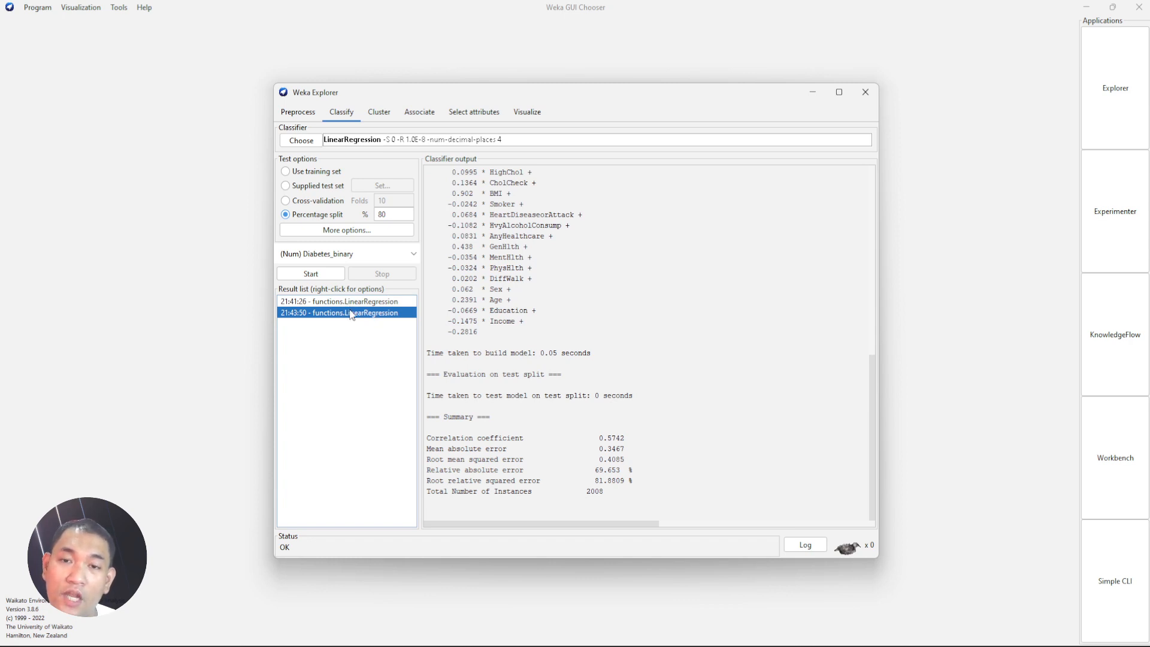
click(354, 302)
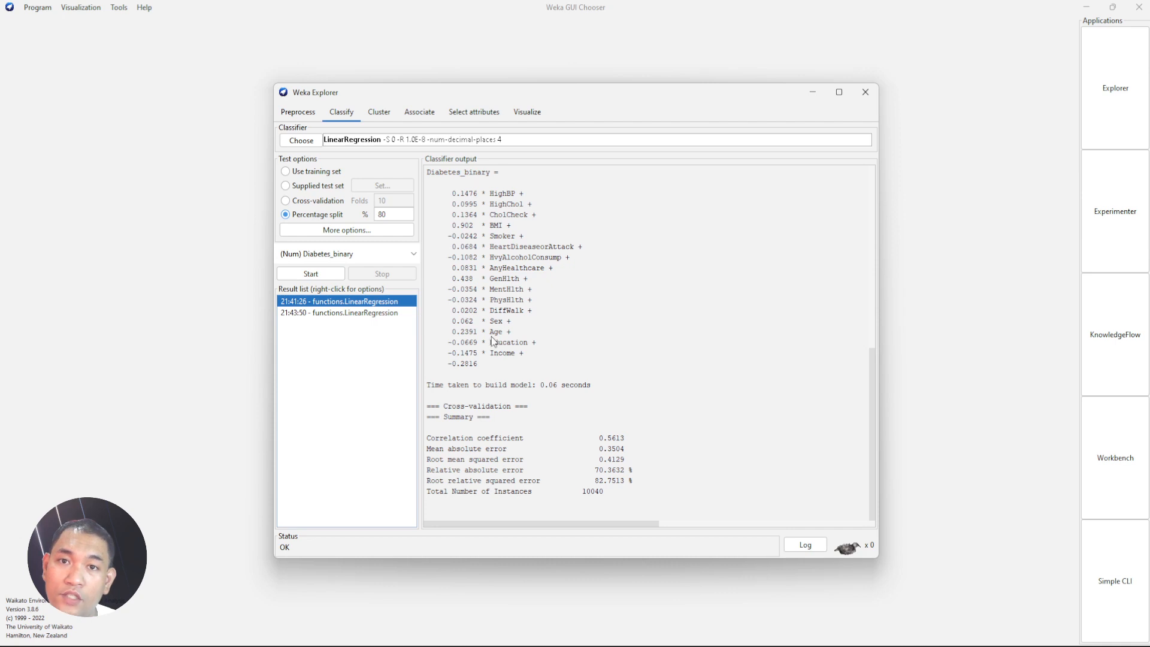
scroll(473, 457, up, 2)
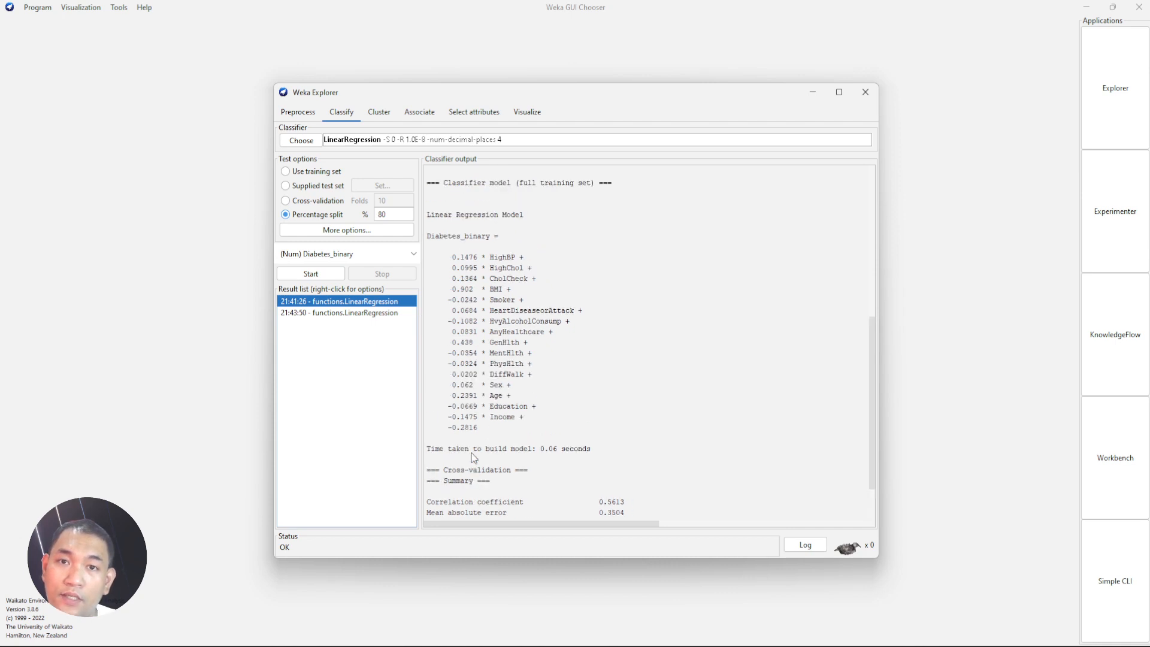
drag(428, 215, 536, 218)
scroll(537, 322, down, 2)
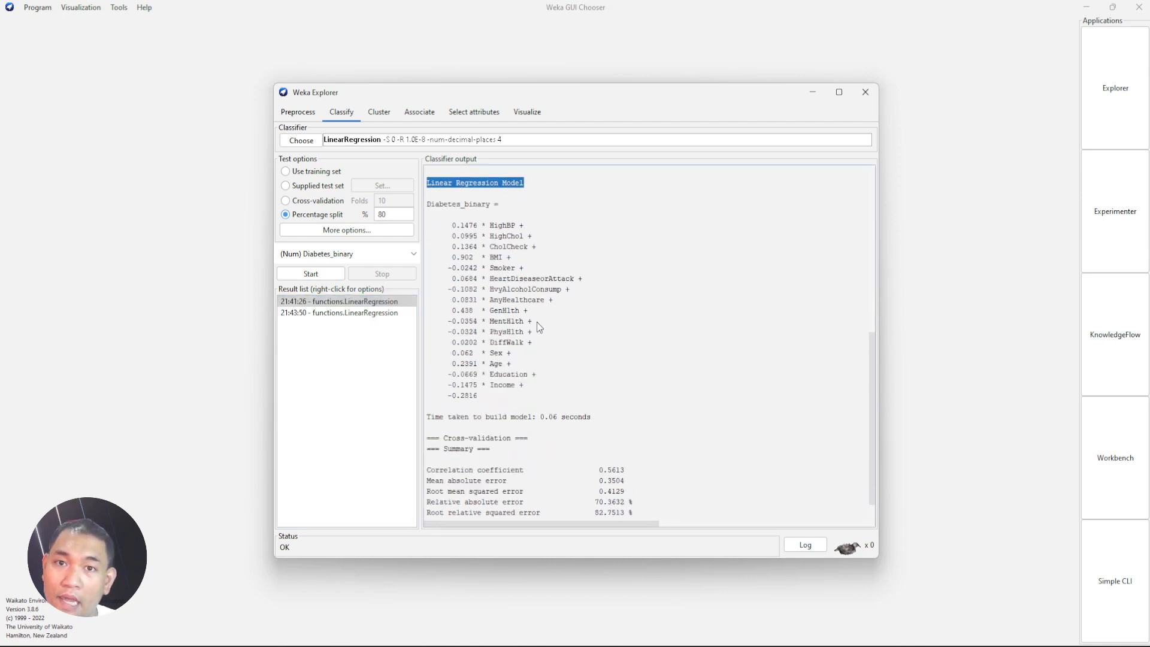
Compare the test mode and classifier model shown for the cross-validation run with those of the percentage split run
scroll(455, 404, up, 4)
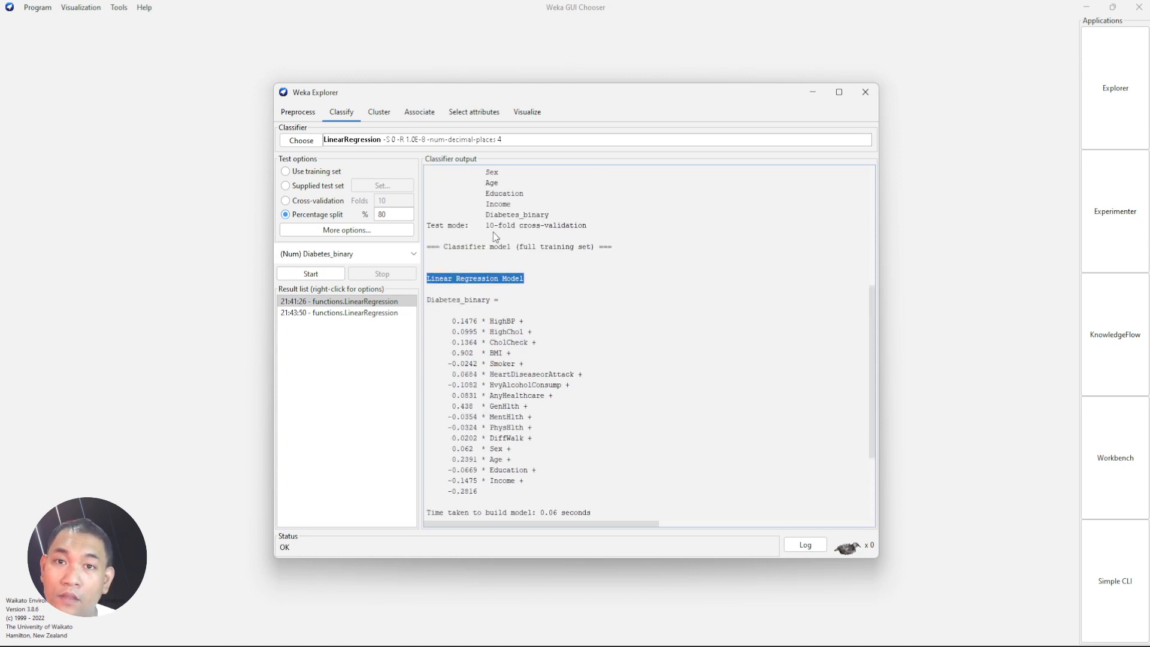
drag(483, 226, 591, 226)
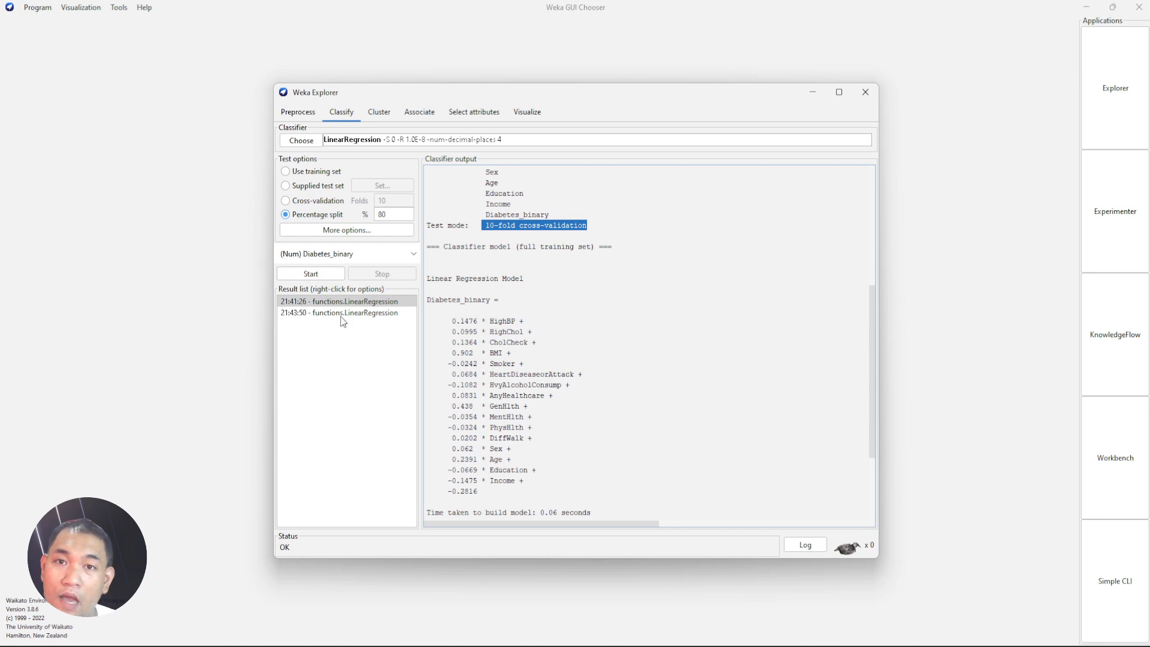
scroll(500, 386, down, 4)
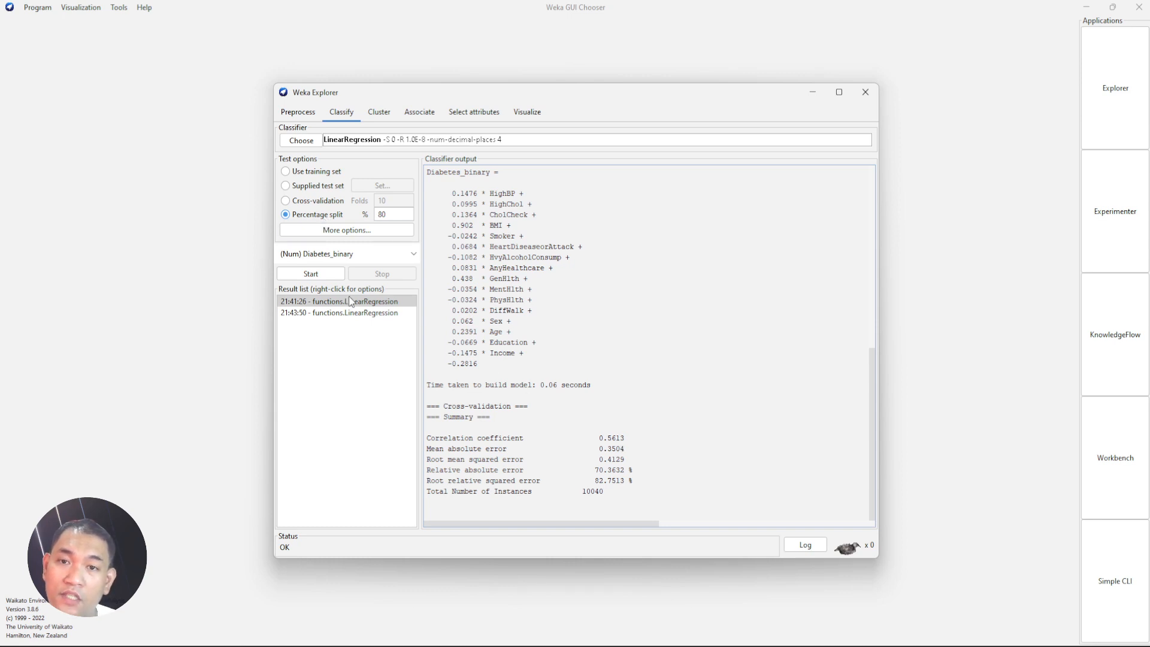
click(342, 313)
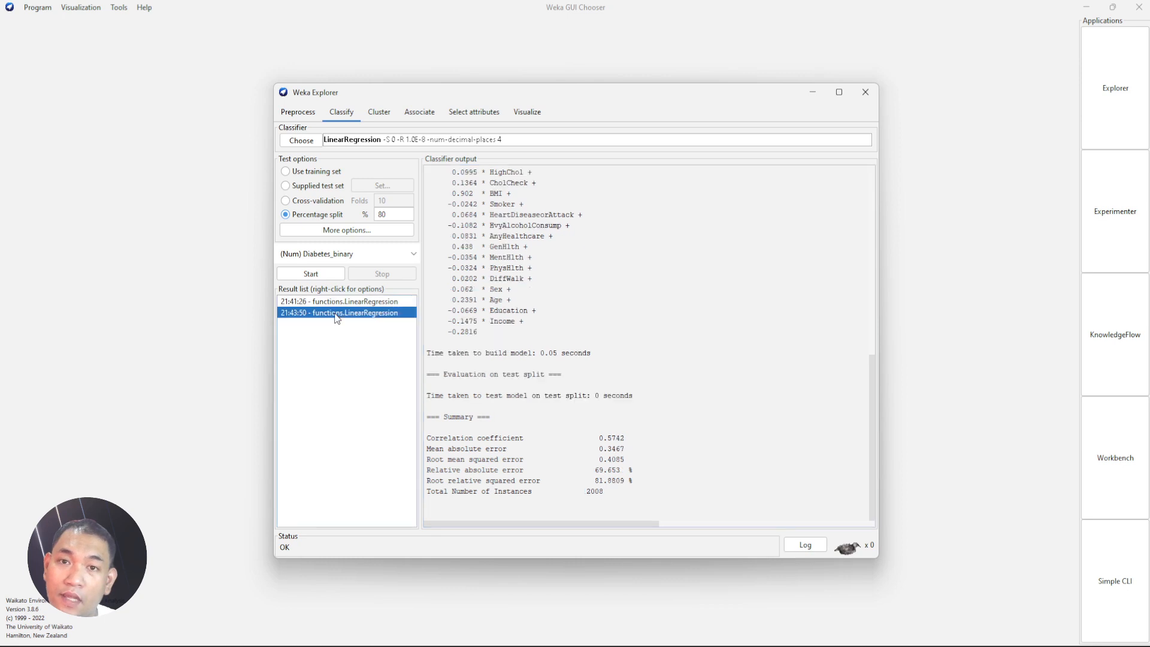
scroll(531, 354, up, 4)
scroll(531, 354, up, 4)
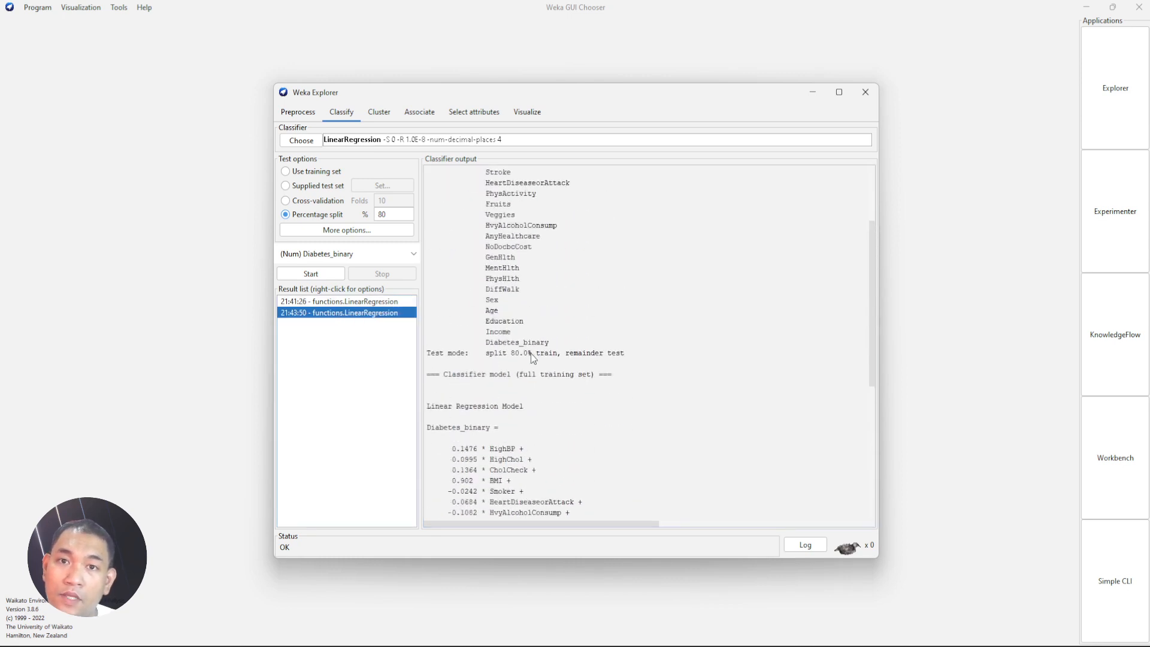
scroll(531, 354, up, 3)
scroll(531, 357, down, 3)
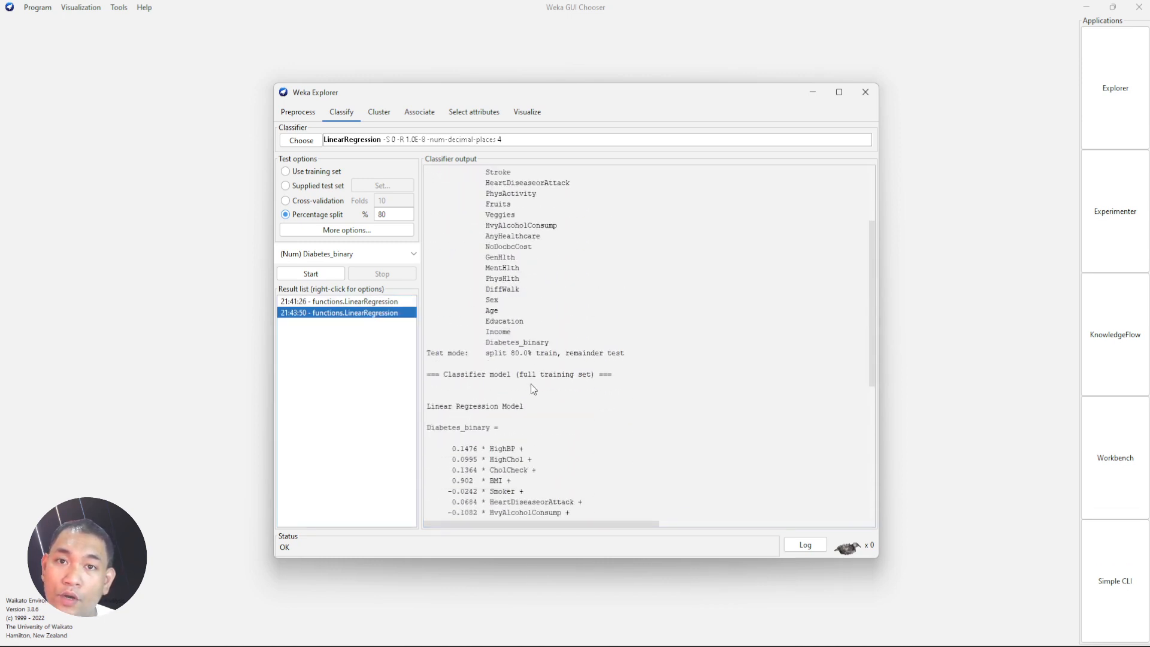
drag(426, 407, 563, 407)
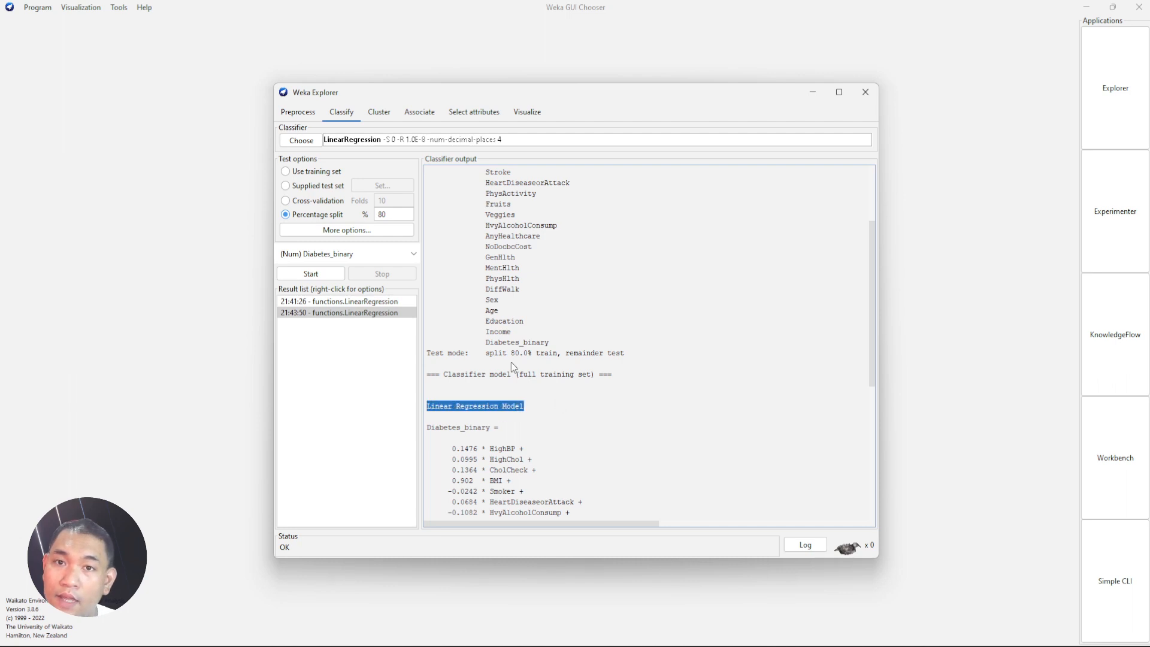
click(488, 358)
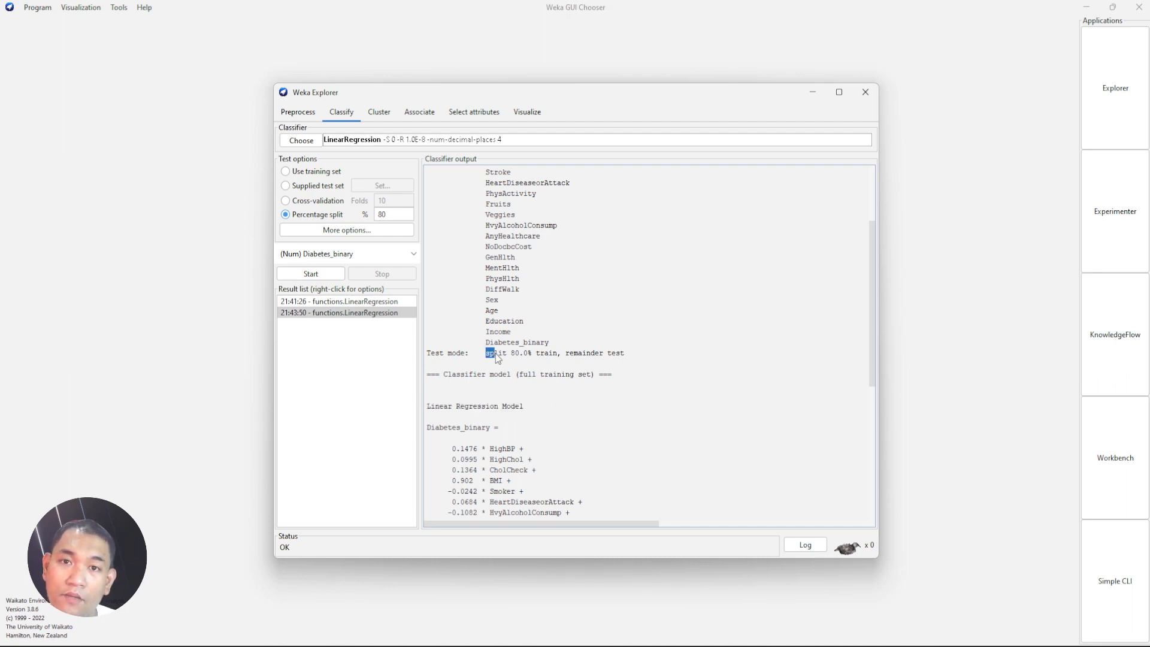
drag(518, 358, 560, 363)
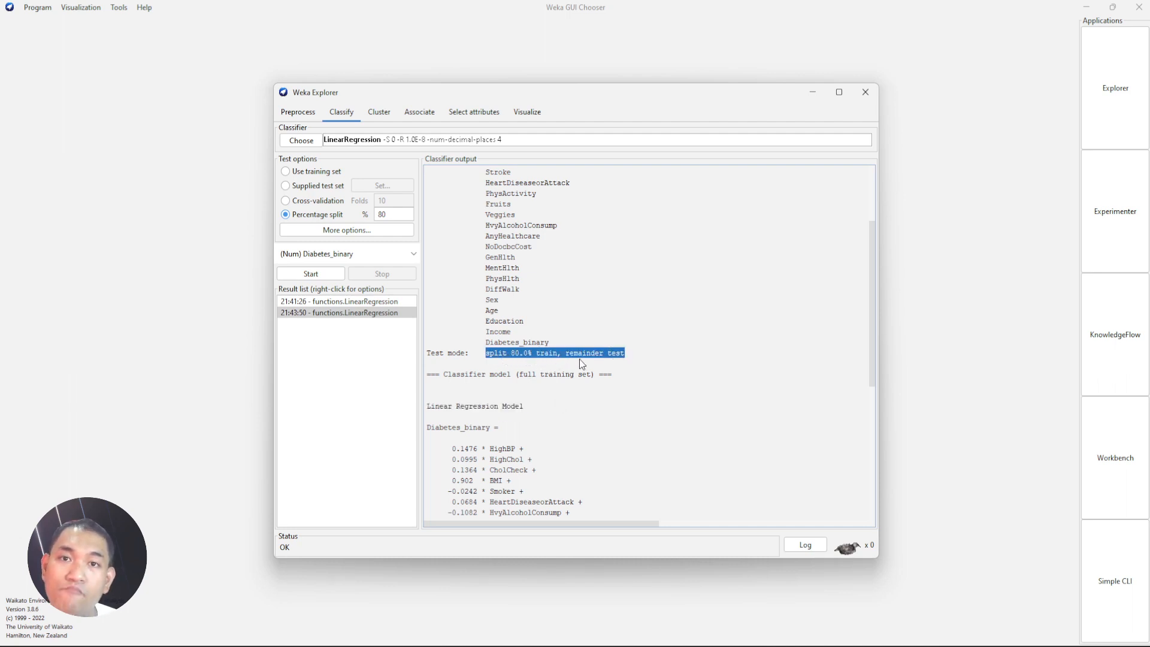
Compare the correlation coefficient and error measures in the percentage split summary with those of the cross-validation run
scroll(638, 379, down, 1)
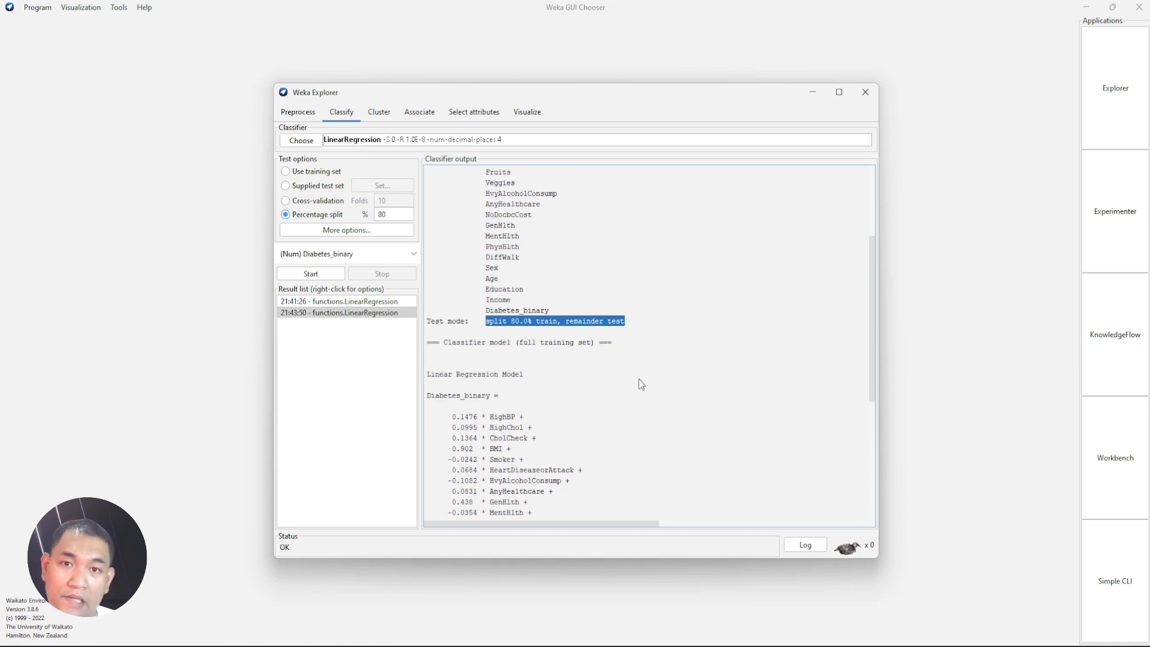
scroll(638, 379, down, 3)
scroll(638, 378, down, 5)
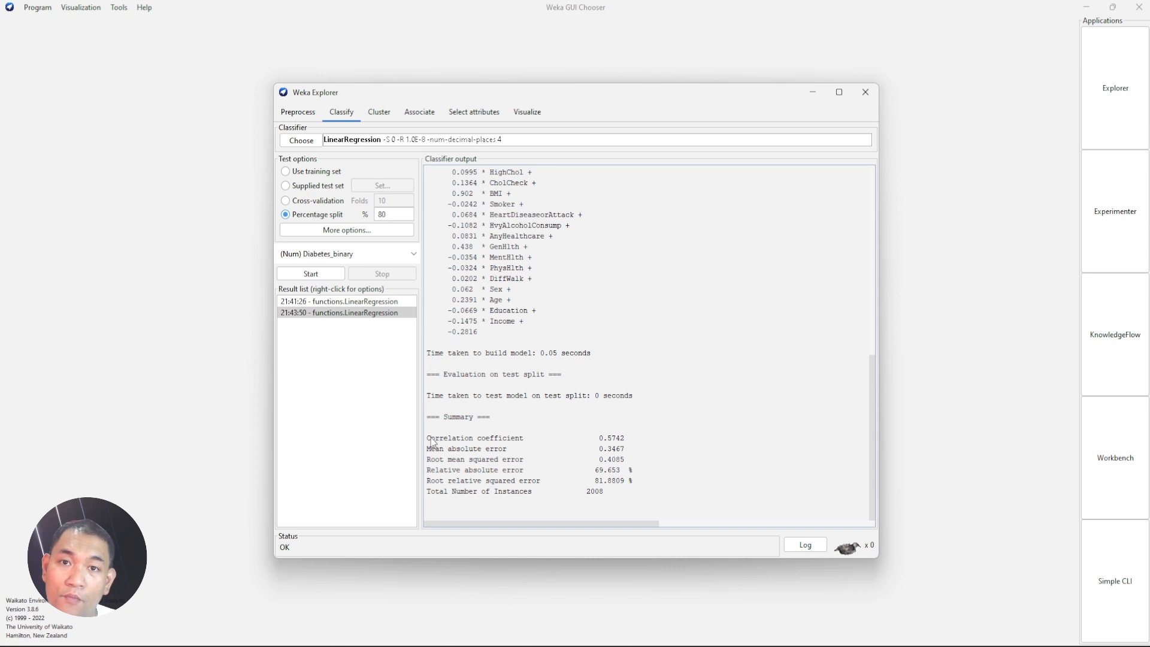
drag(427, 440, 511, 442)
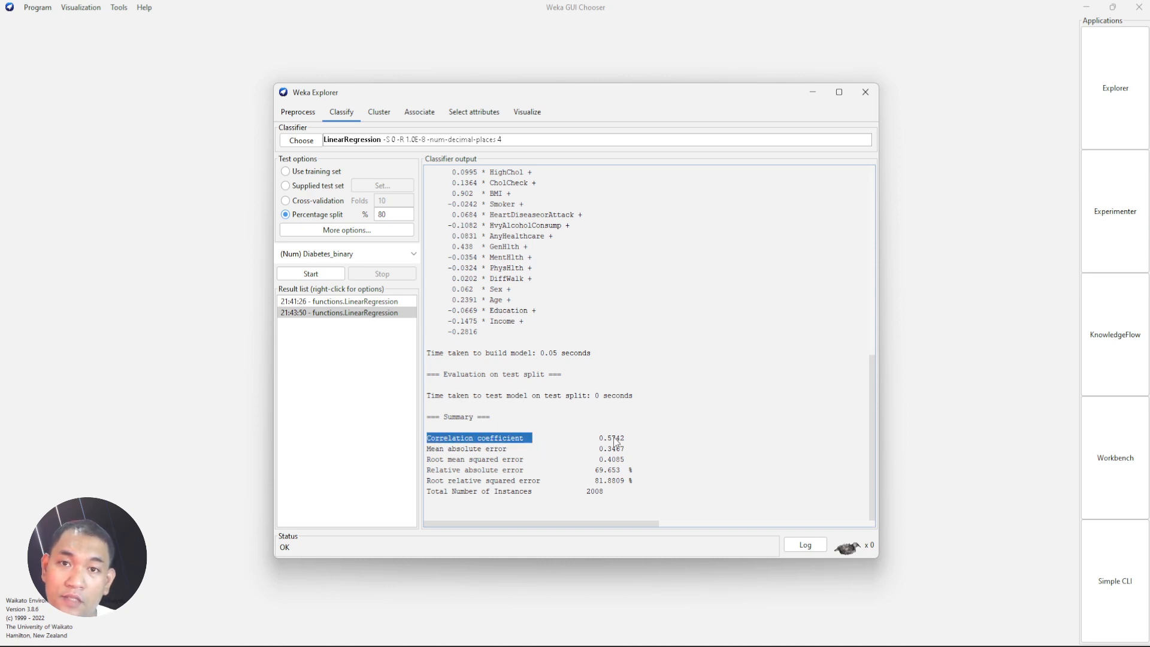
click(386, 303)
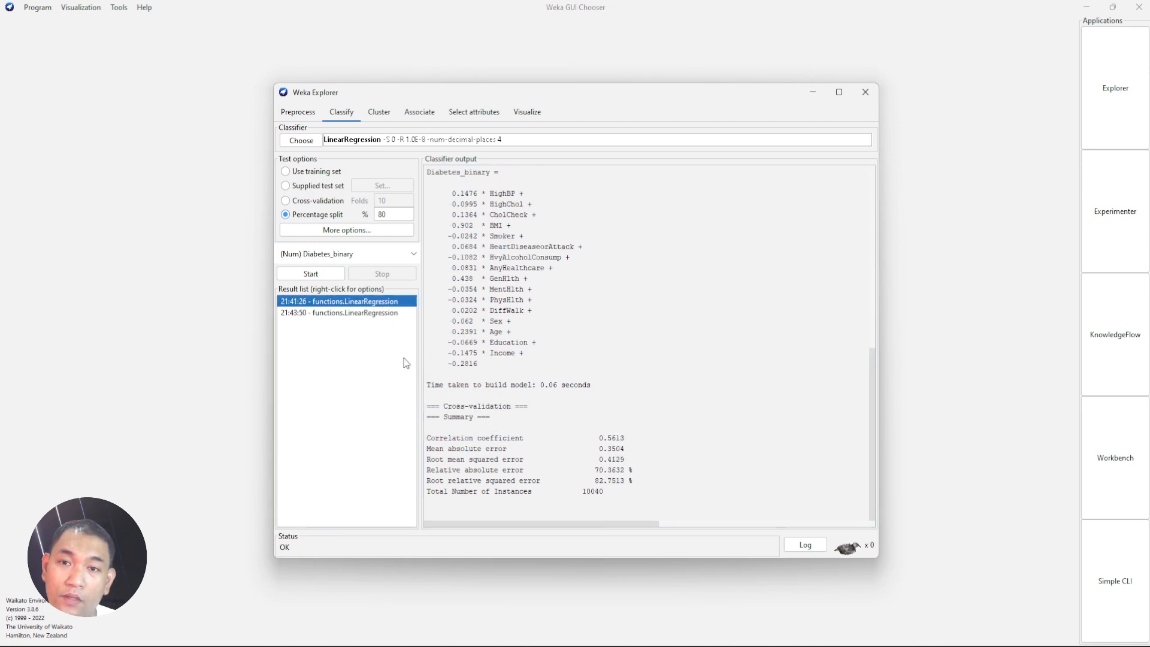
click(374, 314)
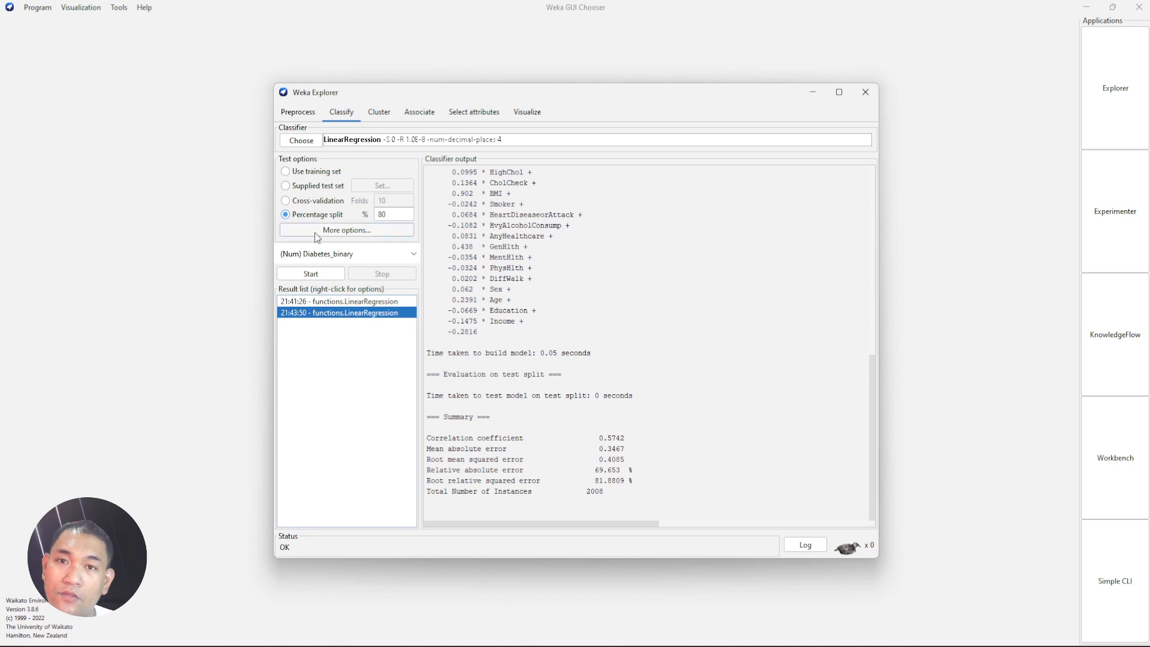
Run LinearRegression again using the training set and review its test mode, model and correlation coefficient
click(319, 173)
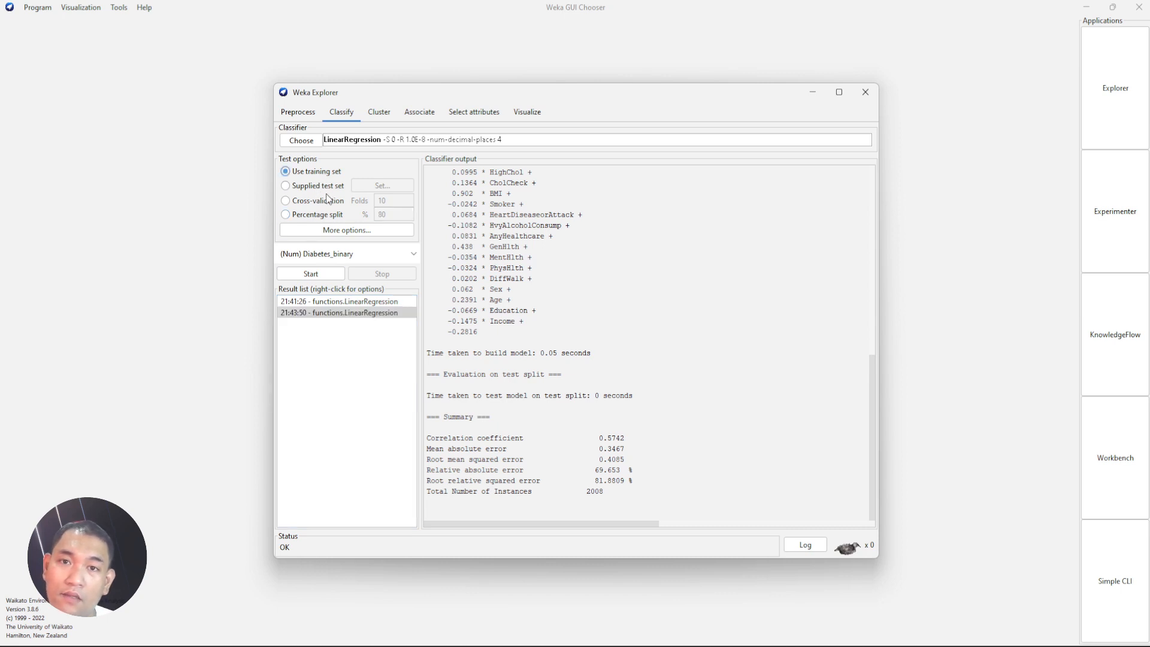
click(328, 274)
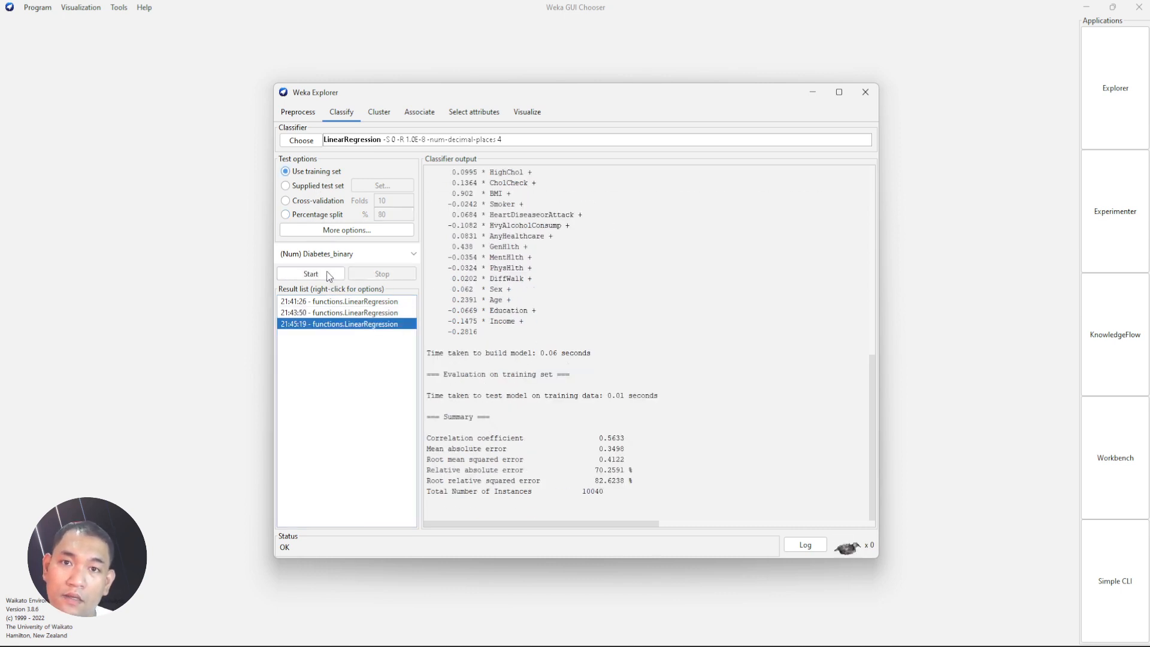
scroll(512, 383, up, 10)
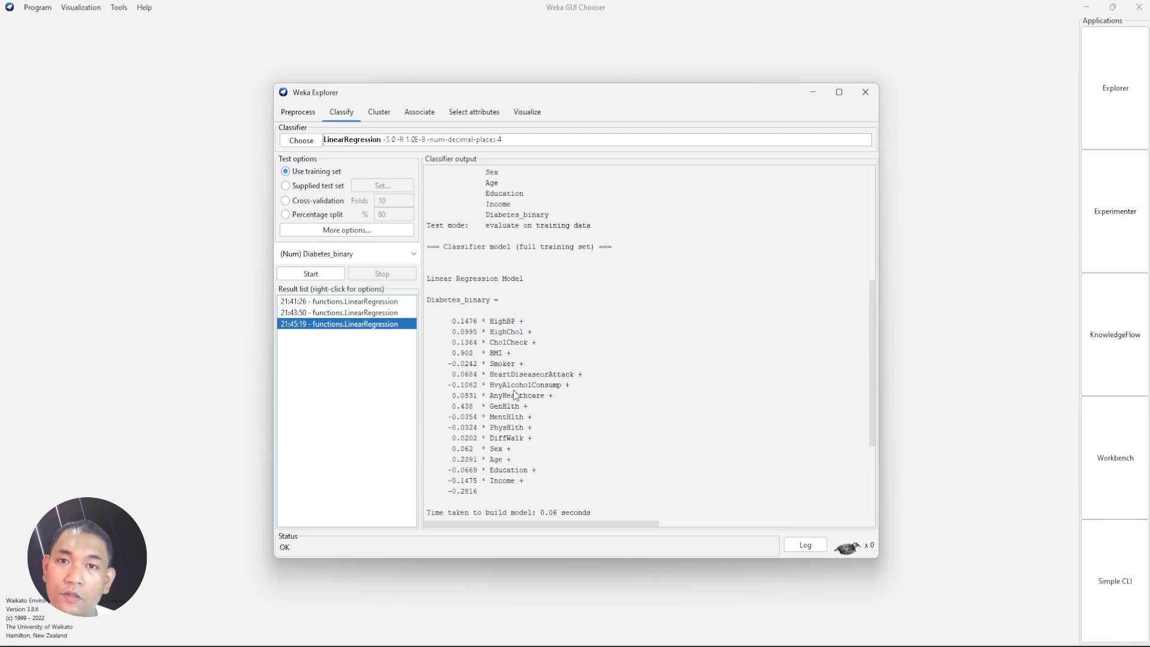
scroll(460, 379, up, 1)
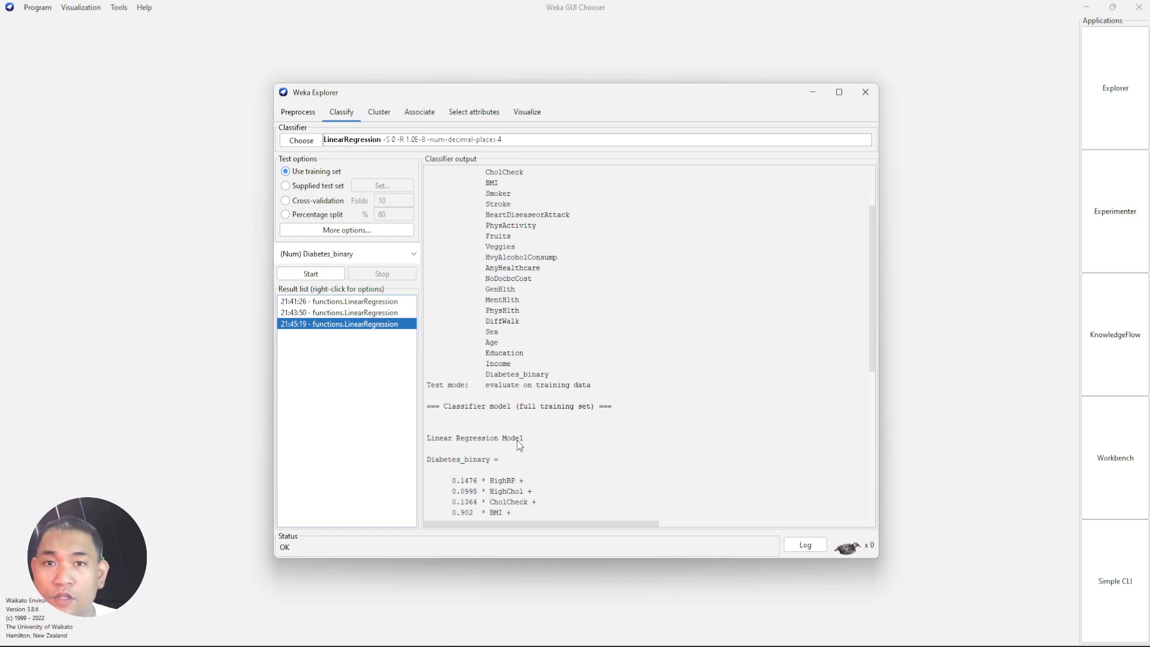
drag(530, 439, 426, 443)
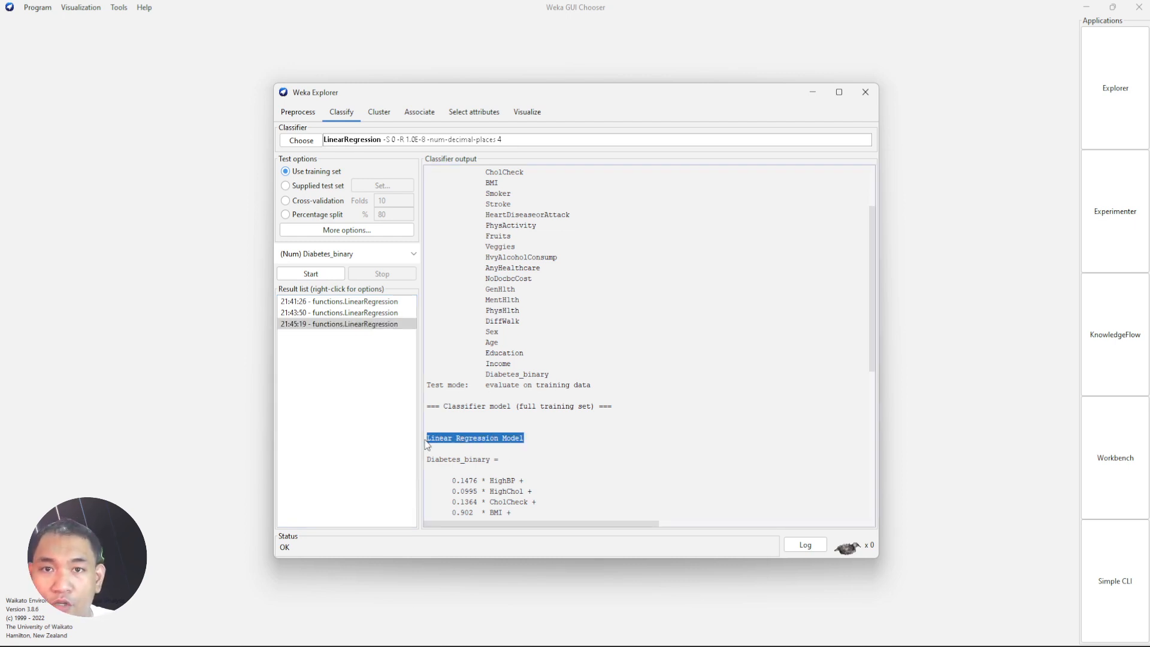
drag(484, 390, 603, 391)
scroll(583, 470, down, 9)
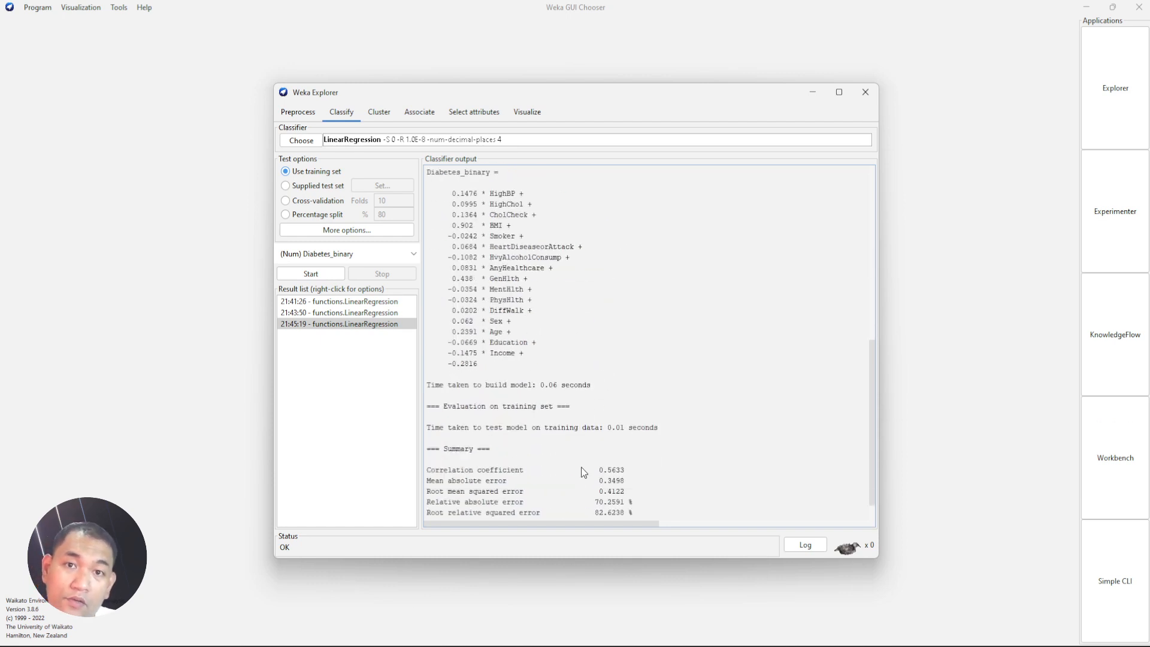
scroll(584, 470, down, 1)
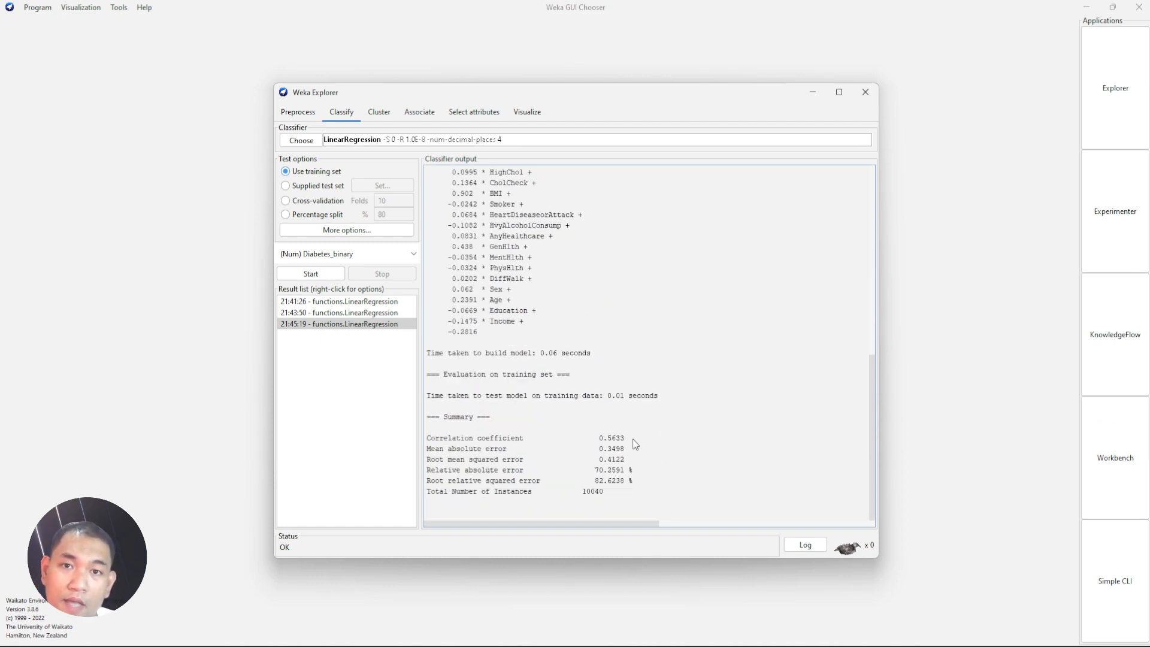
drag(630, 435, 599, 438)
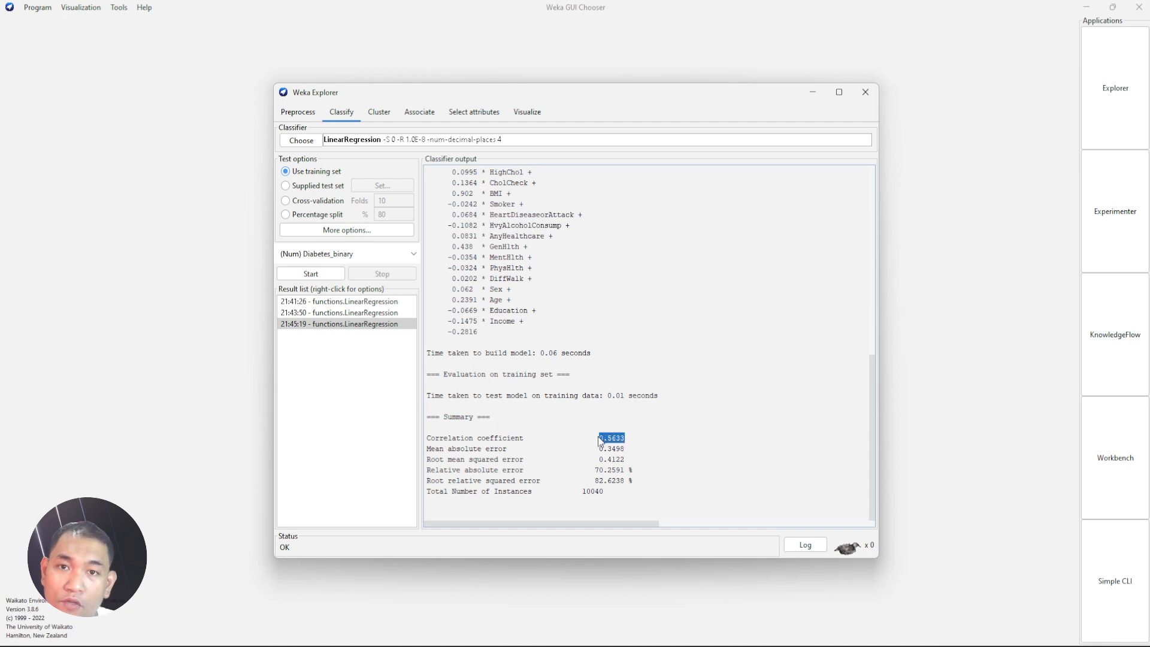
Compare the evaluation summaries of the cross-validation, percentage split and training set runs, ending on the percentage split result
click(381, 312)
click(381, 305)
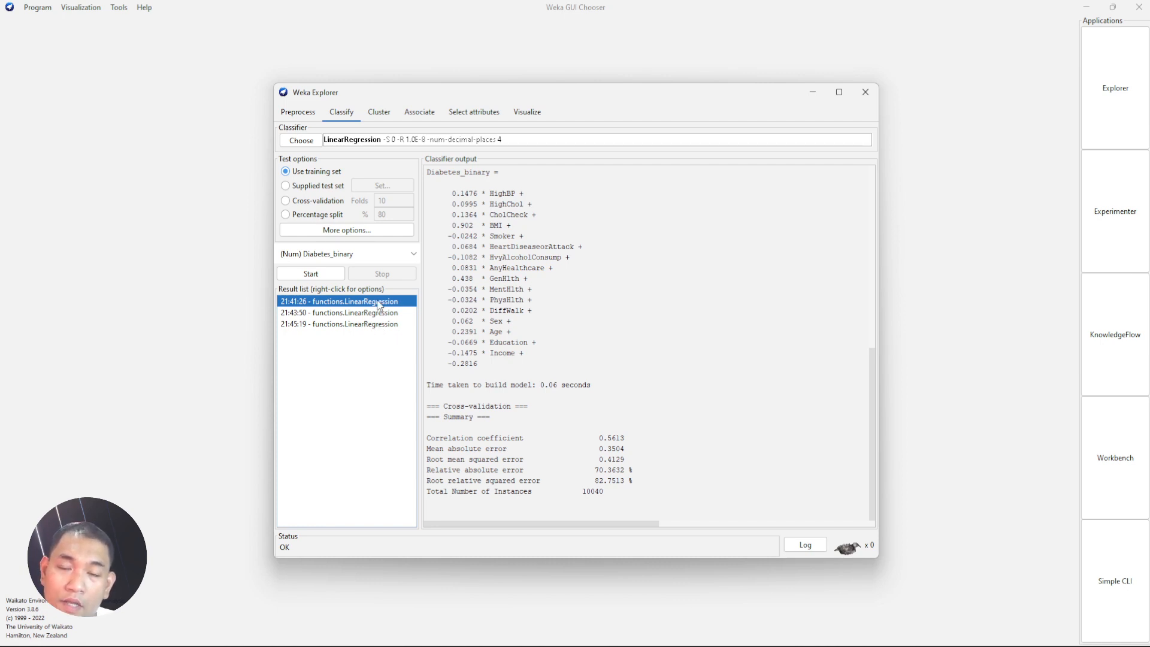
scroll(527, 331, up, 9)
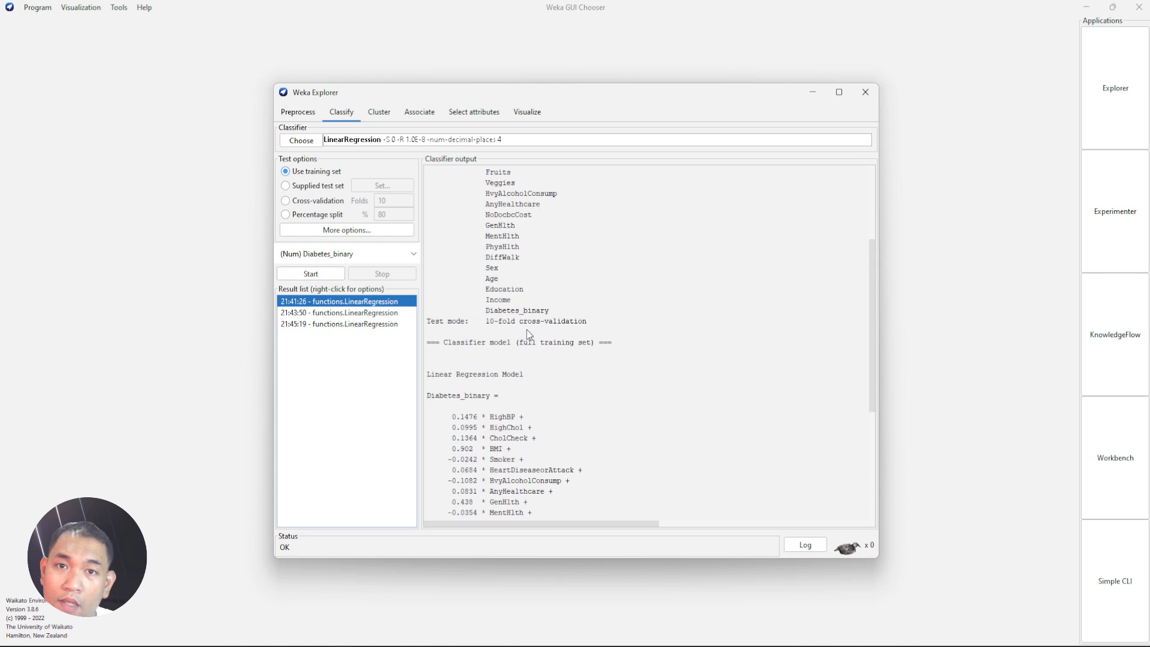
click(361, 312)
click(367, 325)
click(367, 302)
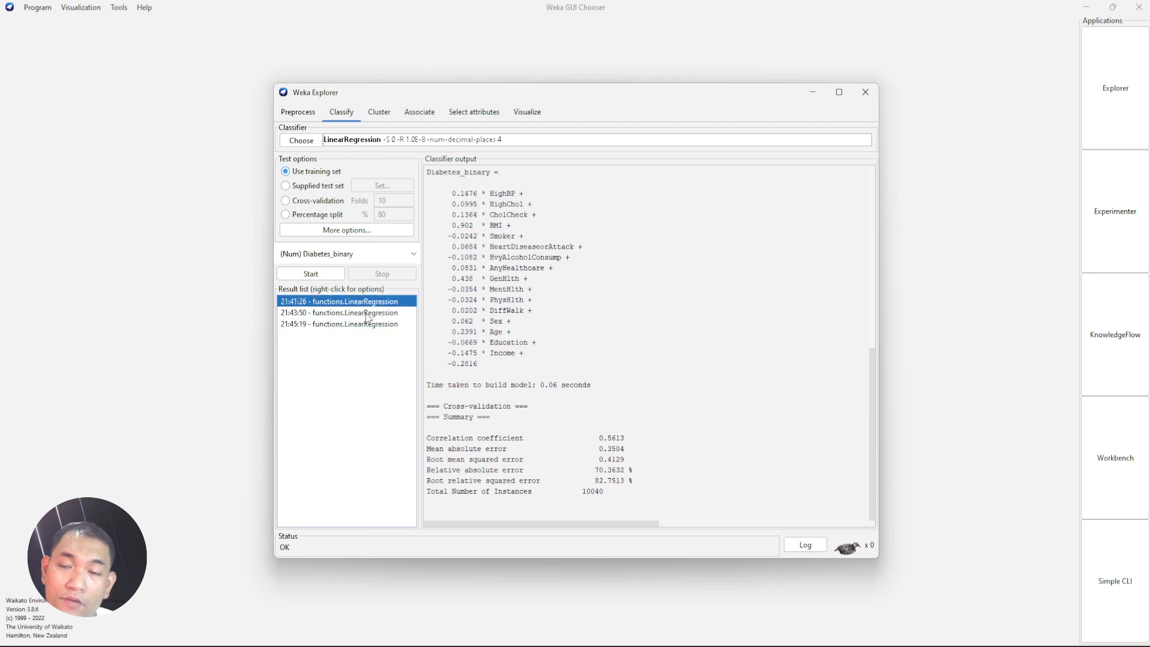
click(368, 313)
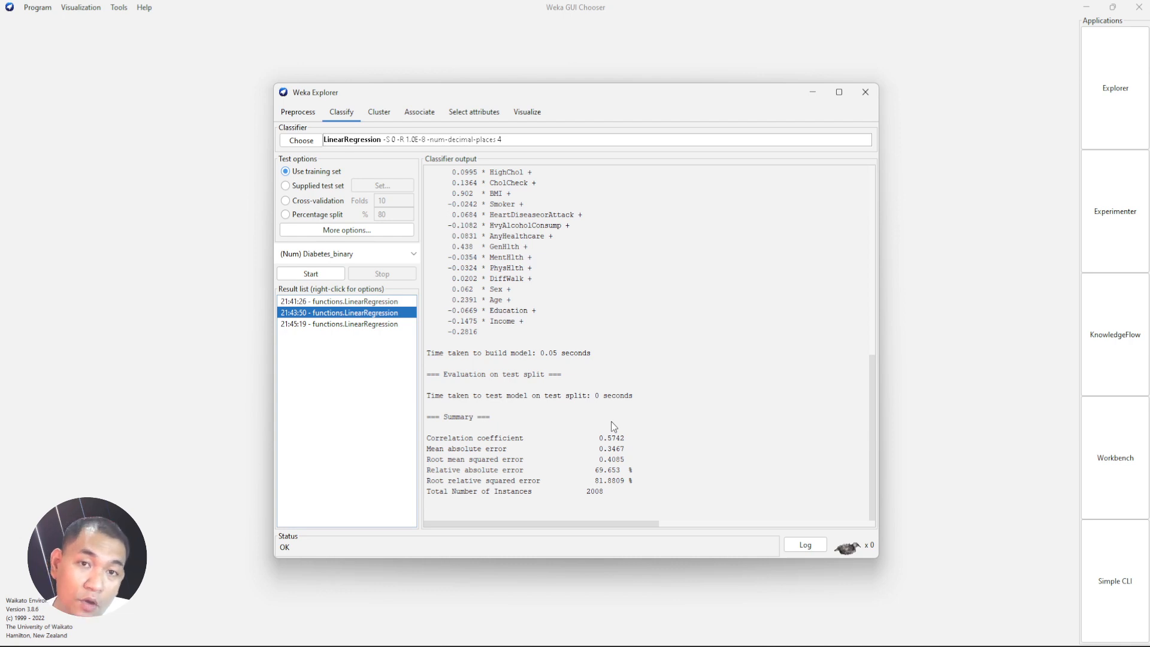
scroll(619, 403, up, 2)
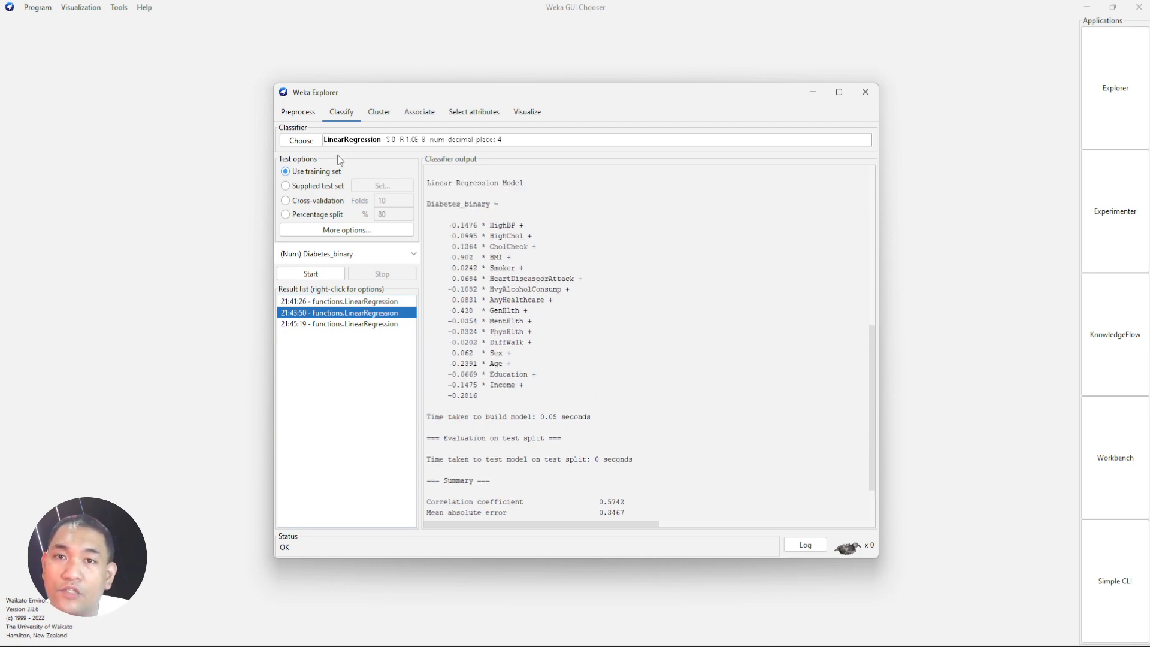
Choose the RandomForest tree classifier and evaluate it for Diabetes_binary with 10-fold cross-validation
click(301, 141)
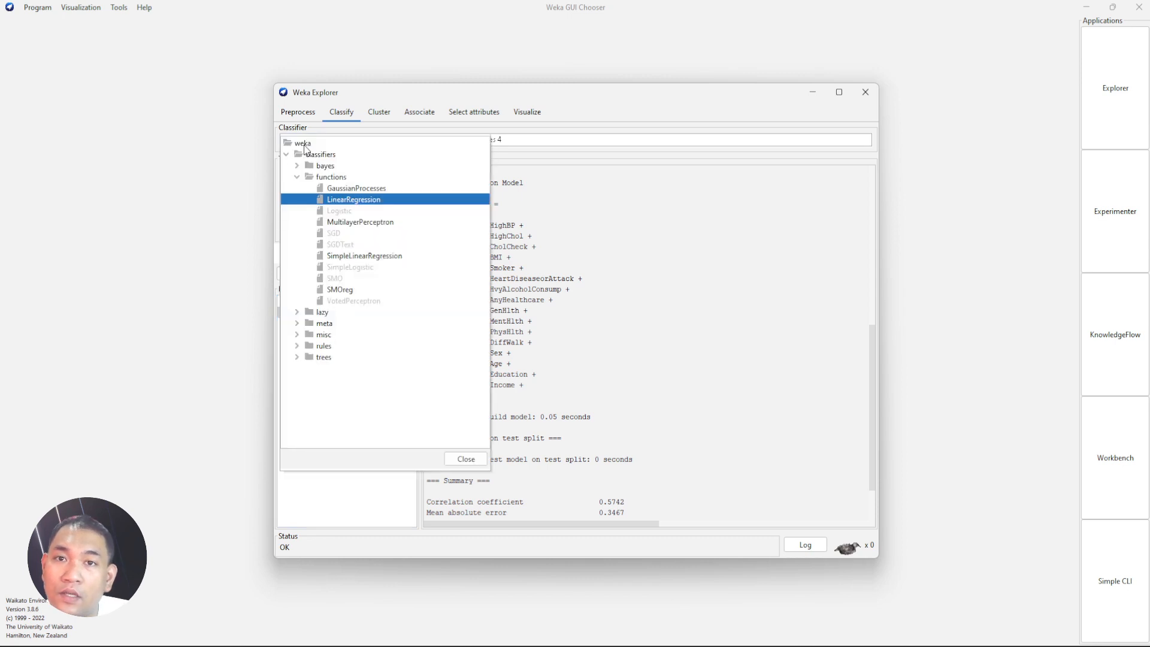
click(298, 311)
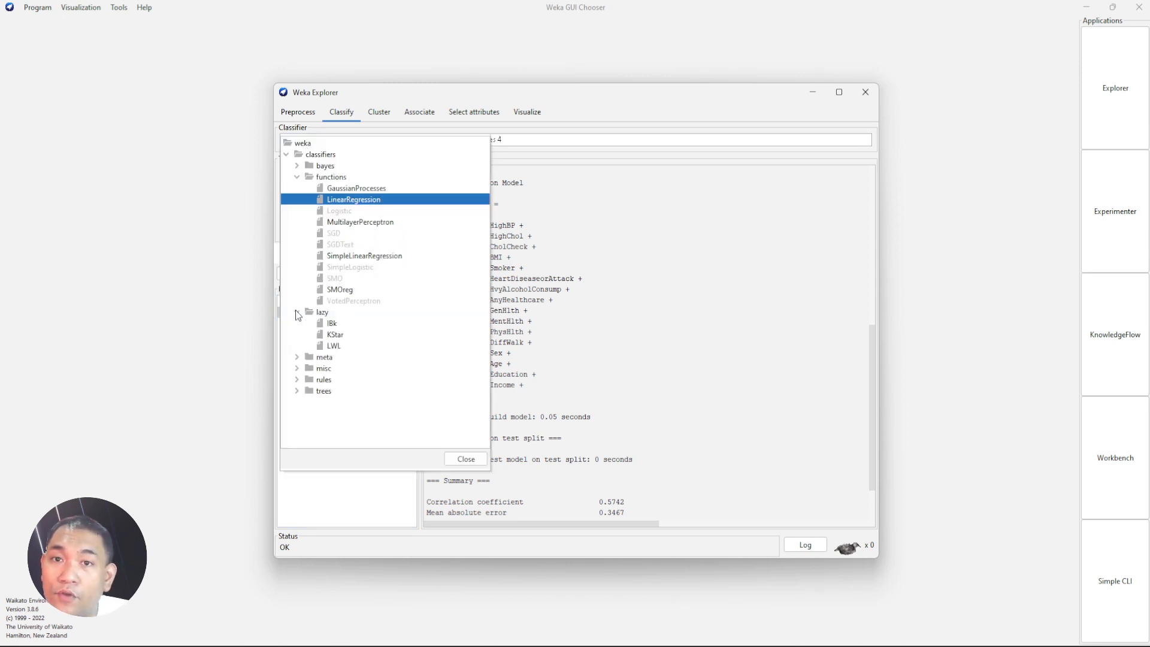
click(296, 358)
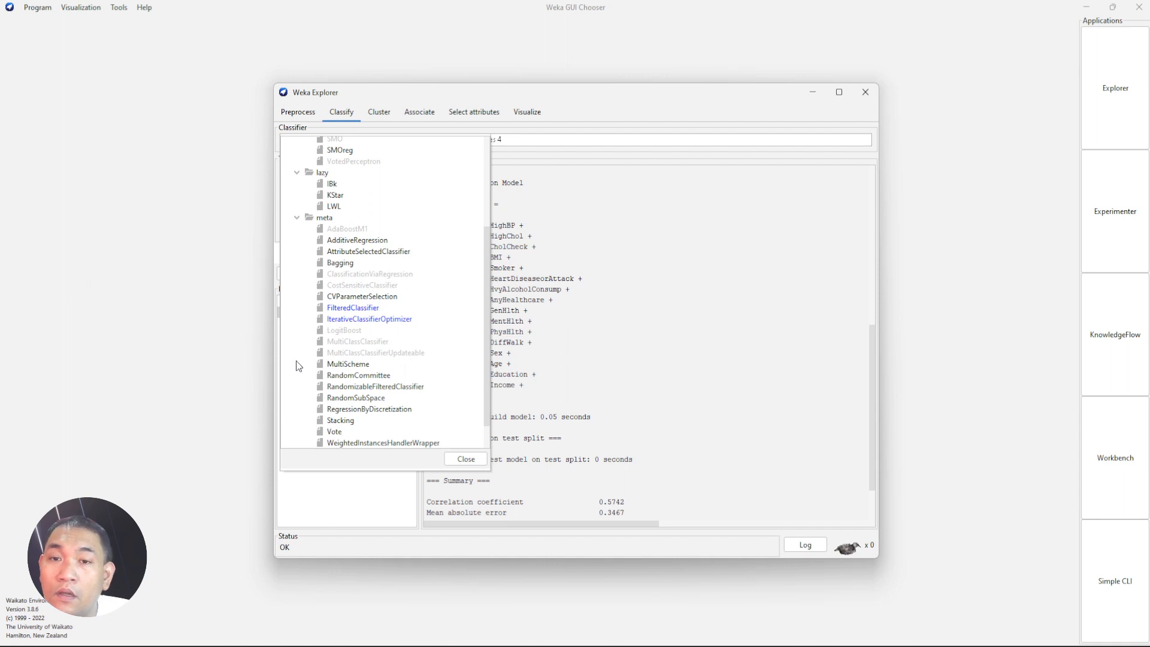
scroll(300, 360, down, 1)
click(301, 443)
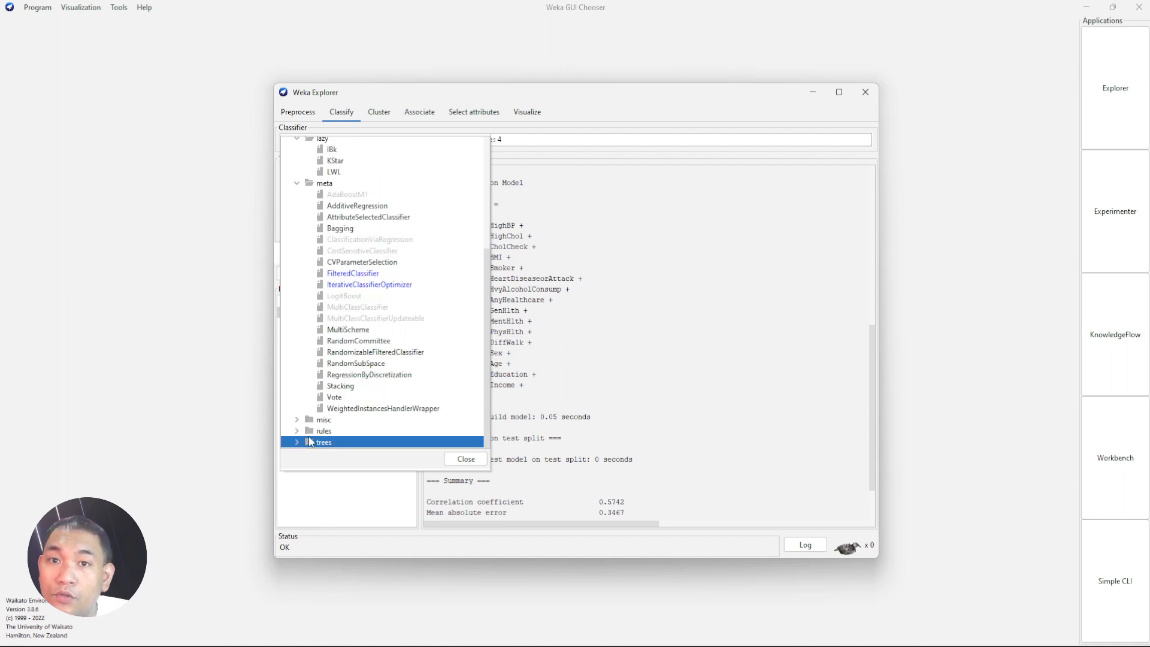
click(297, 443)
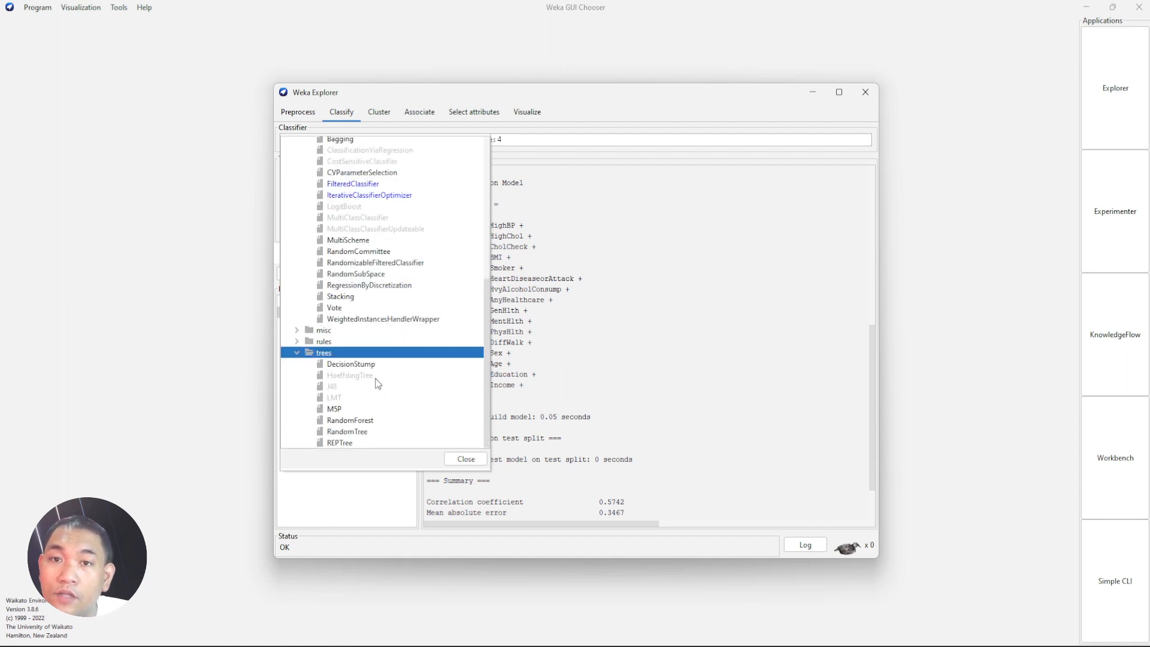
click(359, 418)
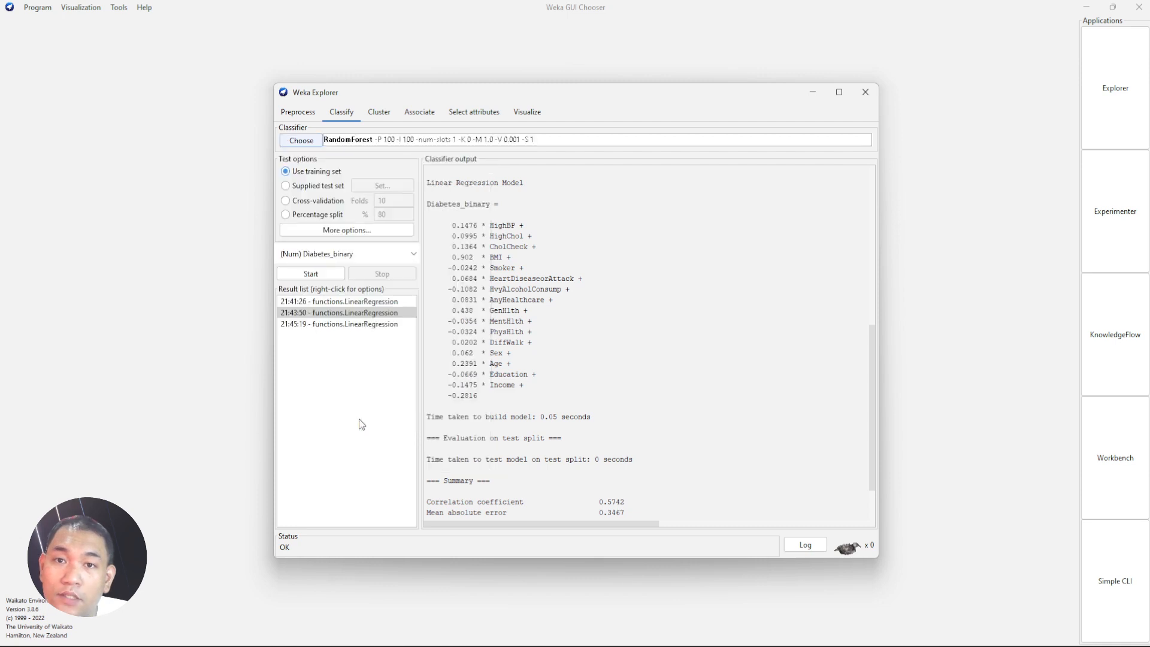
click(316, 202)
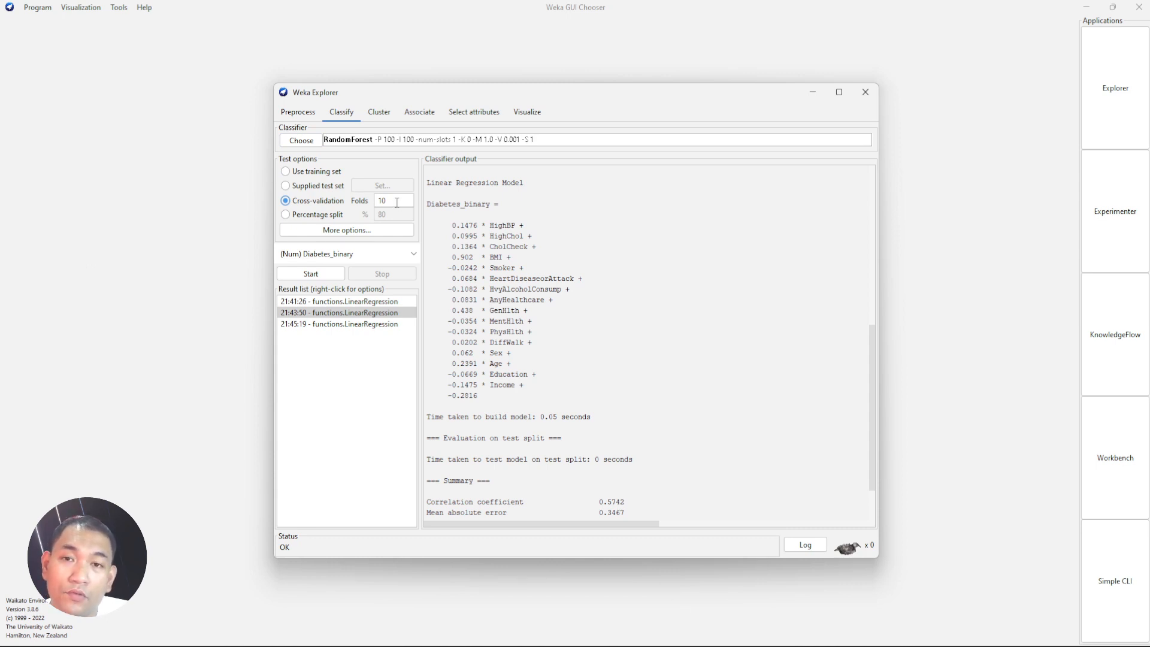
click(311, 275)
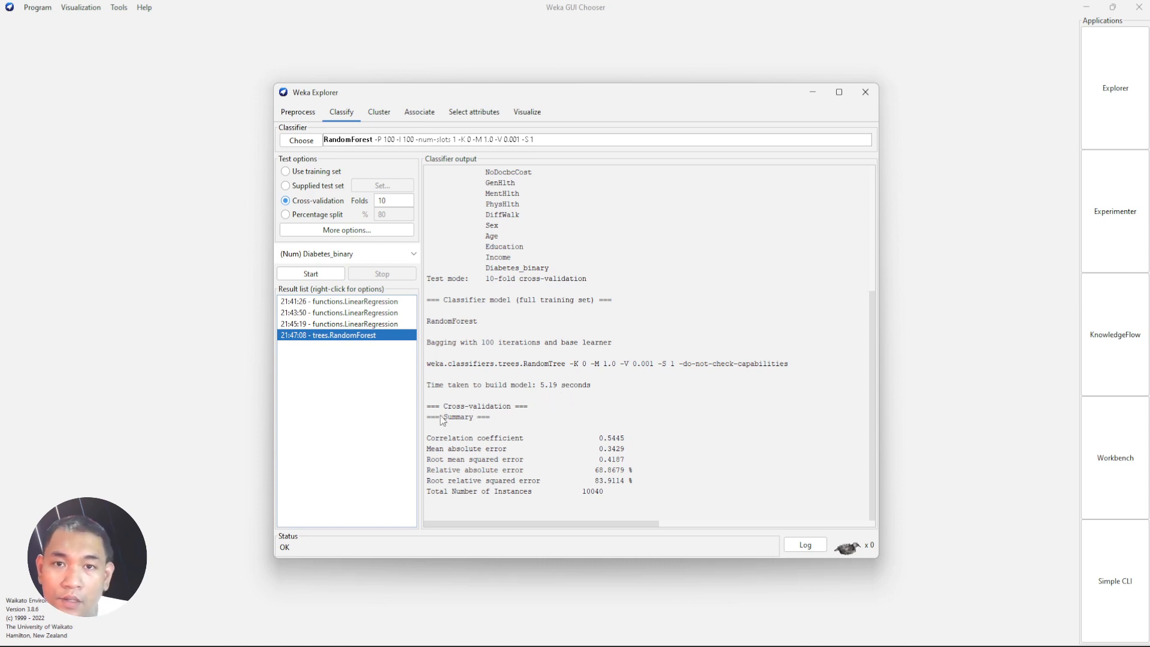
Review the RandomForest cross-validation output, checking the model name, test mode and correlation coefficient in the summary
drag(432, 417, 521, 440)
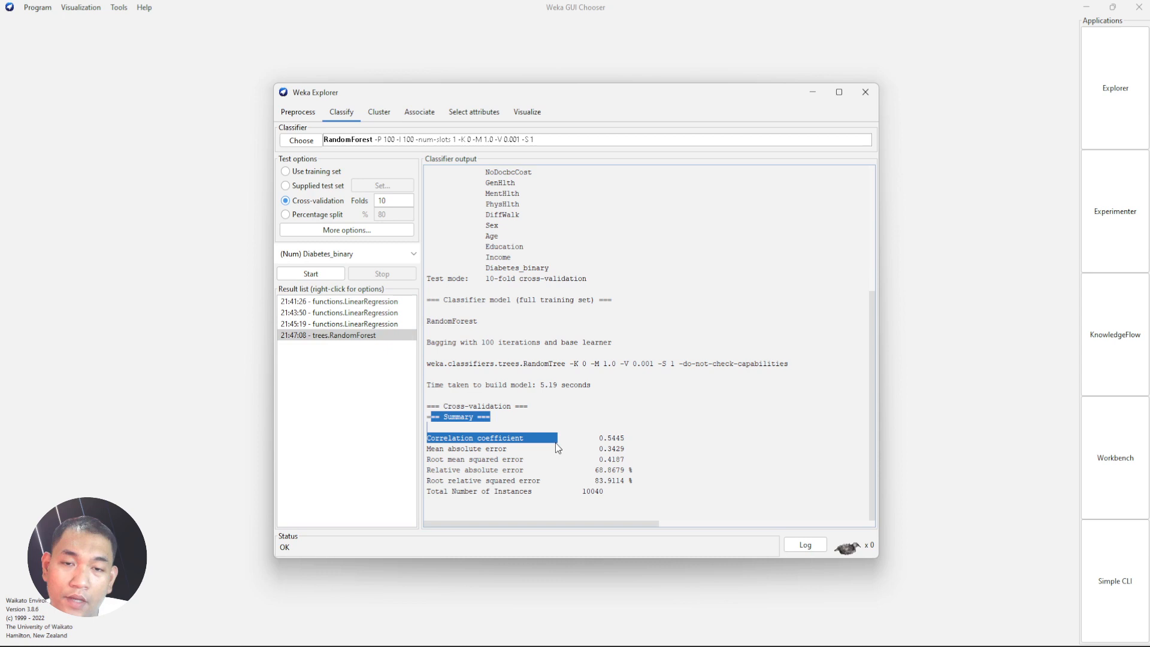
click(651, 475)
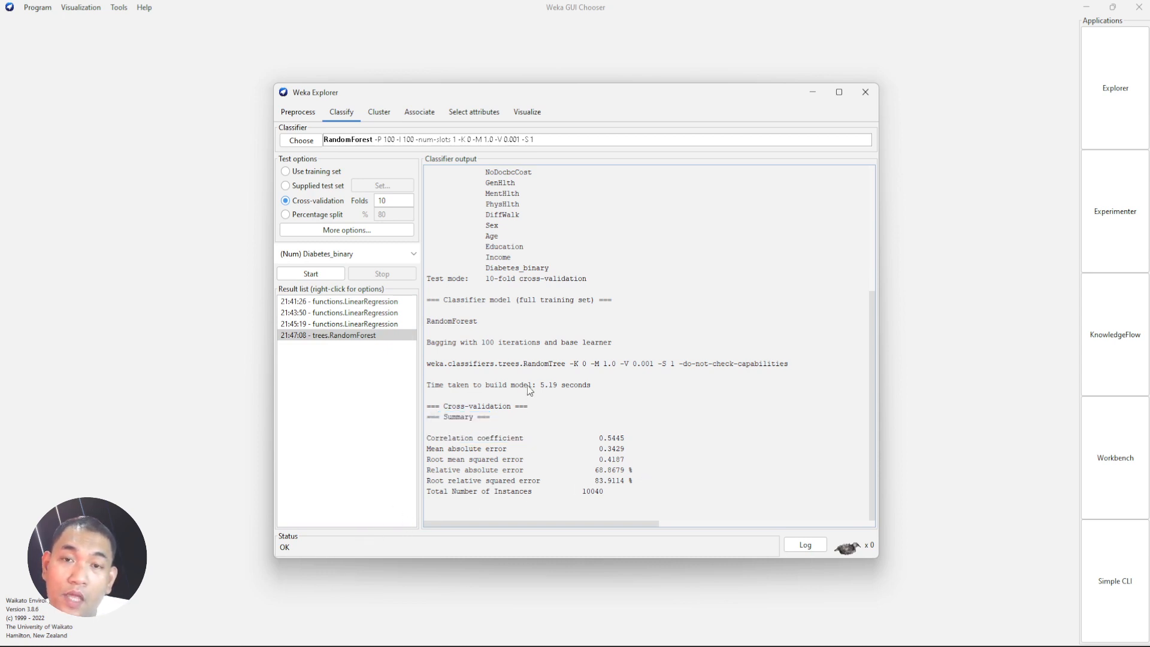
scroll(527, 385, up, 5)
scroll(527, 386, down, 5)
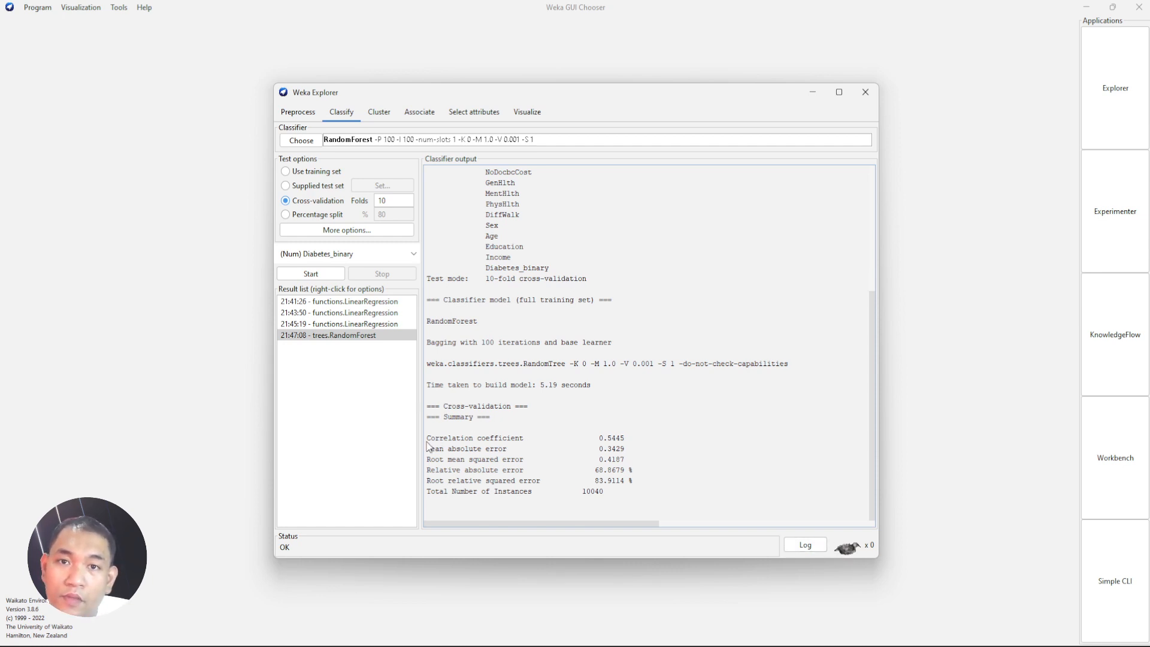
scroll(462, 384, up, 5)
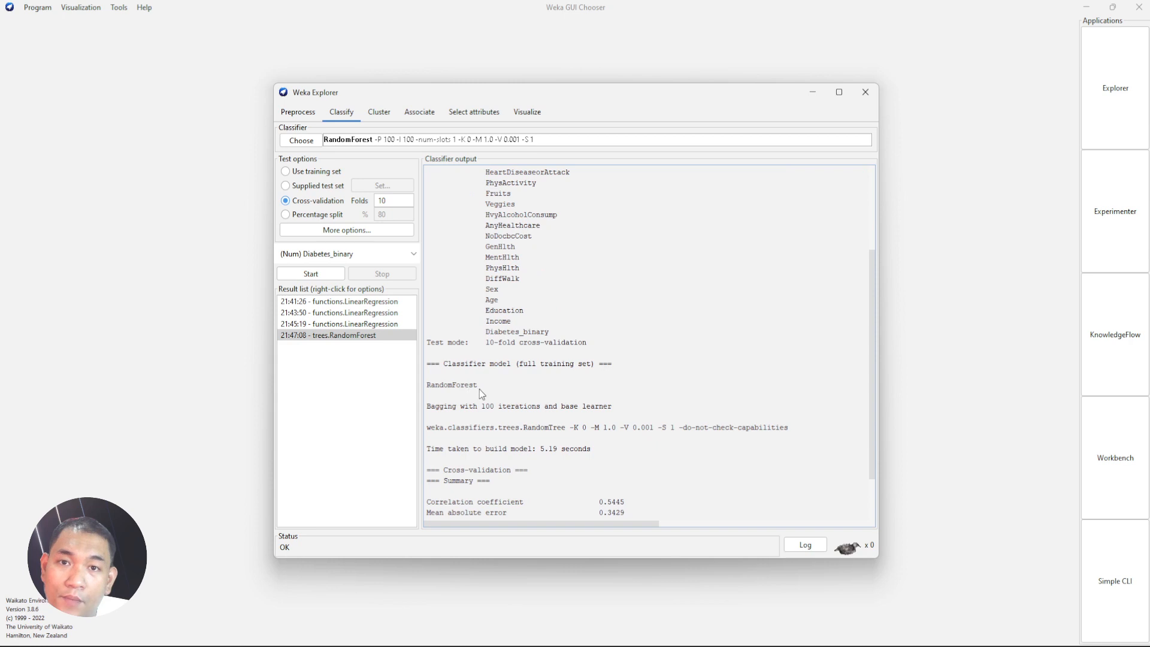
drag(480, 389, 427, 388)
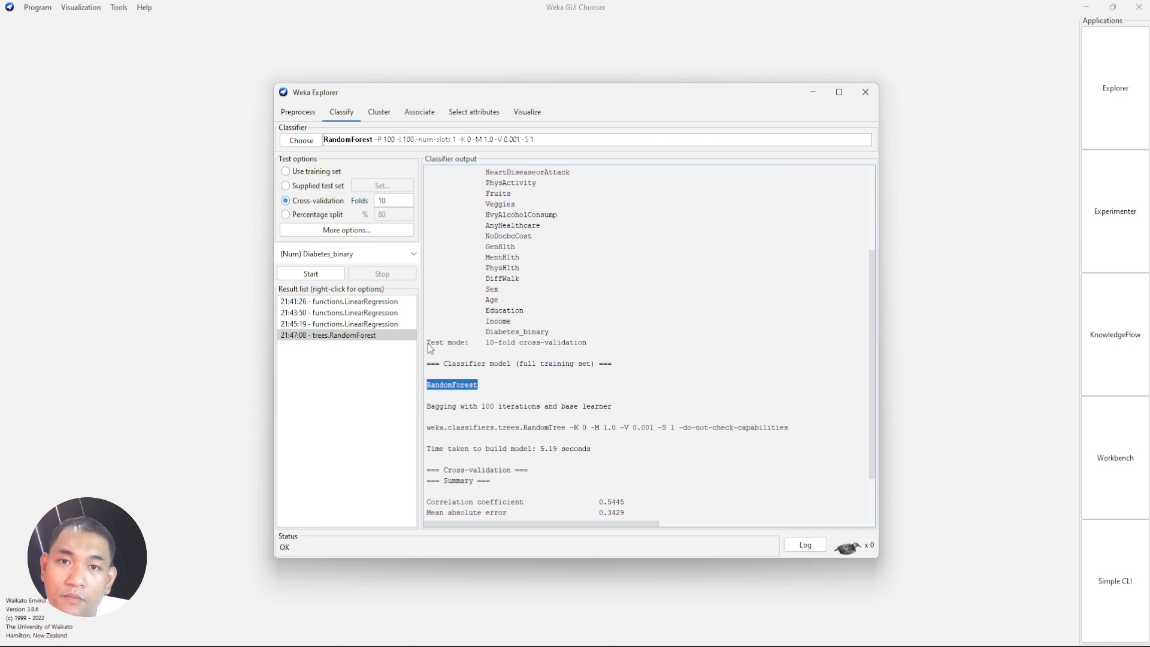
drag(427, 343, 602, 353)
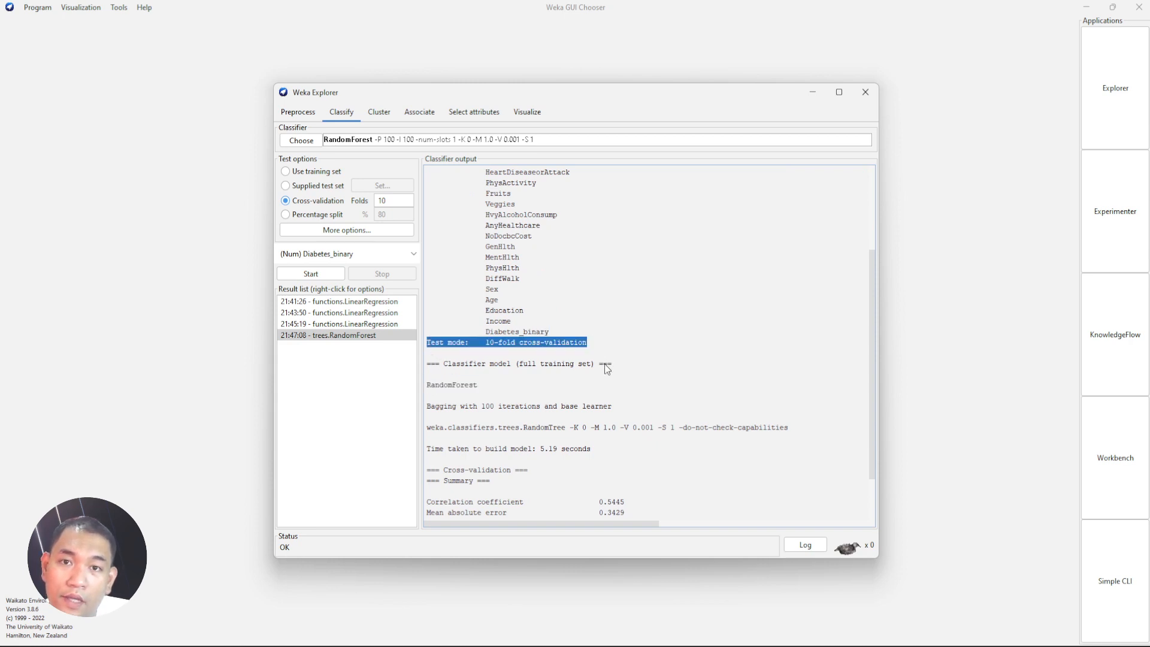
scroll(605, 365, down, 2)
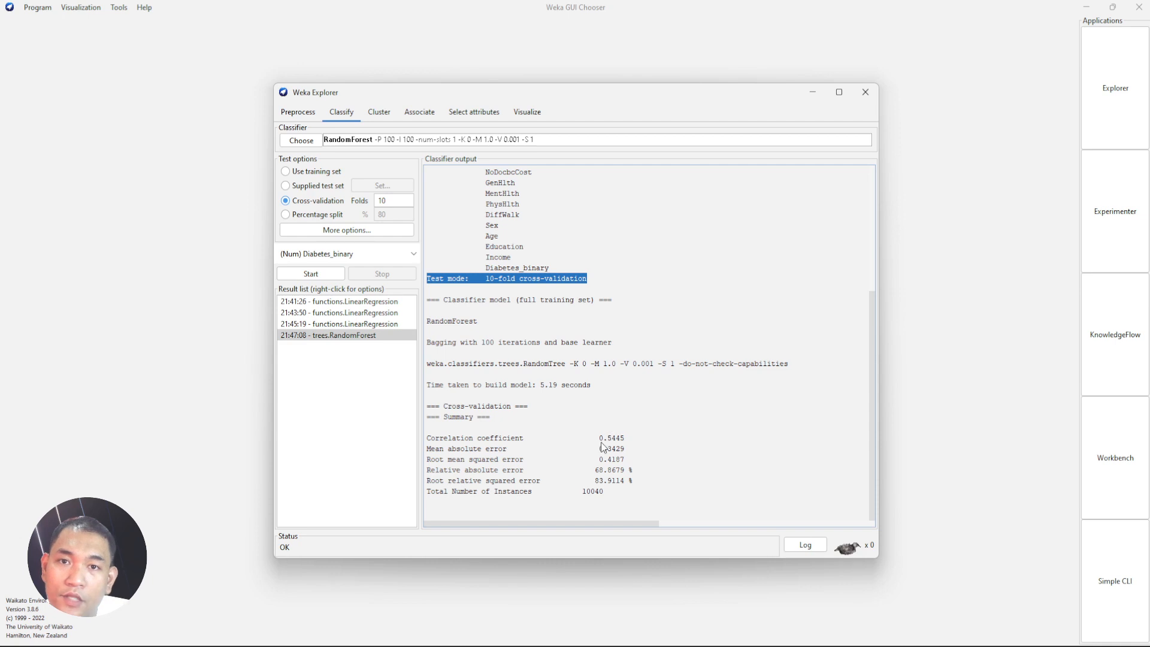
drag(599, 438, 622, 440)
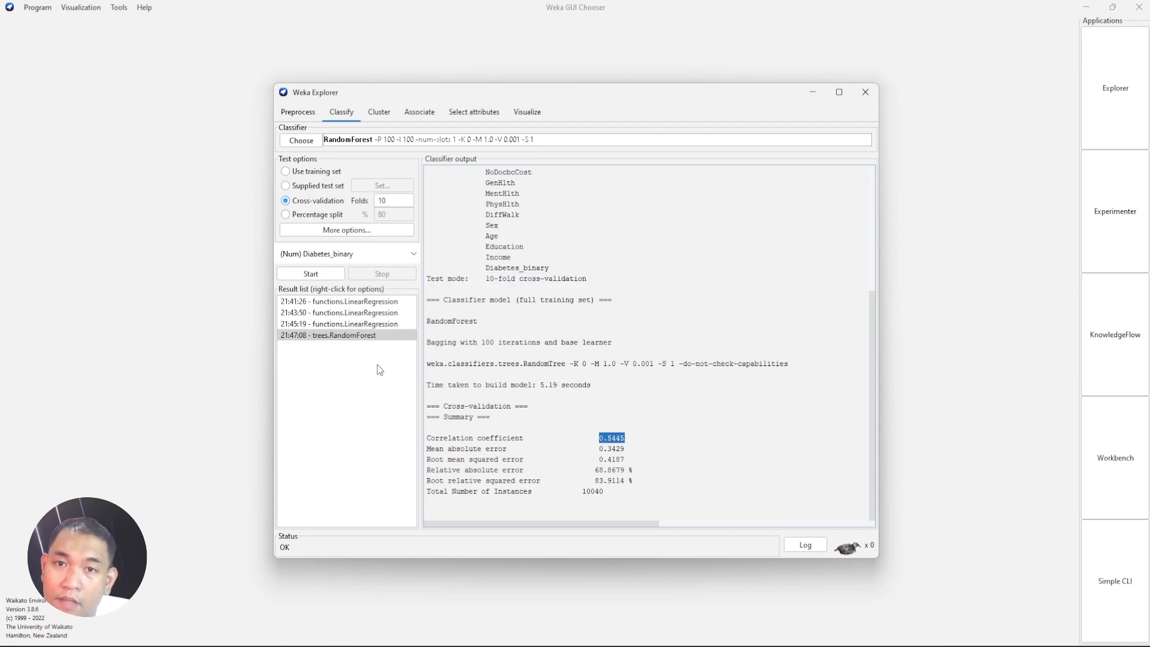
click(356, 337)
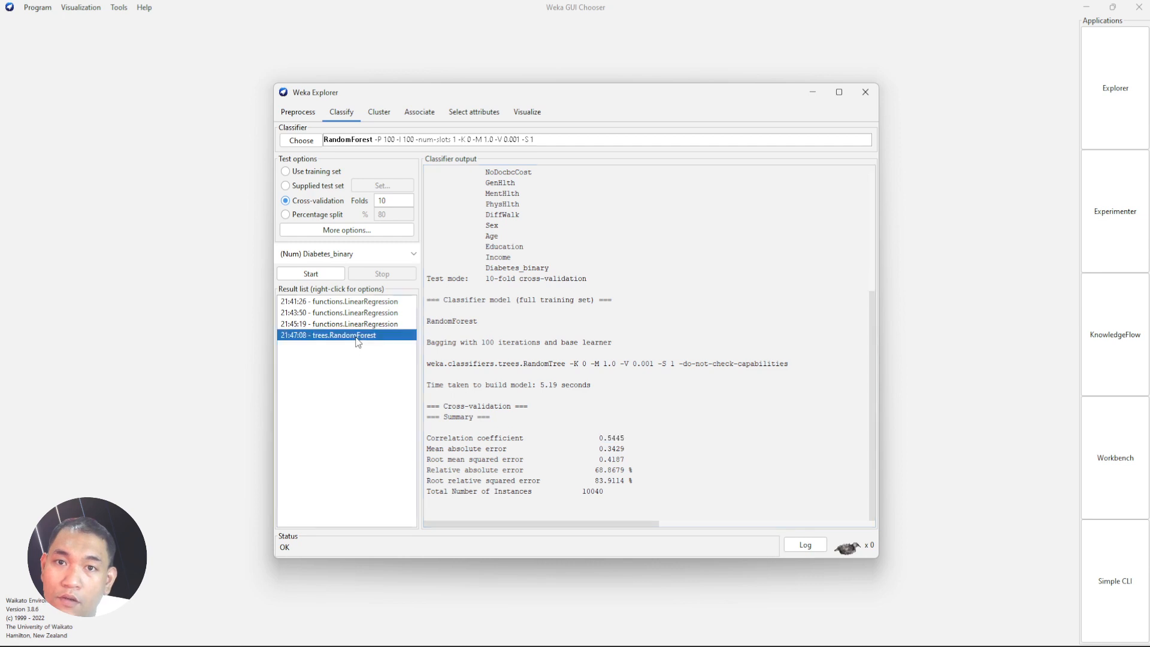
Evaluate RandomForest on the training set and review the model name, test mode and correlation coefficient in its output
click(303, 173)
click(309, 275)
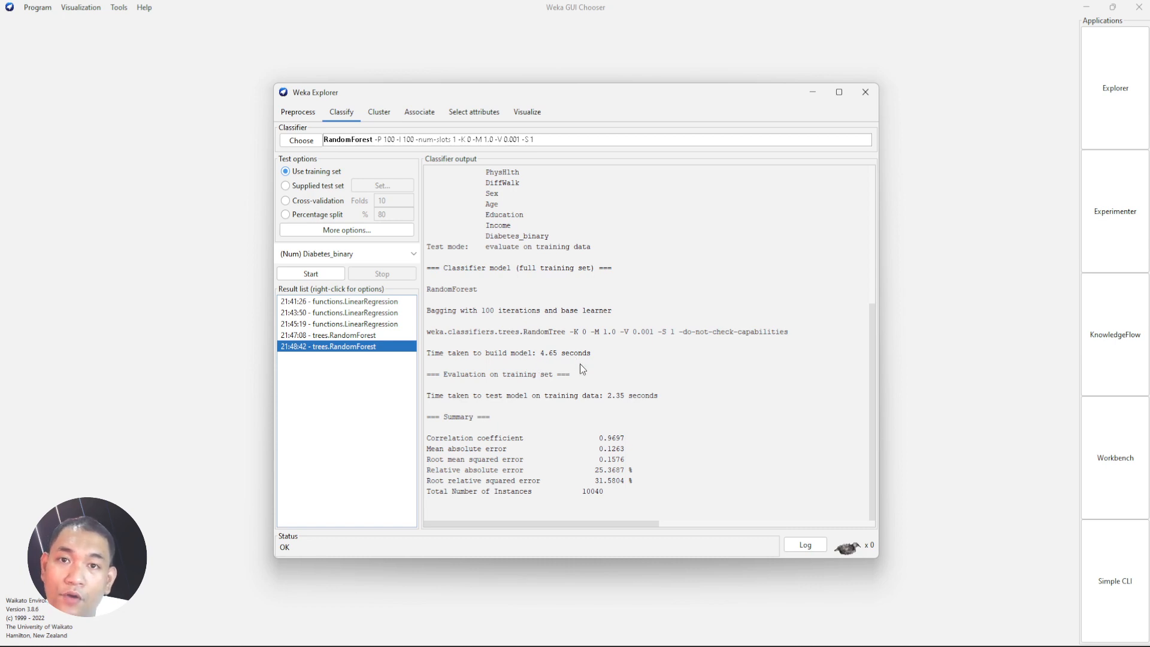
scroll(580, 364, up, 4)
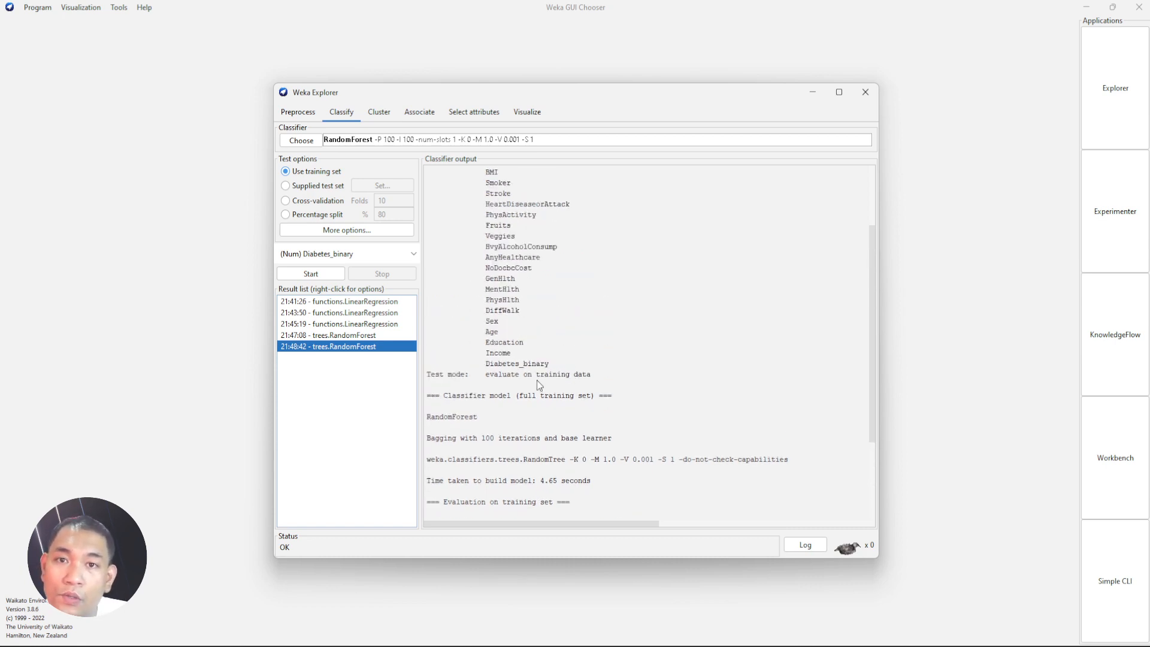
double_click(480, 416)
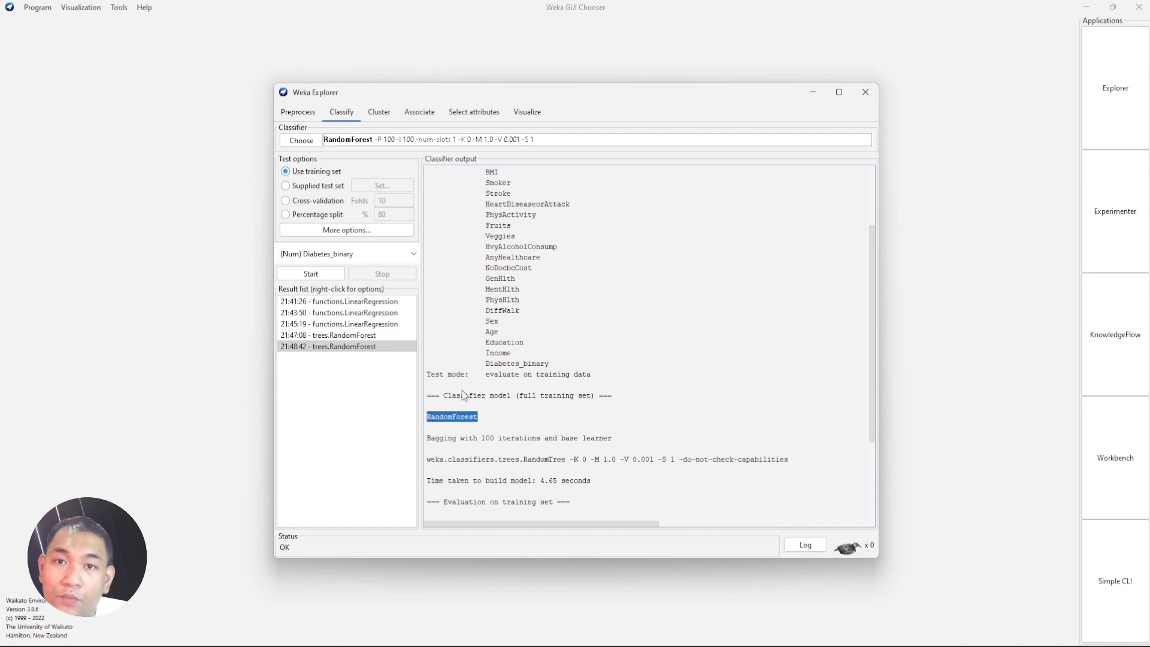
drag(591, 375, 447, 383)
scroll(488, 400, down, 4)
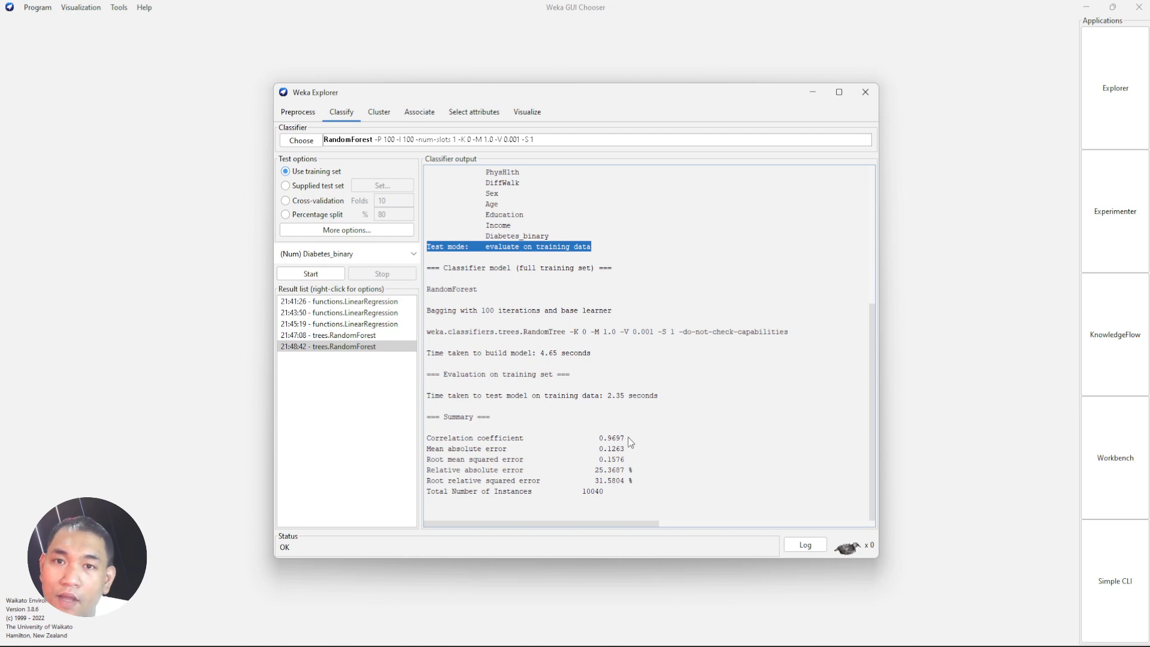
drag(628, 441, 601, 441)
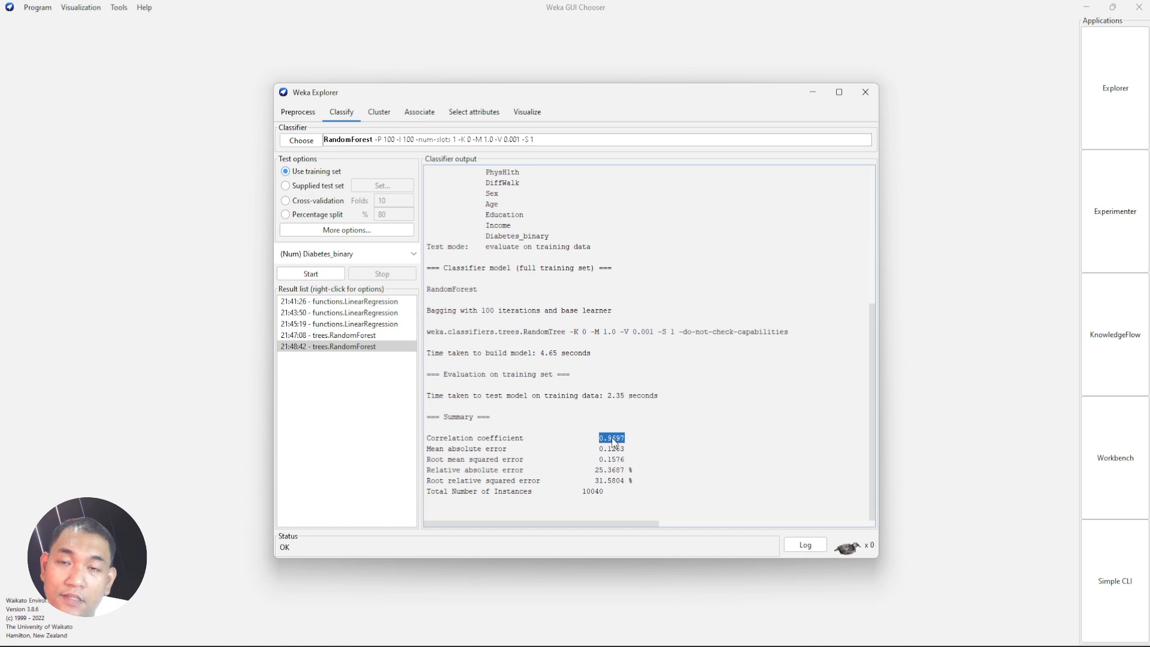
Compare the RandomForest cross-validation and training set summaries with those of the three LinearRegression runs
click(359, 335)
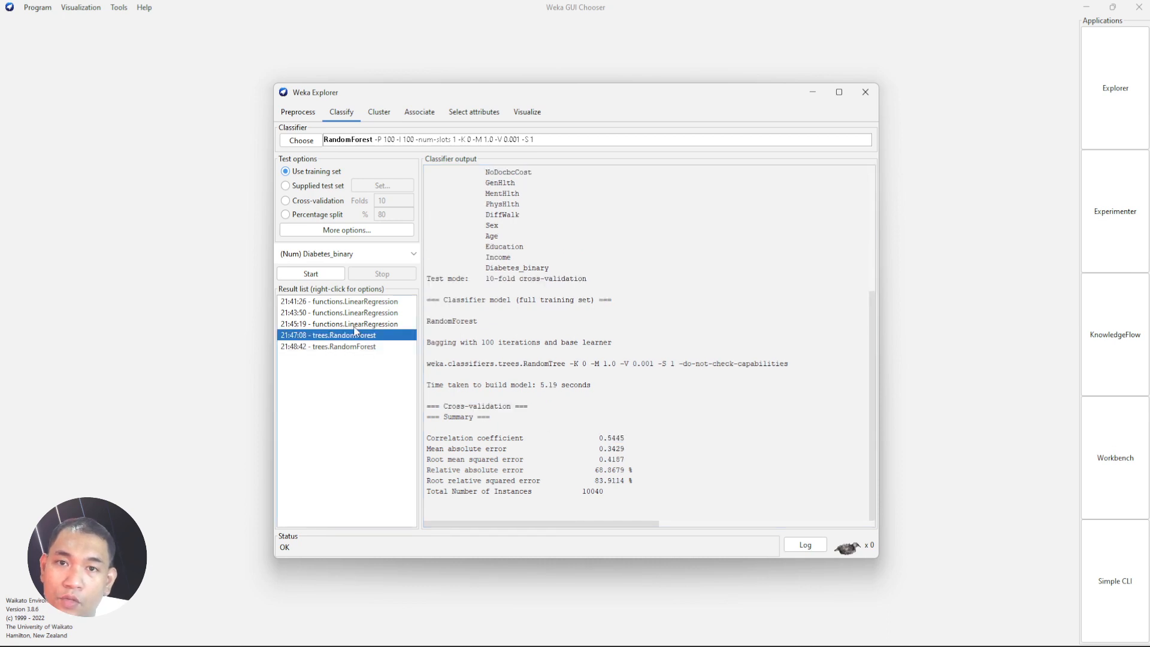
click(354, 324)
click(356, 302)
click(356, 312)
click(358, 324)
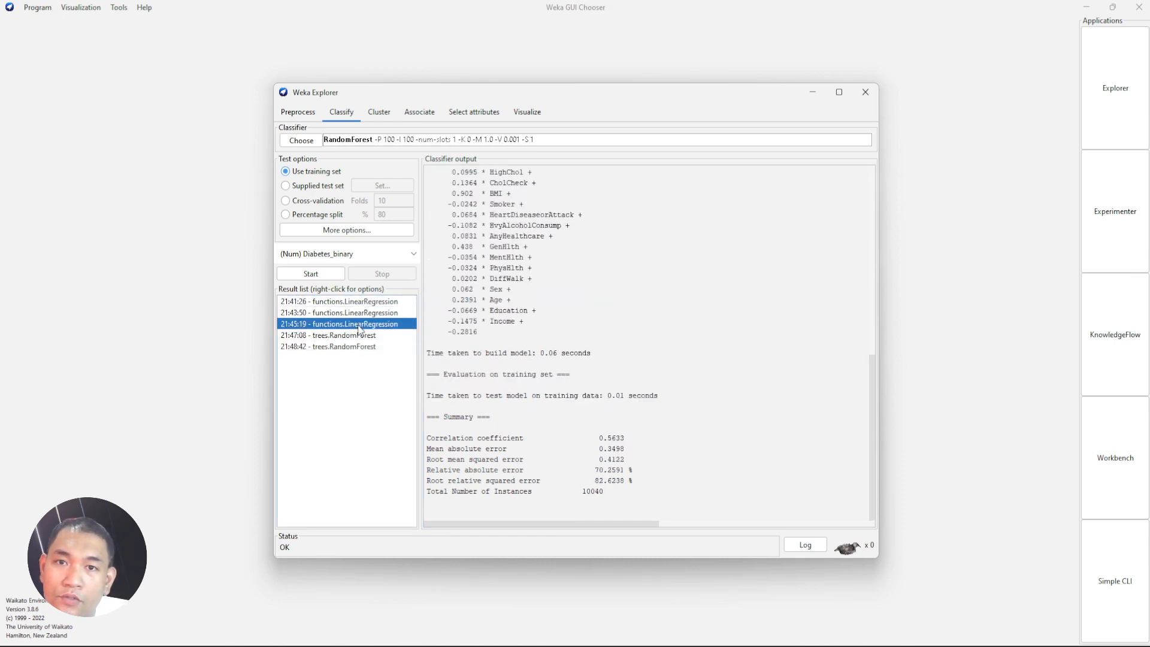
click(362, 336)
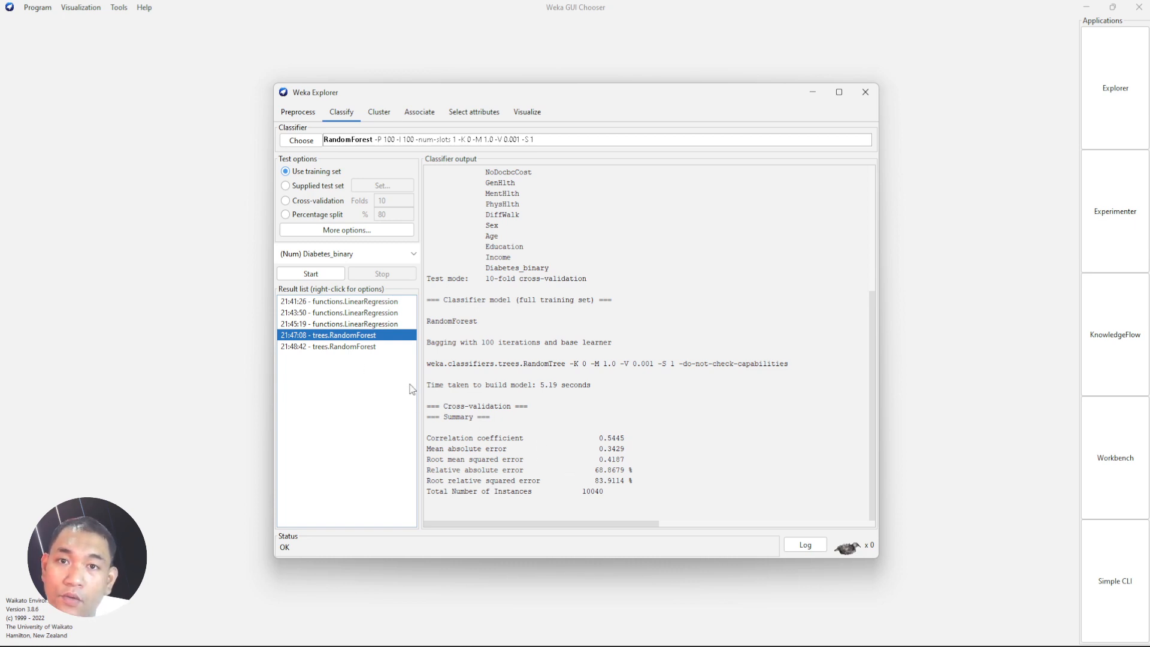
click(376, 347)
Evaluate RandomForest with an 80% percentage split and review the model name and test mode in its output
click(321, 215)
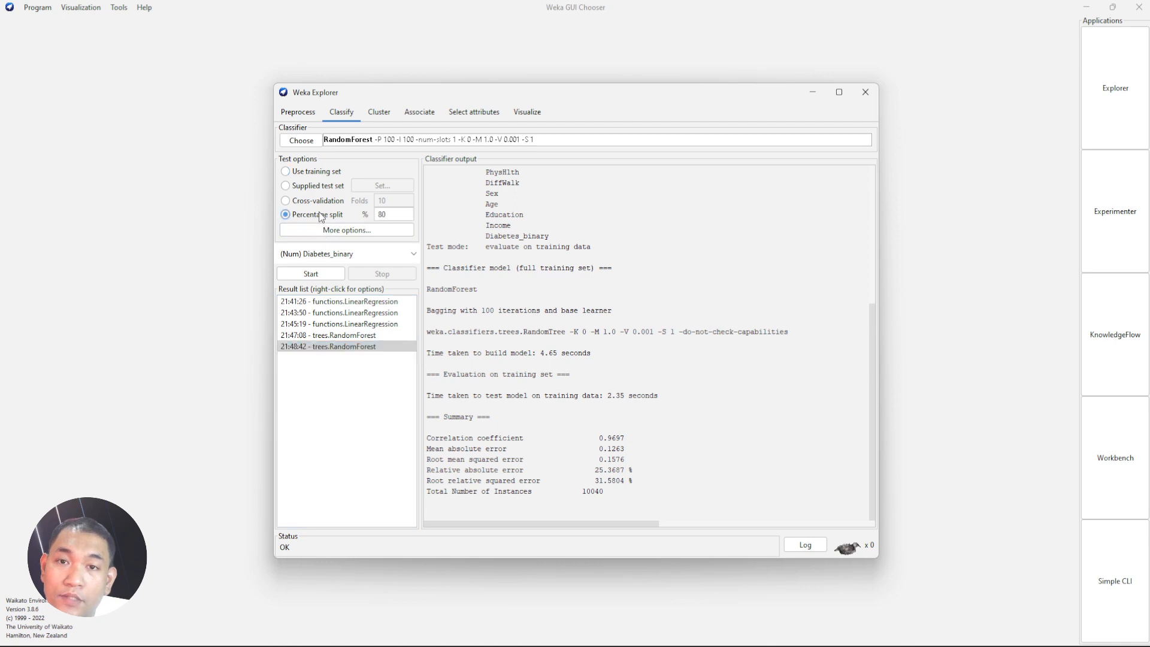
click(311, 274)
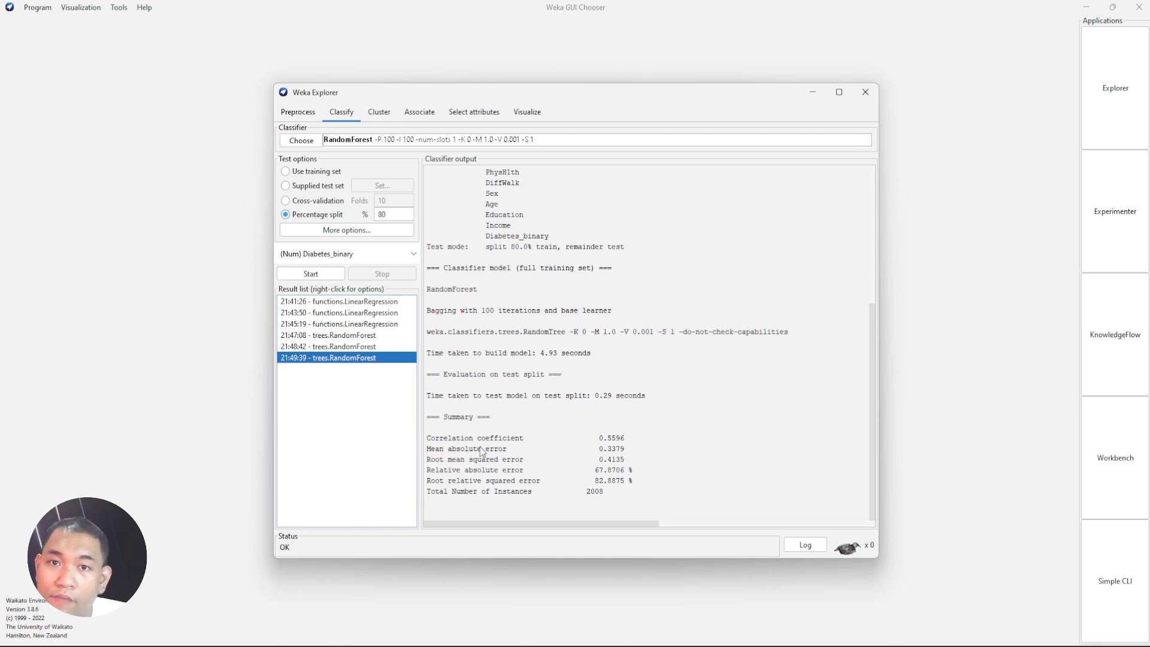
scroll(491, 407, up, 5)
scroll(491, 407, down, 2)
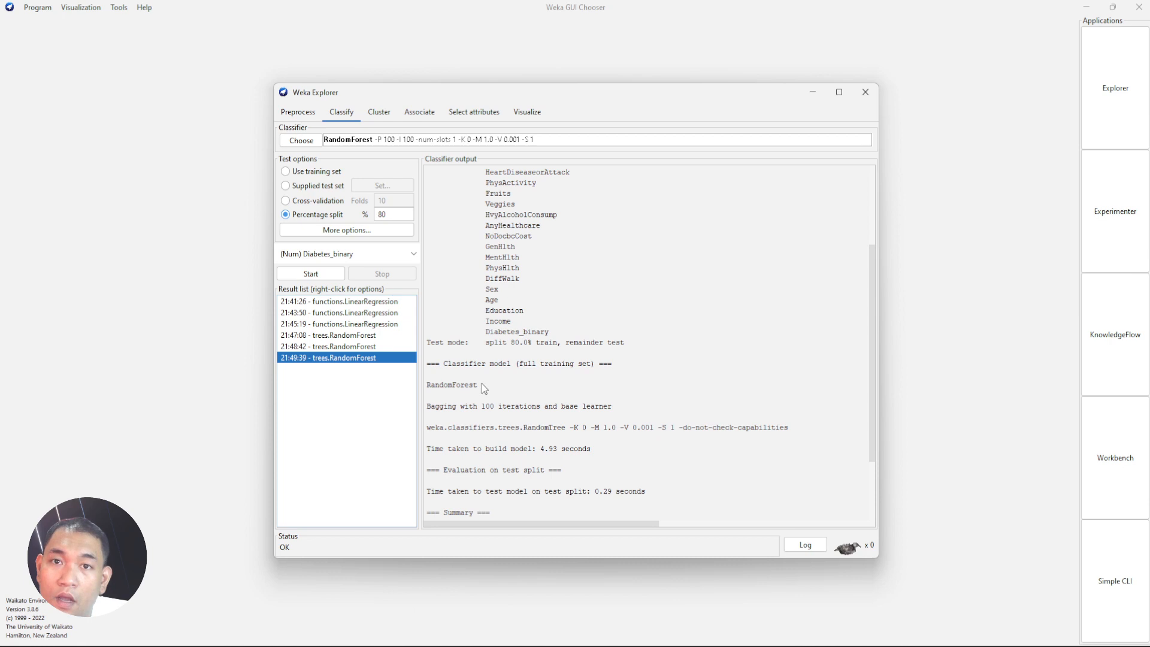
drag(481, 383, 426, 386)
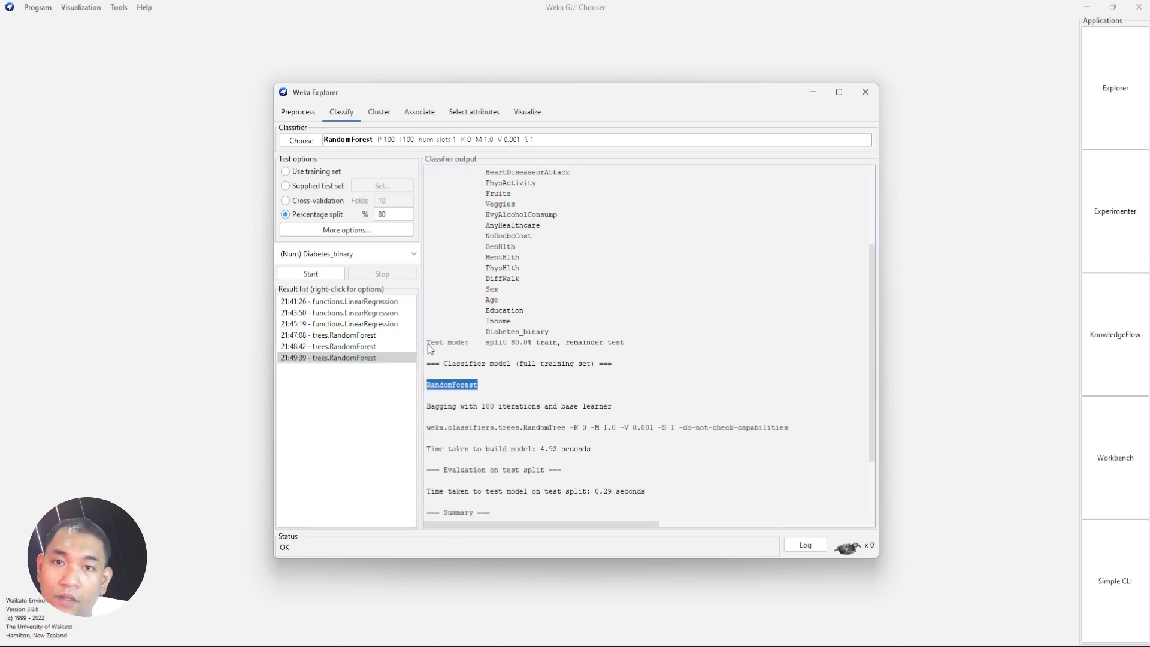
drag(427, 345, 625, 346)
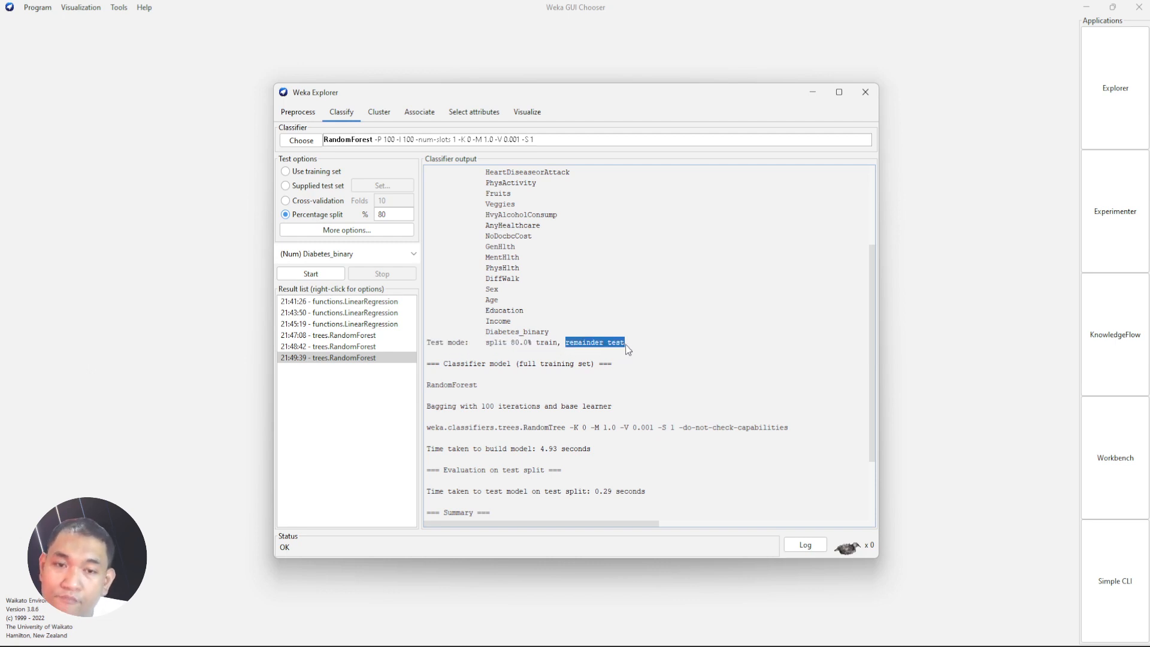
Set the percentage split to 70% and run RandomForest again
double_click(400, 213)
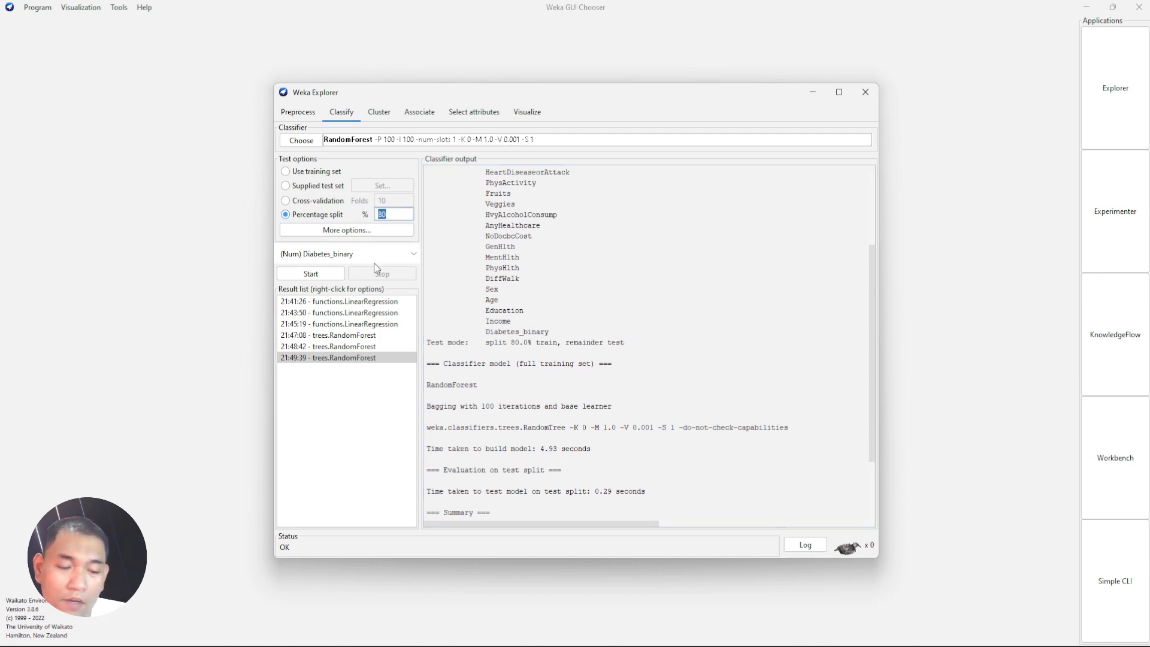
scroll(599, 374, down, 3)
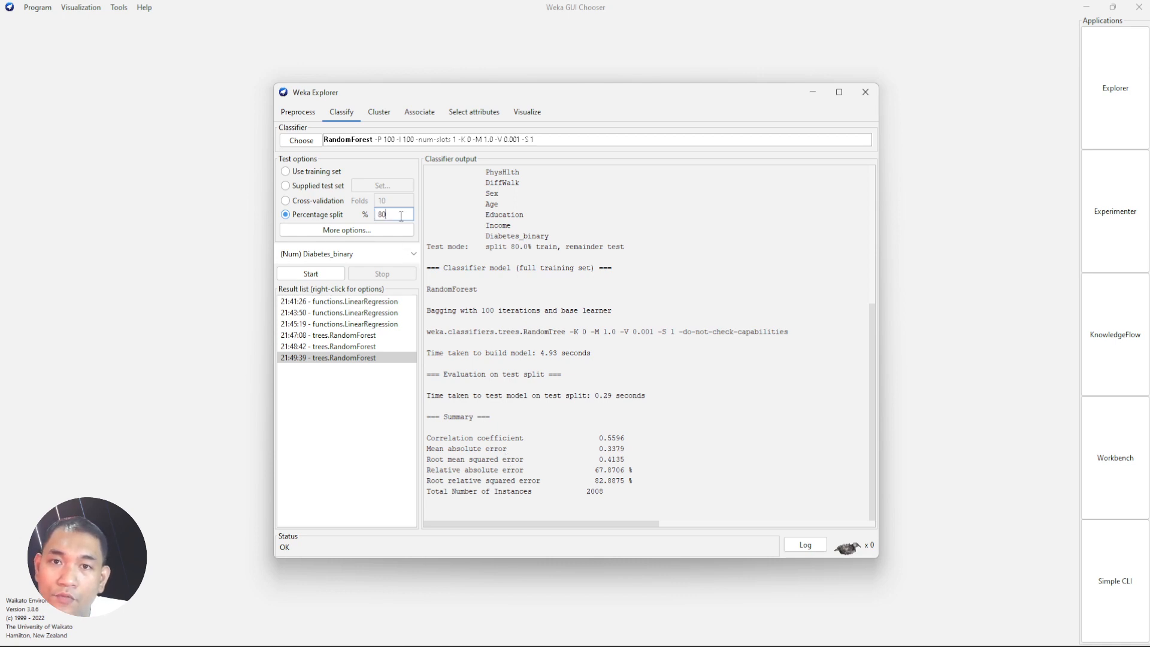
text(70)
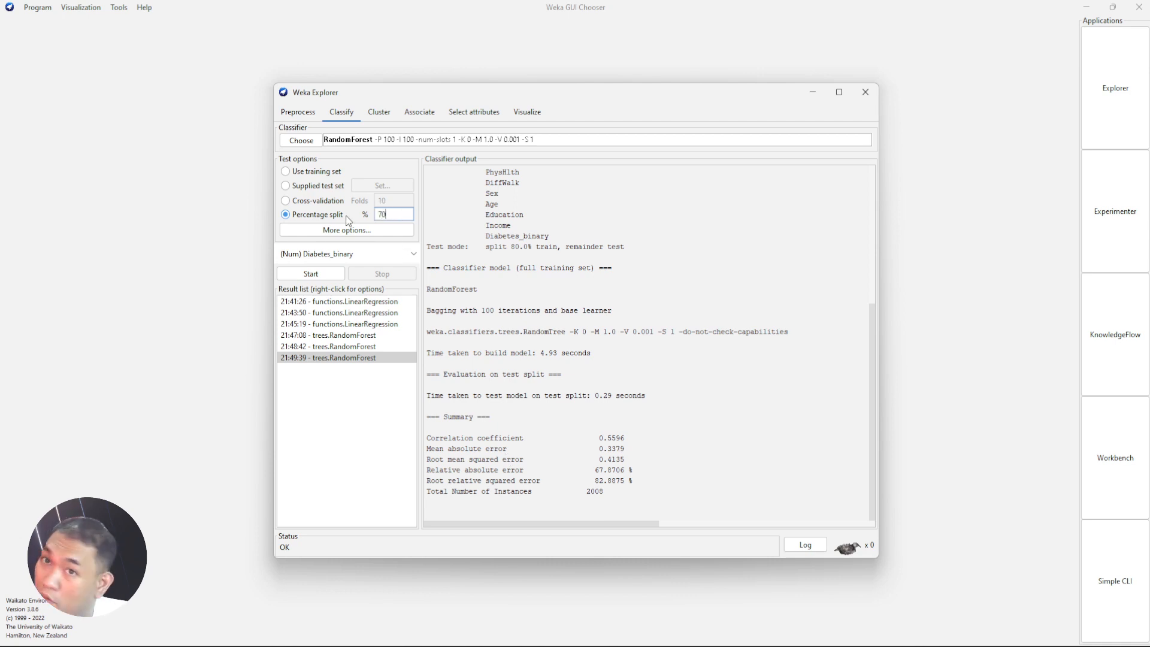
click(306, 276)
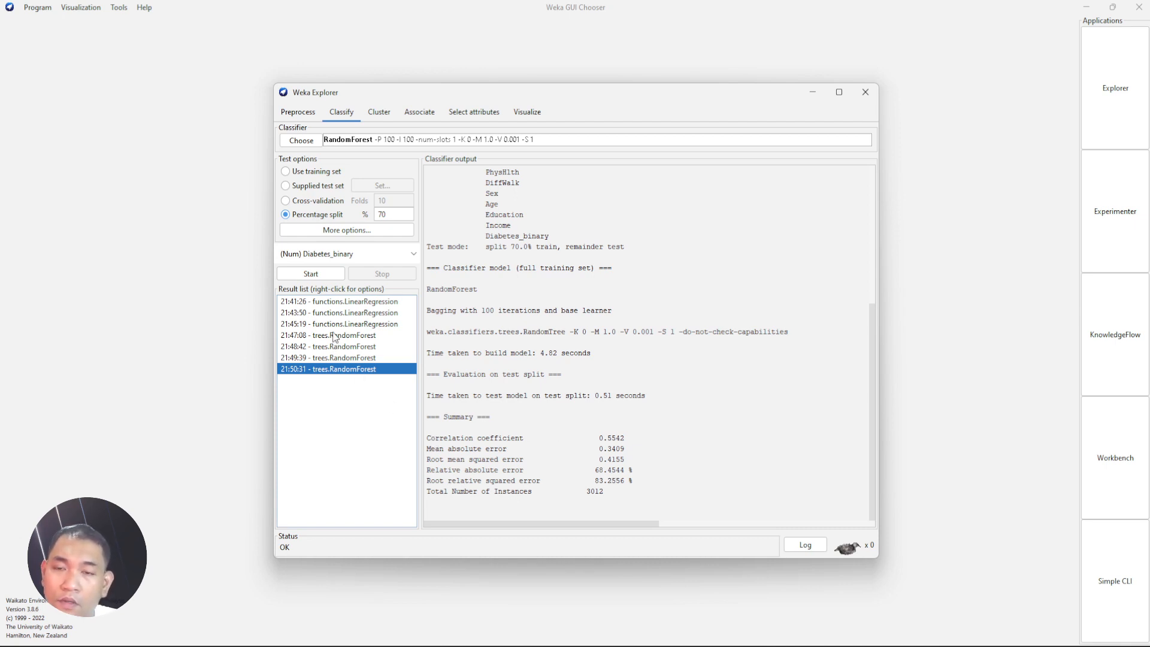
Compare the summaries of the four RandomForest runs, ending on the training set result
click(335, 336)
click(345, 349)
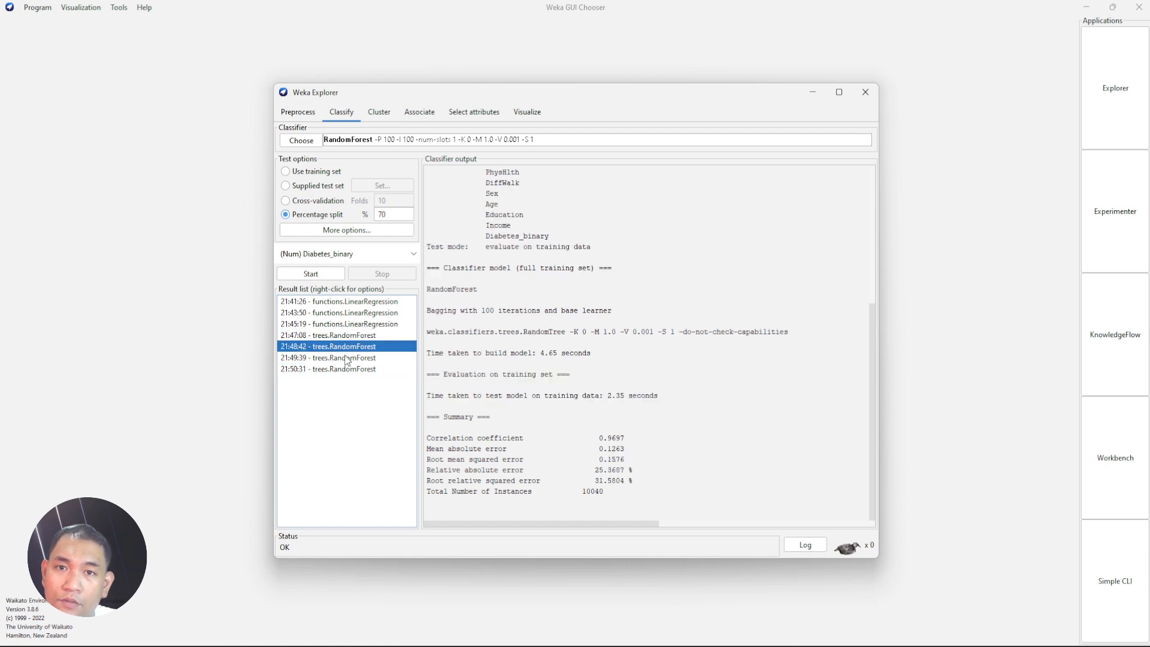
click(346, 358)
click(349, 369)
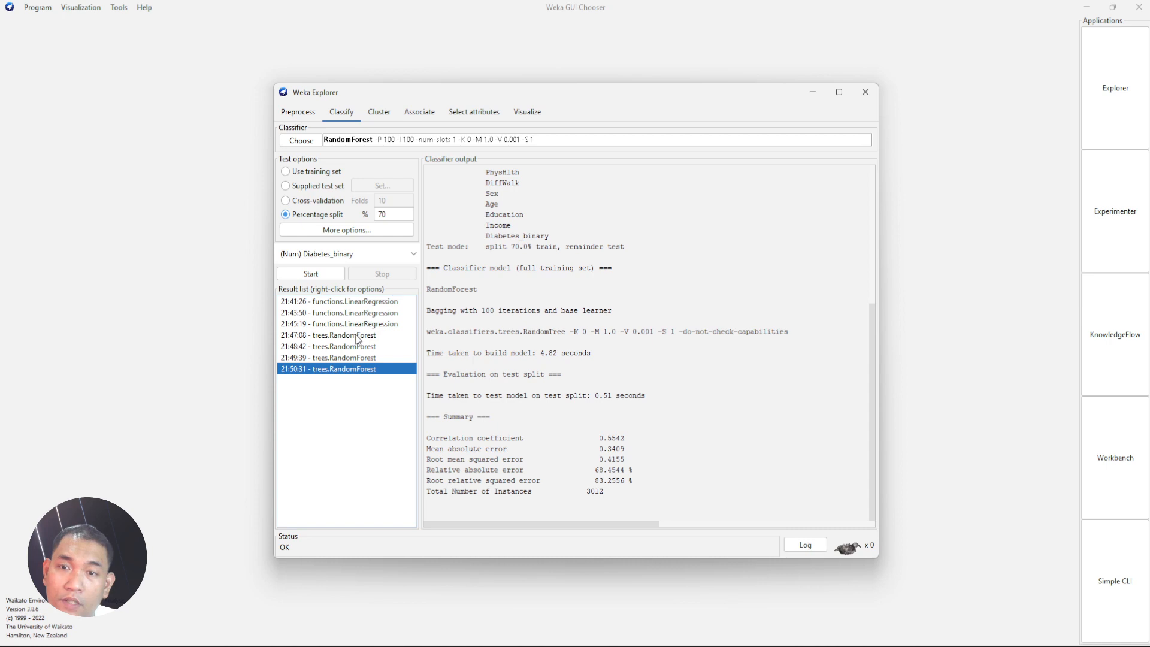
click(355, 336)
click(362, 348)
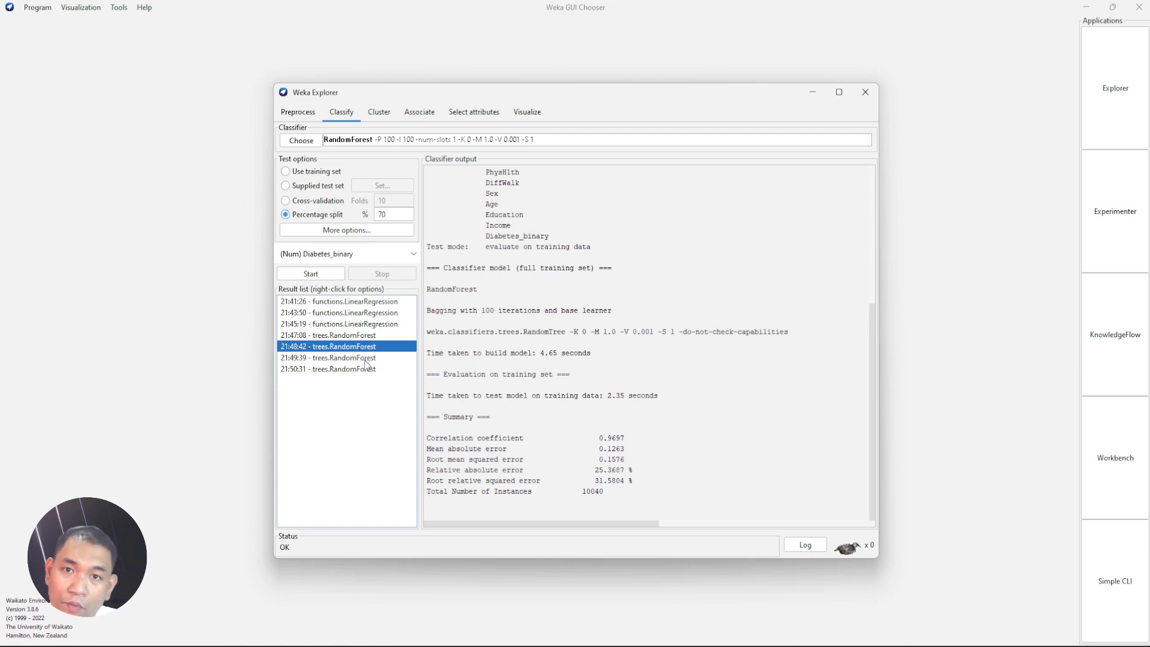
Look through the functions, lazy and meta classifier groups and choose the lazy IBk classifier
click(302, 141)
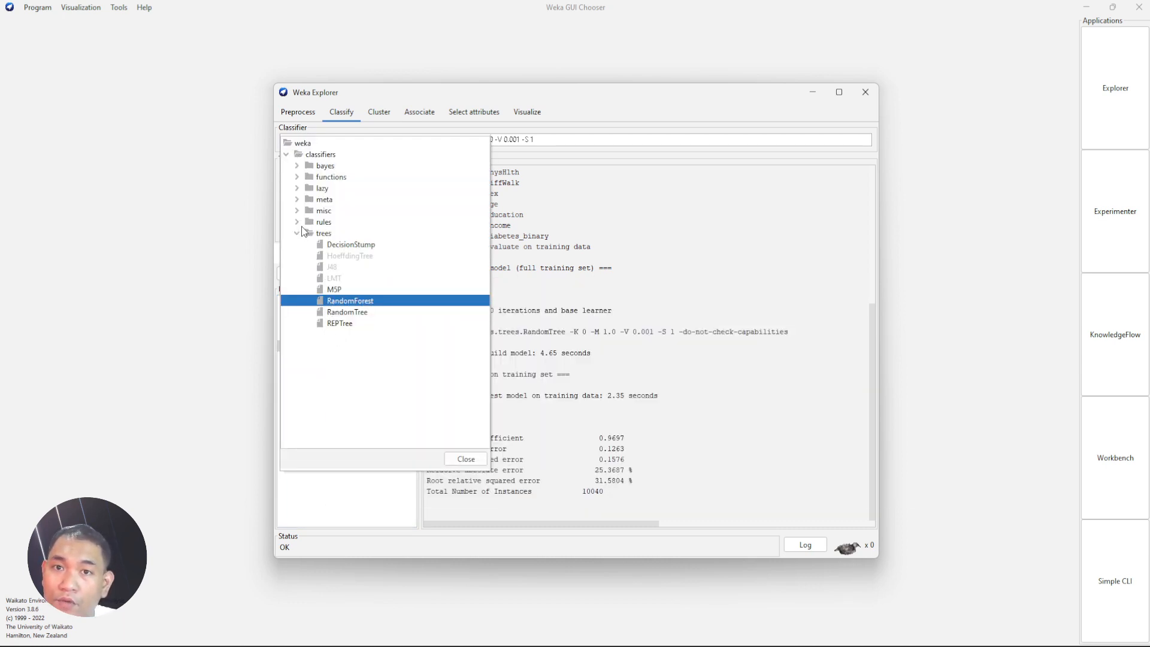
click(296, 178)
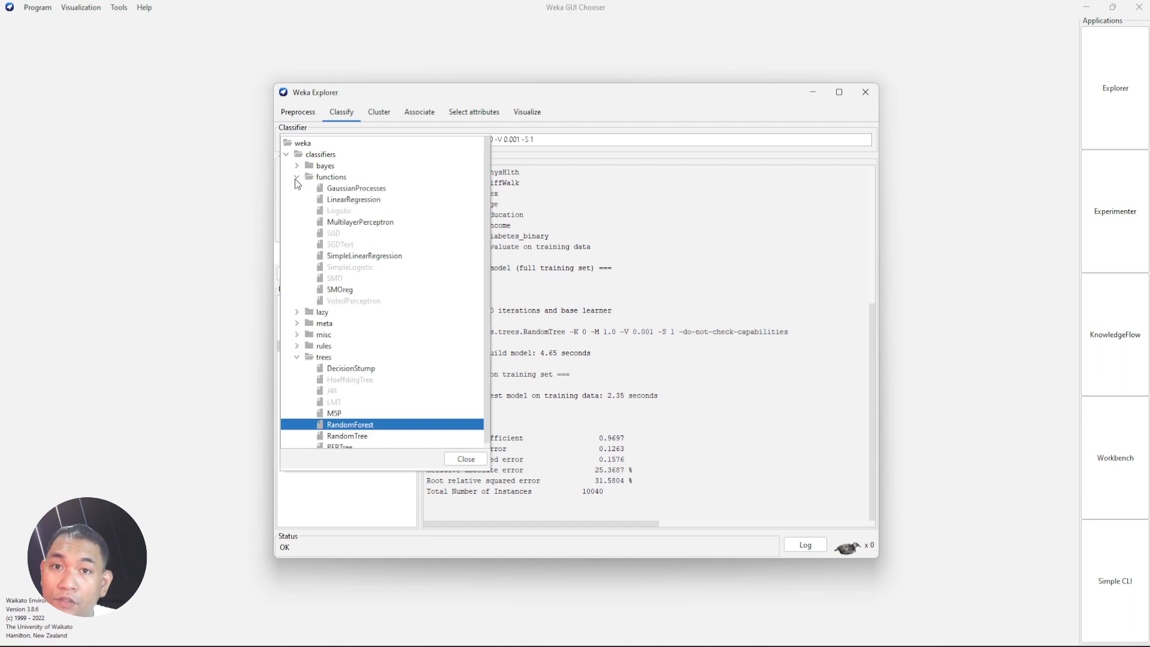
click(297, 312)
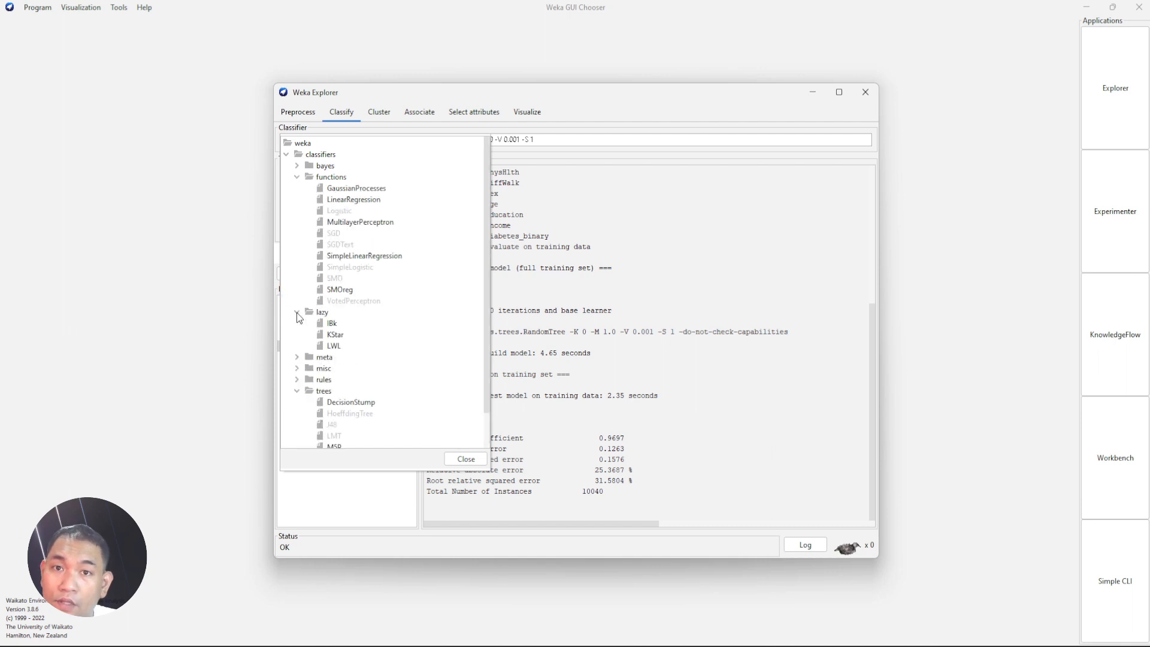
click(296, 358)
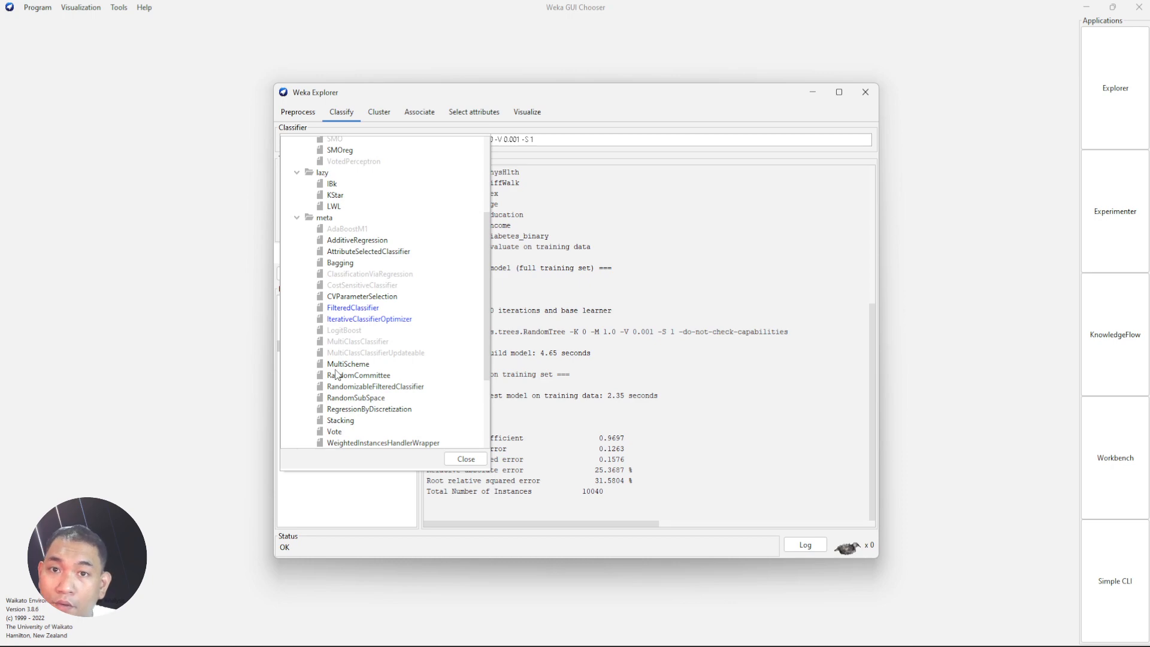
mouse_move(336, 374)
mouse_move(386, 401)
scroll(386, 413, down, 1)
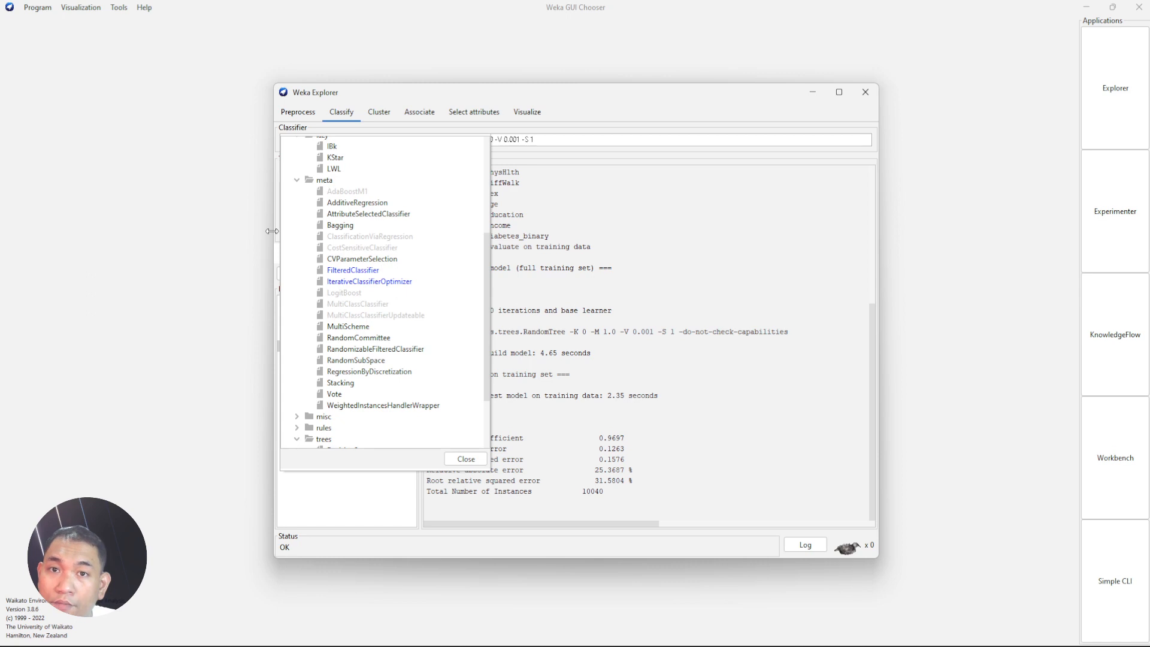
scroll(319, 192, up, 1)
click(333, 184)
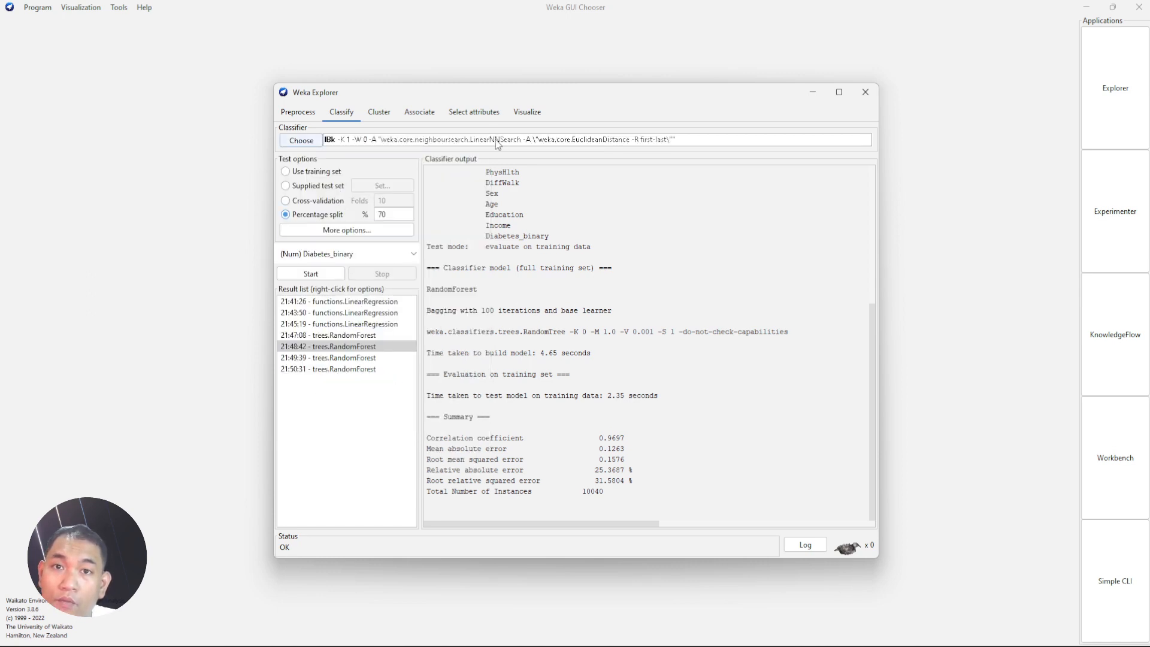
Run IBk with the 70% percentage split and review the summary, nearest-neighbour setting, test mode and attribute list in its output
click(330, 273)
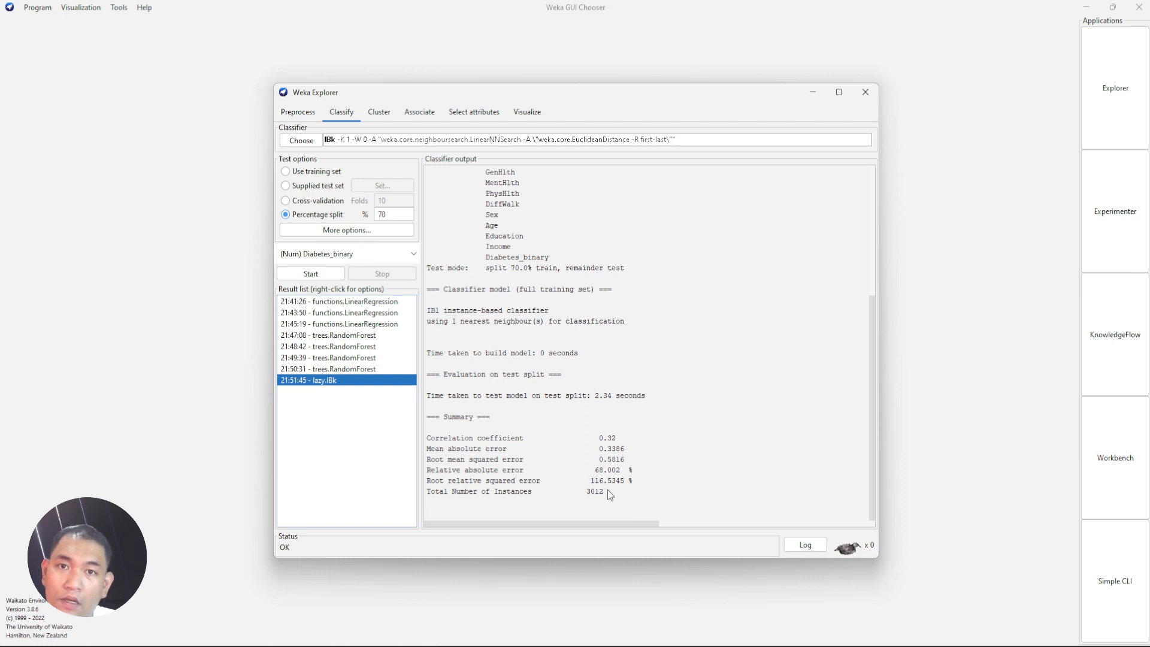
drag(607, 490, 427, 438)
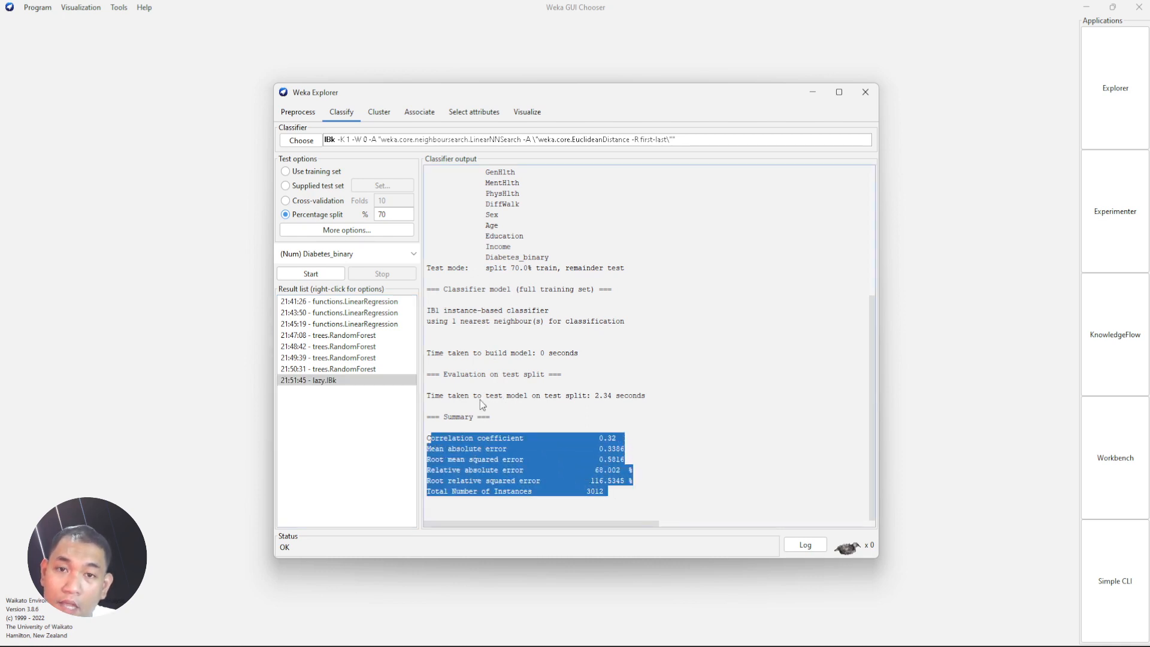
scroll(482, 405, up, 2)
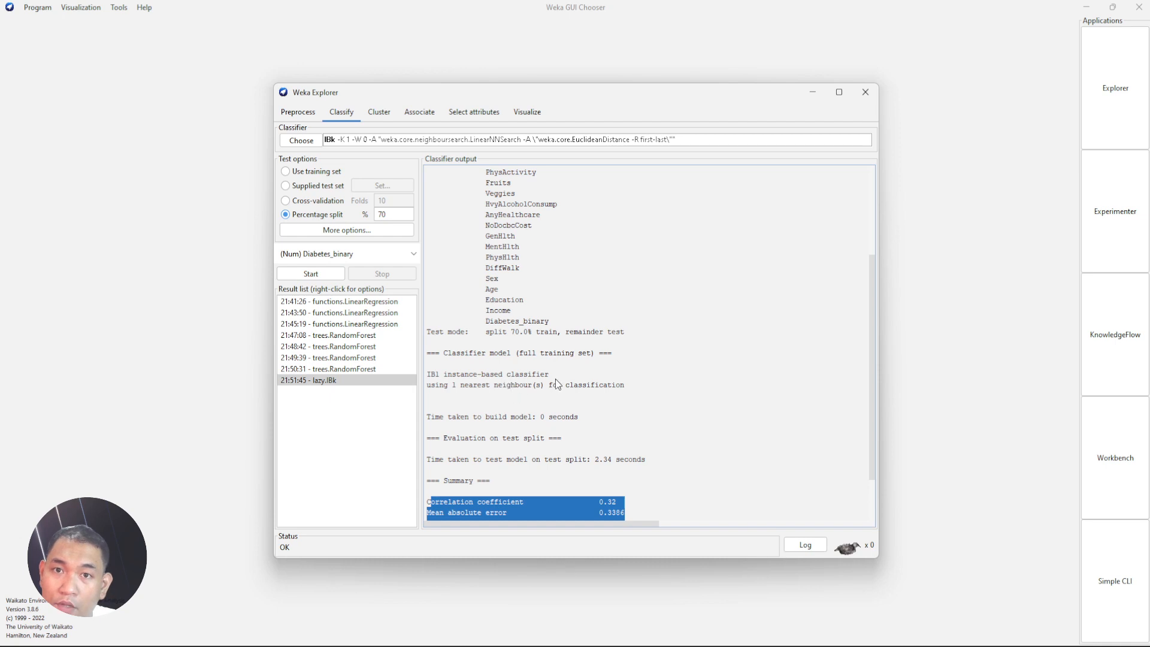
drag(554, 374, 470, 390)
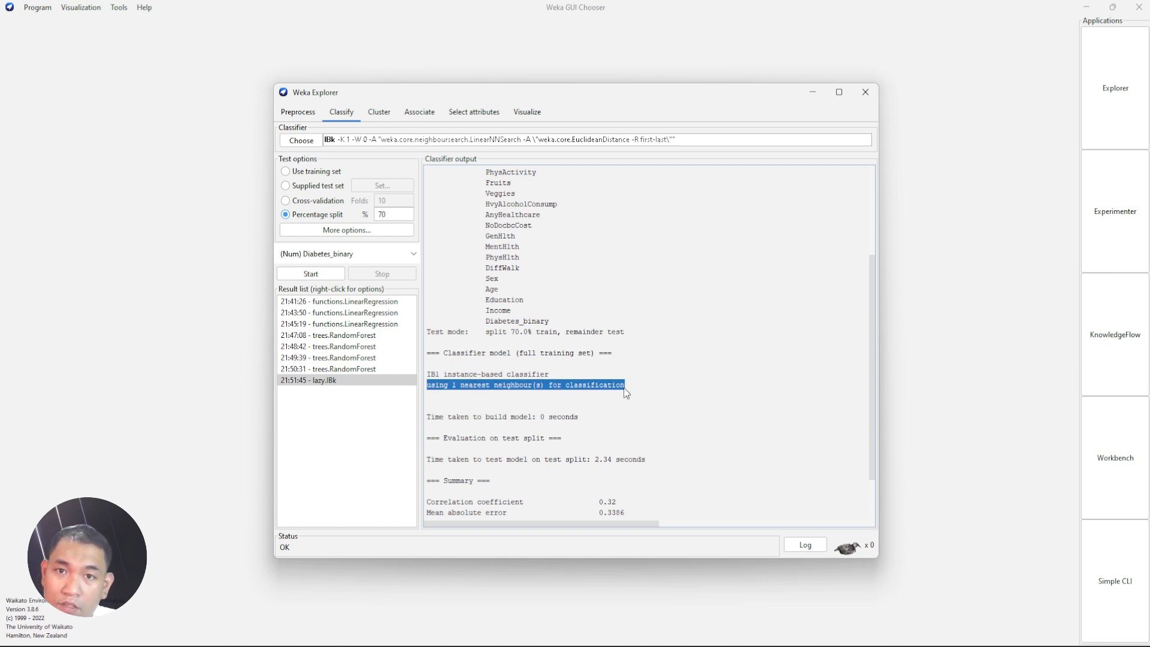
click(484, 335)
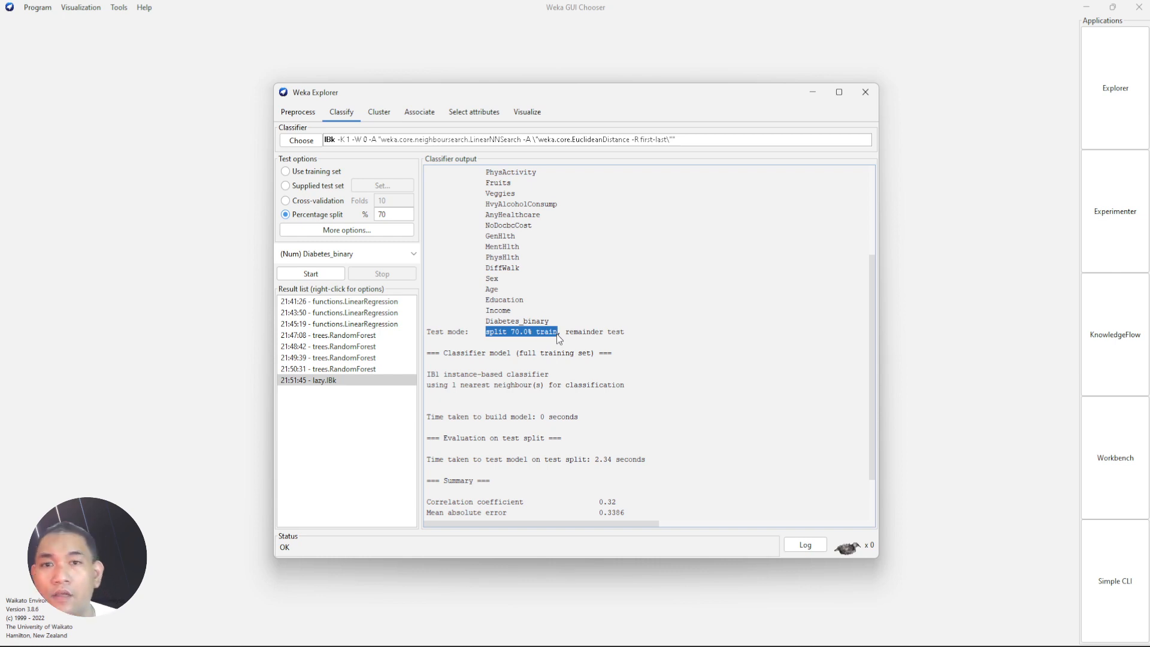
scroll(550, 357, down, 2)
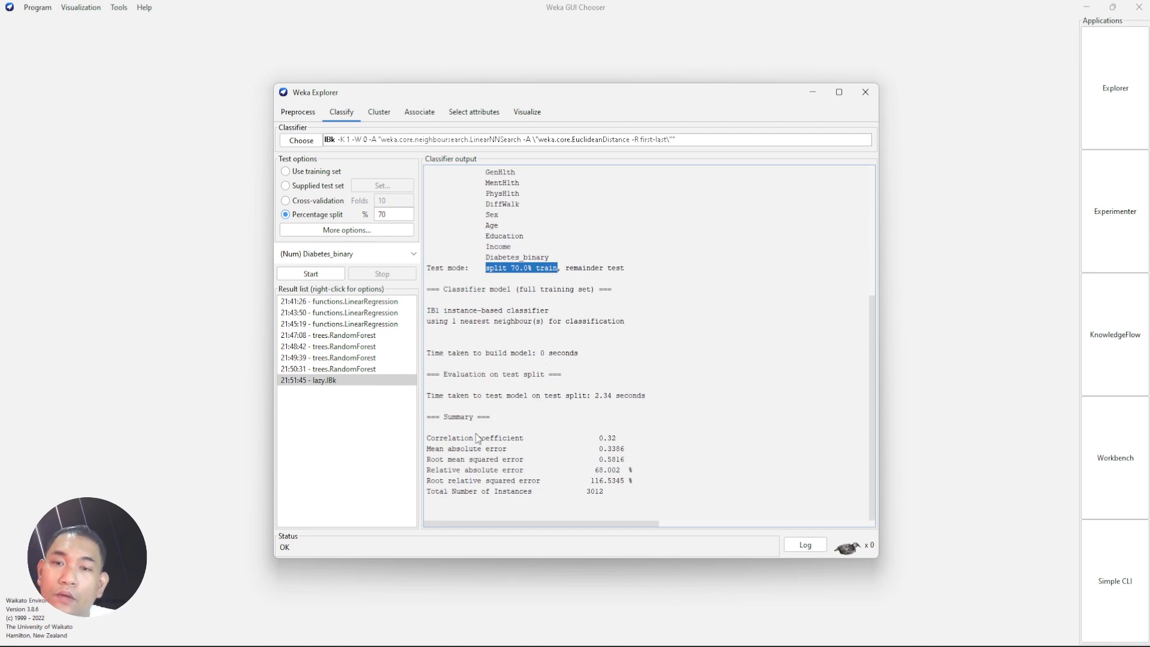
scroll(443, 408, up, 6)
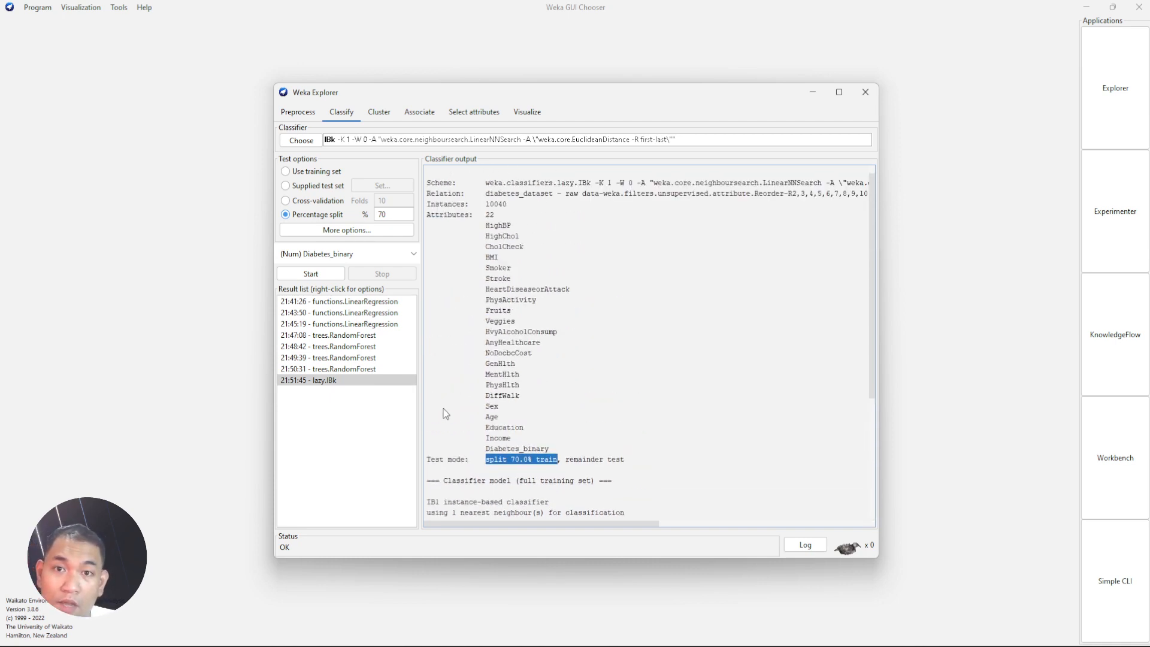
scroll(443, 409, down, 6)
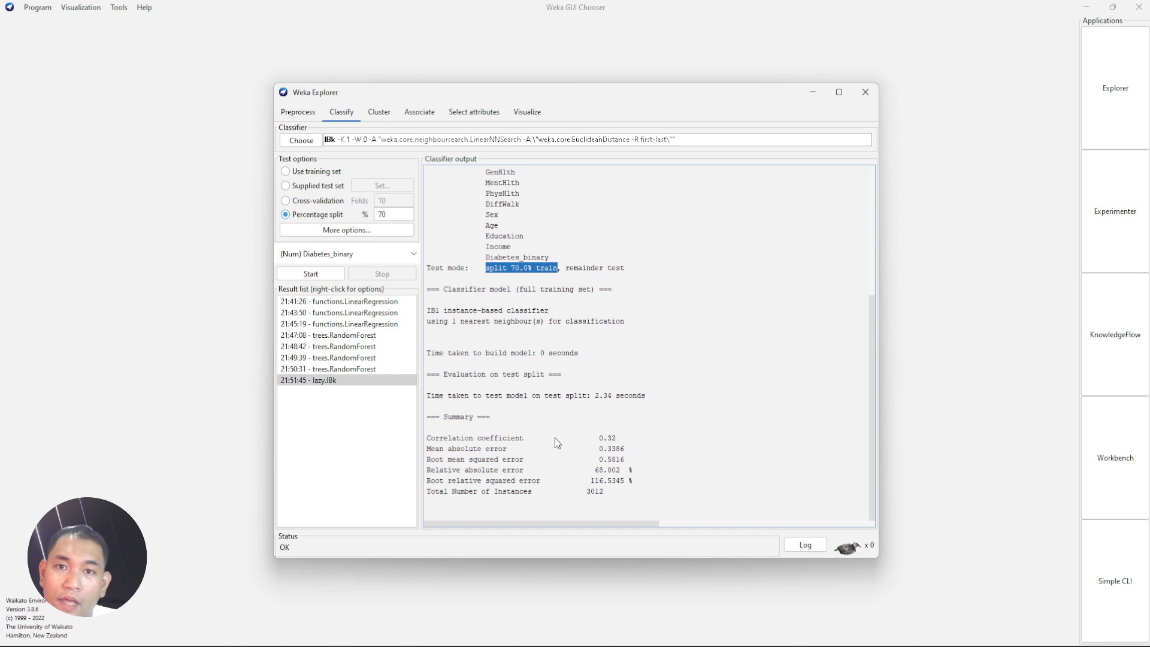
Reopen the earliest LinearRegression result to review its cross-validation summary
click(361, 301)
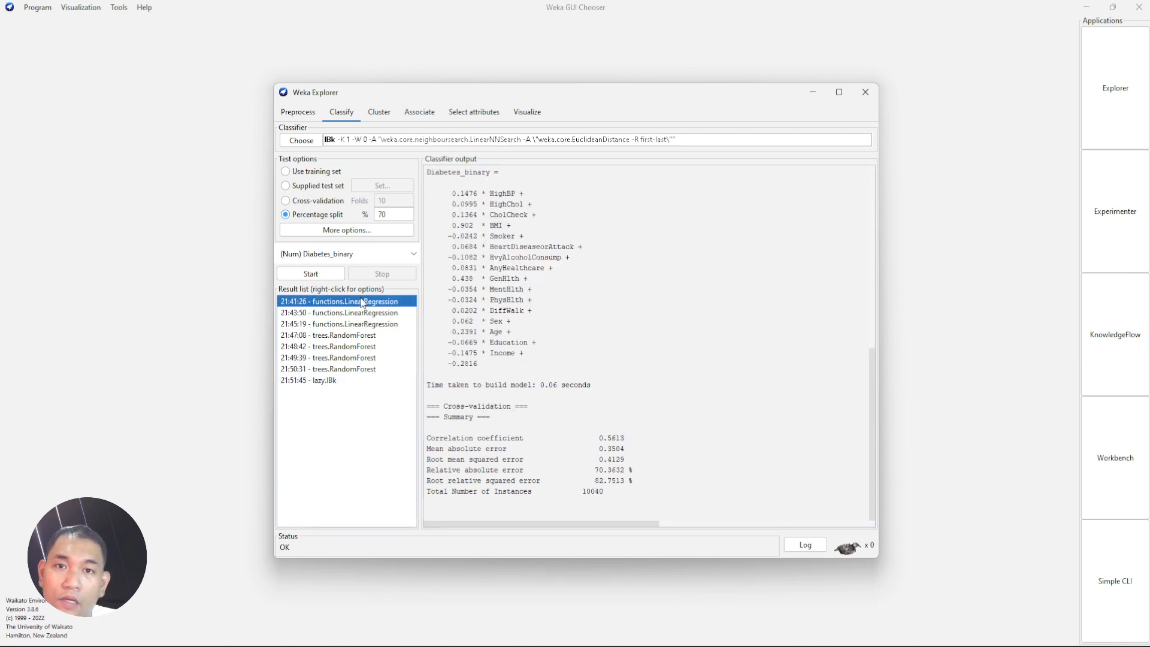